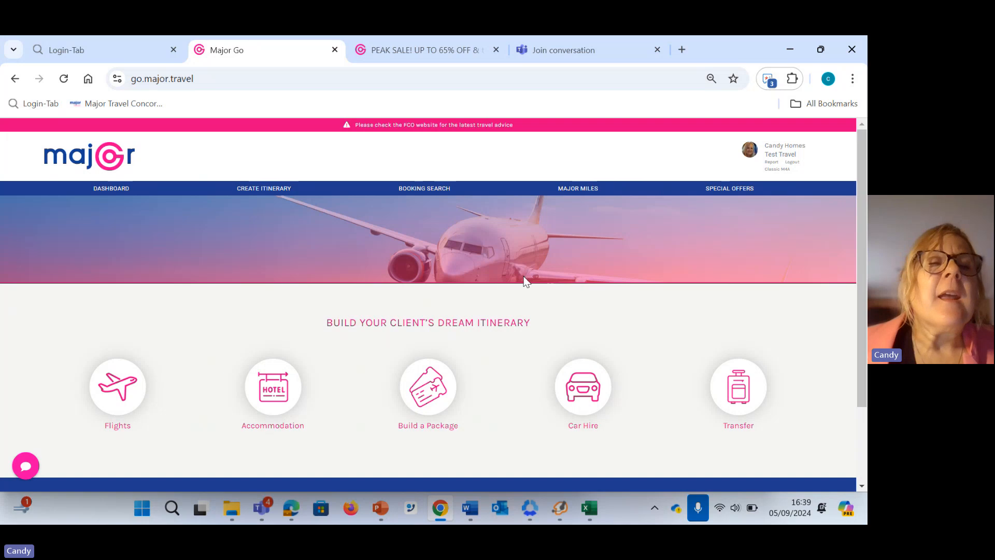
# Open the dashboard and look over its summary figures and the open itineraries table
pyautogui.click(111, 197)
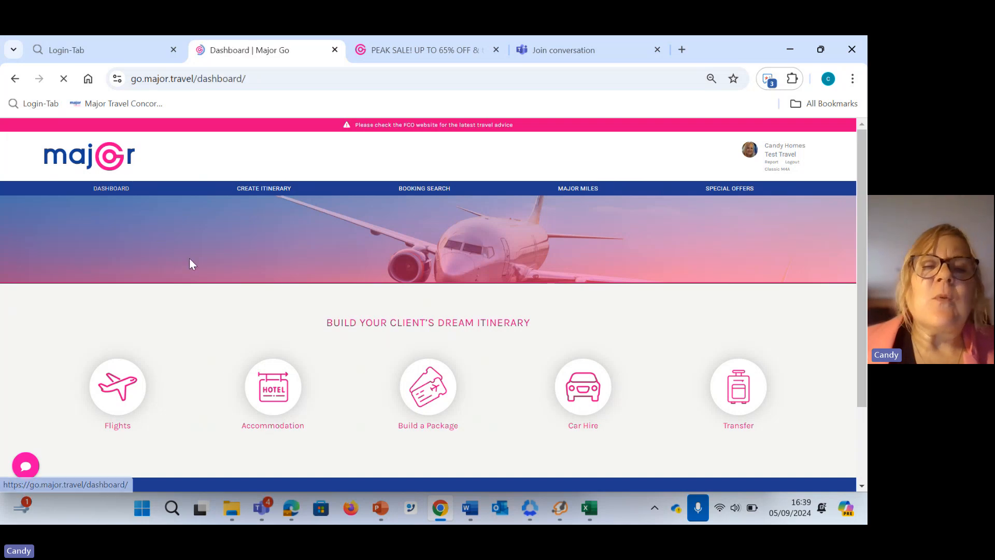
pyautogui.scroll(-1, 197, 274)
pyautogui.scroll(-3, 202, 287)
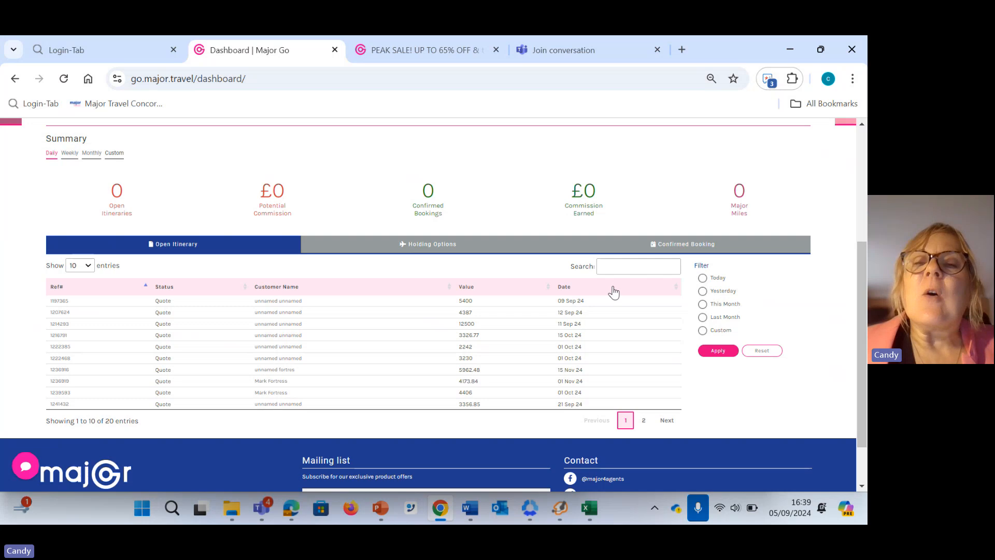
pyautogui.click(609, 267)
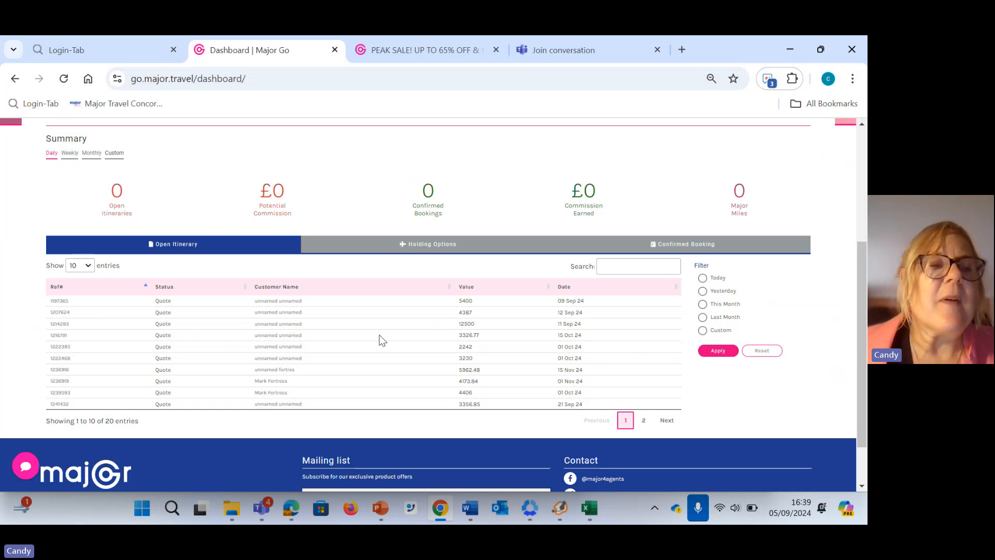
pyautogui.scroll(3, 300, 366)
pyautogui.scroll(2, 300, 365)
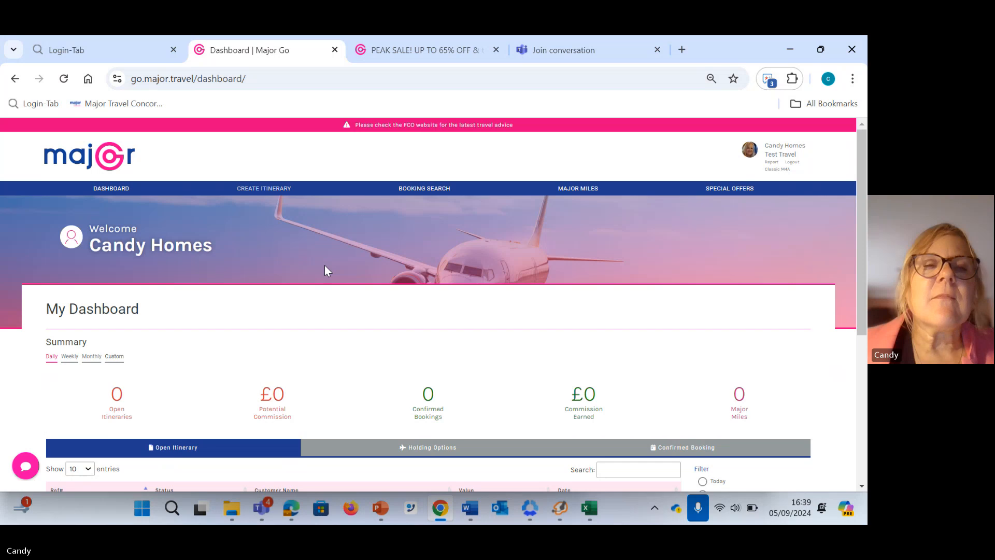
# Start a new itinerary and review the options of its flight search form
pyautogui.click(263, 189)
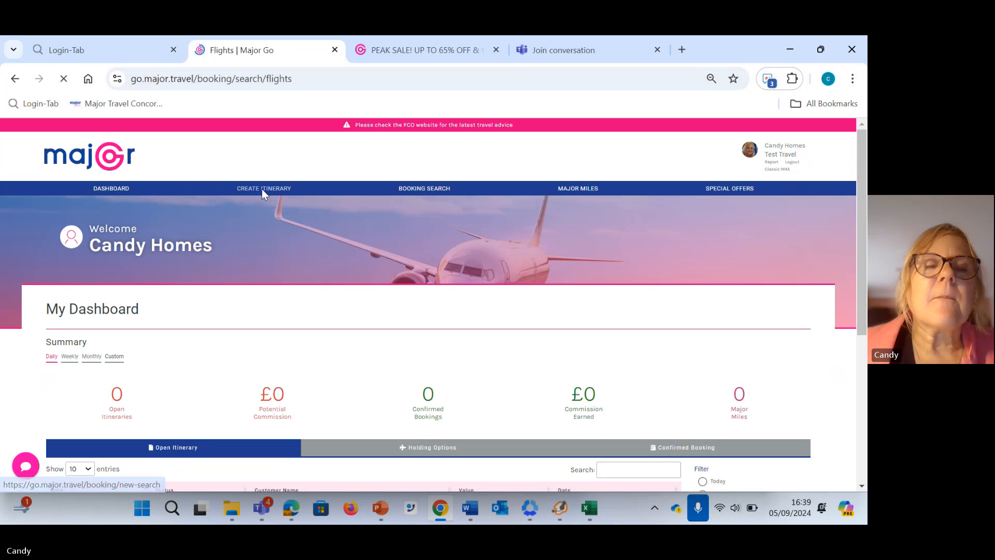
pyautogui.scroll(-1, 286, 259)
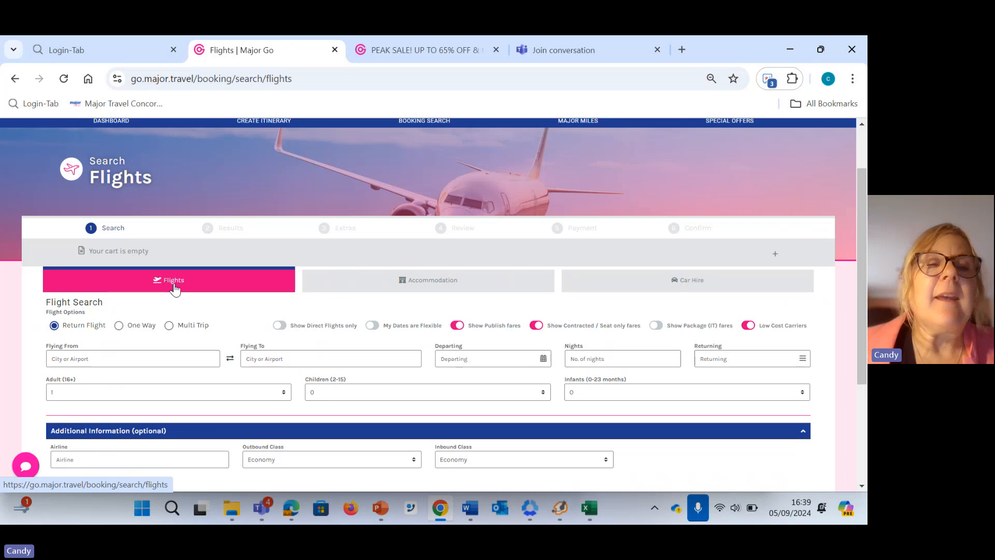
pyautogui.scroll(-3, 176, 290)
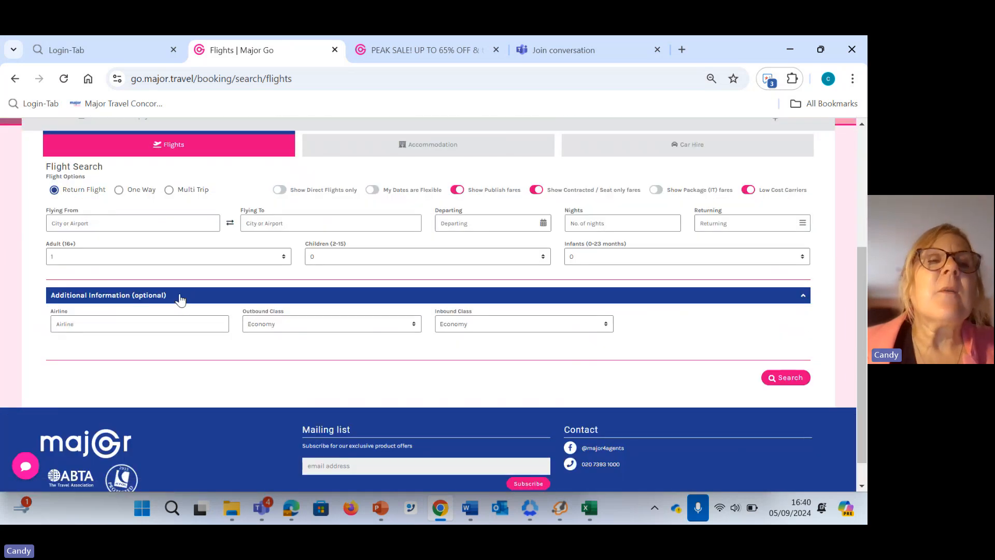
pyautogui.scroll(3, 216, 362)
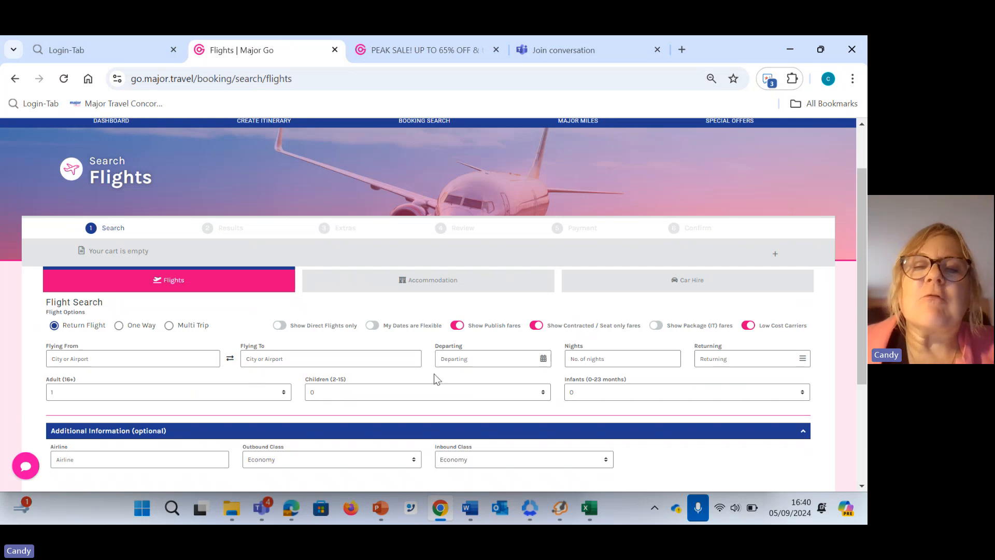
pyautogui.scroll(-1, 446, 349)
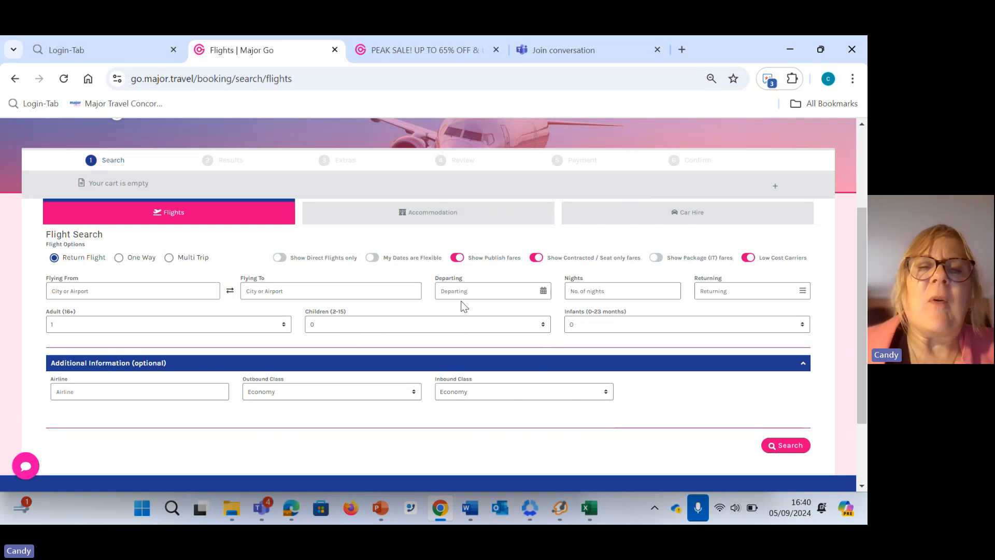
# Turn off publish fares, contracted/seat only fares and low cost carriers, and turn on package (IT) fares and direct flights only
pyautogui.click(458, 259)
pyautogui.click(537, 258)
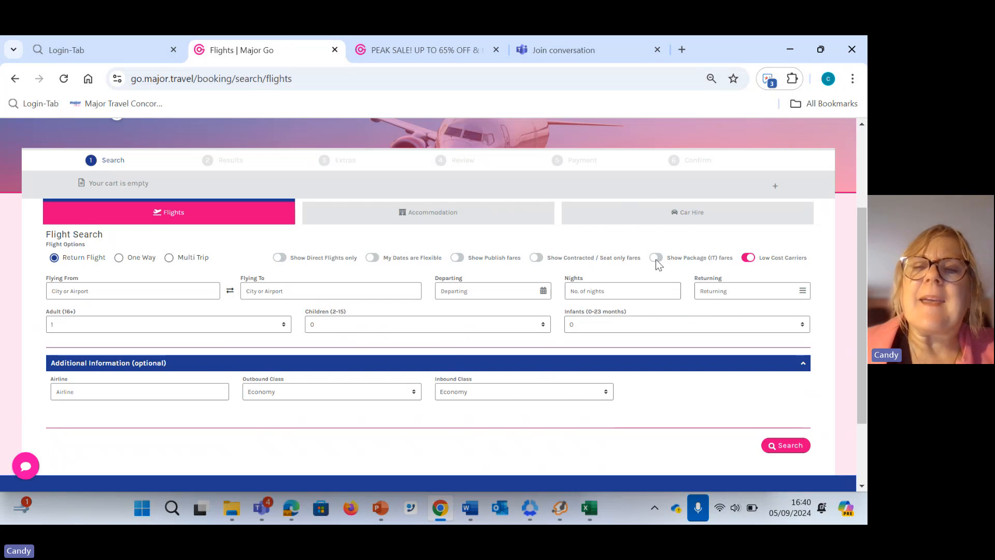
pyautogui.click(657, 258)
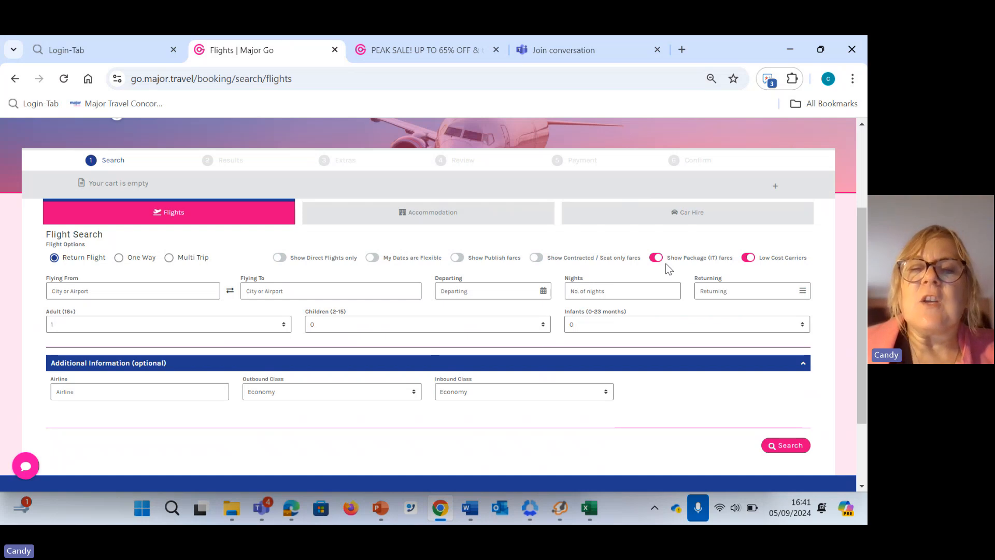
pyautogui.click(747, 259)
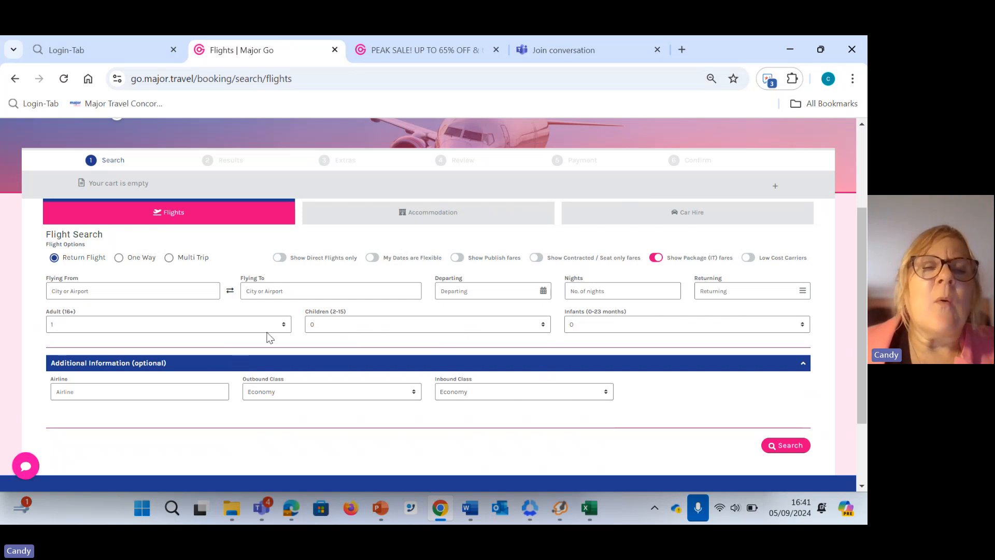
pyautogui.click(280, 258)
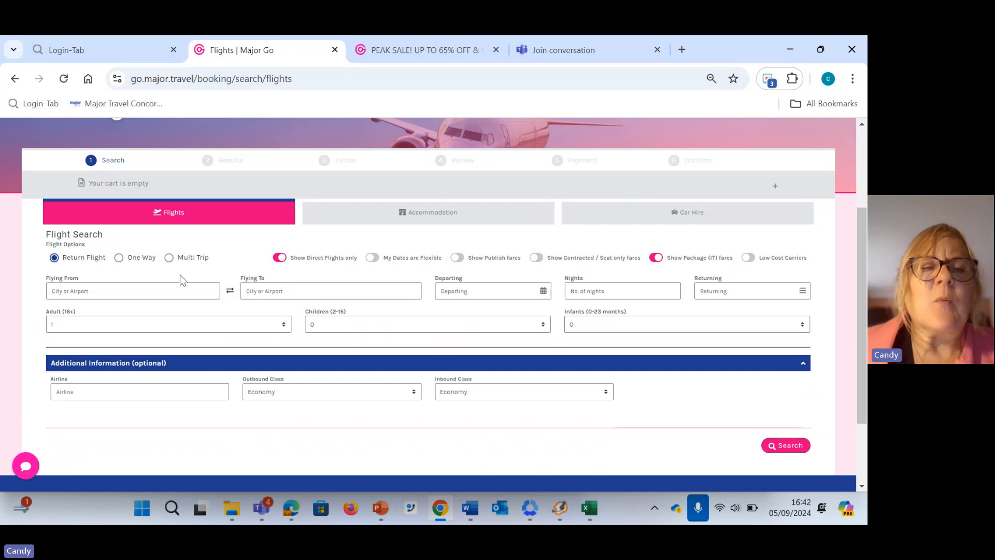
# Switch the flight search to Multi Trip and set the first leg from London All Airports to New York All Airports
pyautogui.click(169, 258)
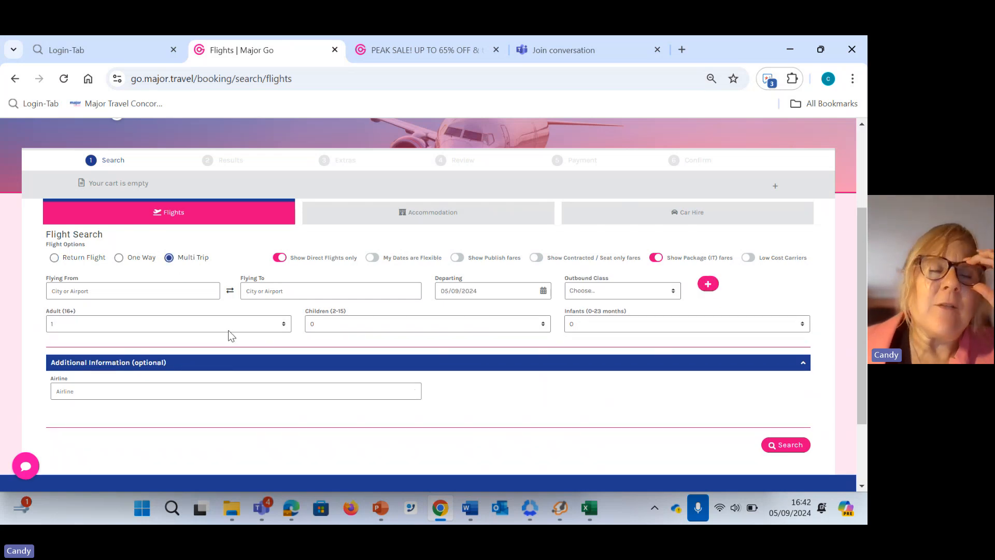
pyautogui.click(151, 290)
pyautogui.write('lom')
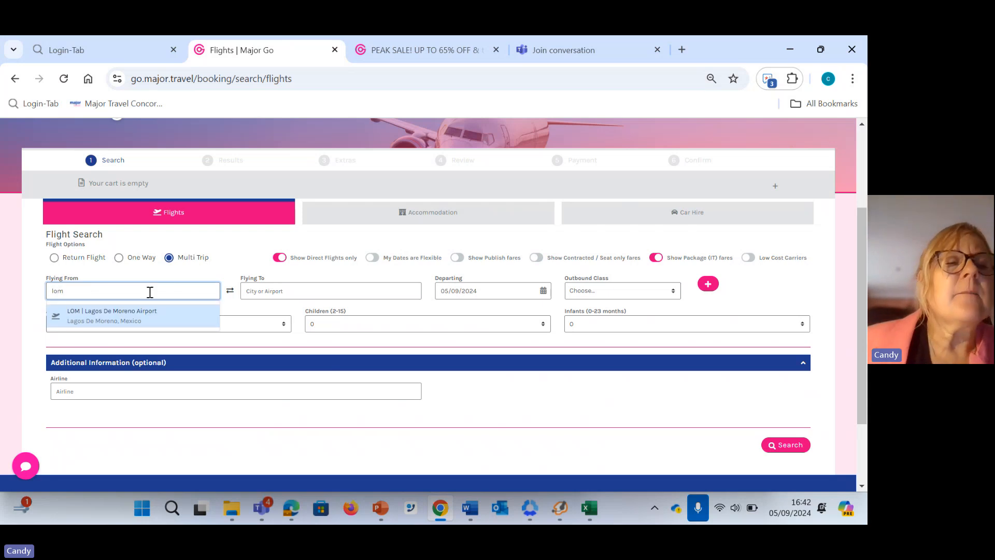
pyautogui.press('BackSpace')
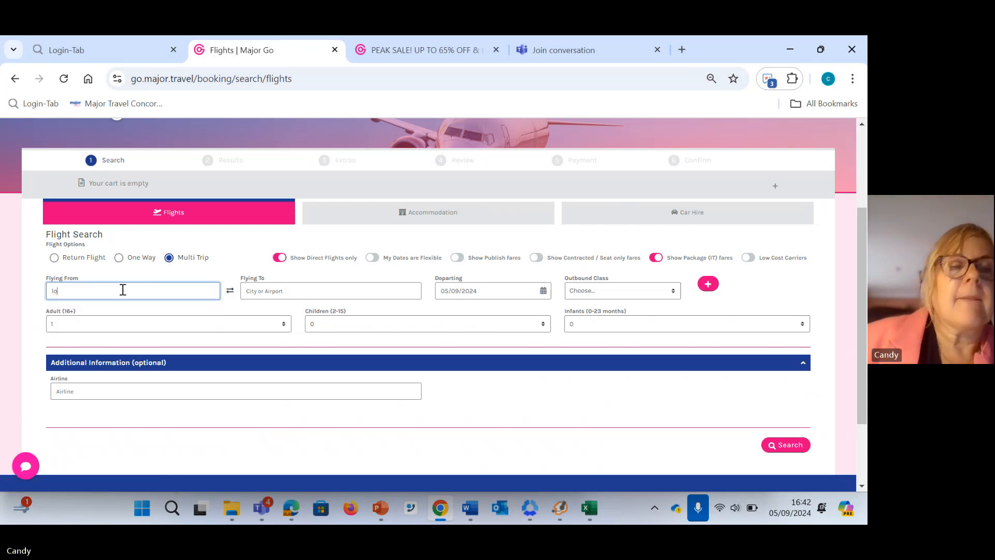
pyautogui.write('n')
pyautogui.click(123, 316)
pyautogui.click(266, 293)
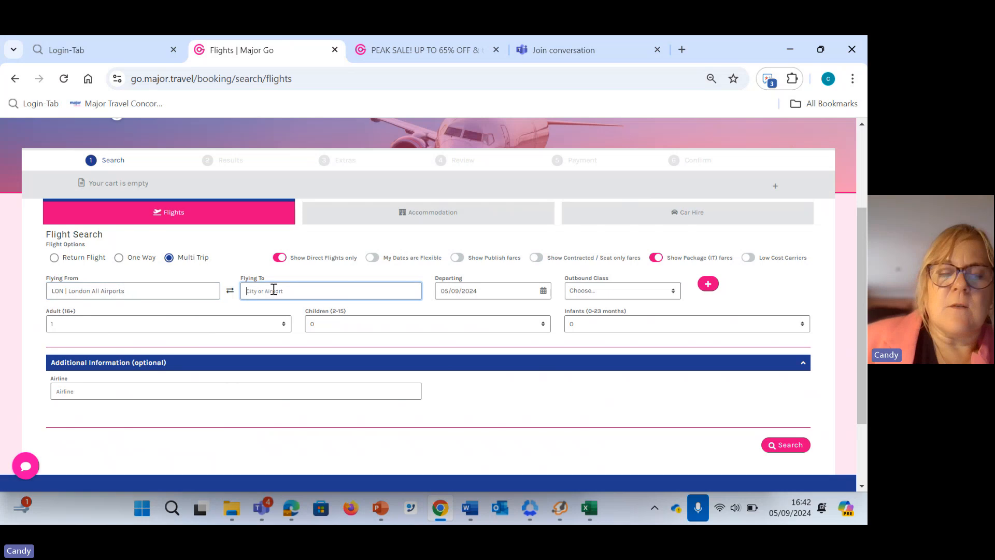
pyautogui.write('nyc')
pyautogui.click(291, 312)
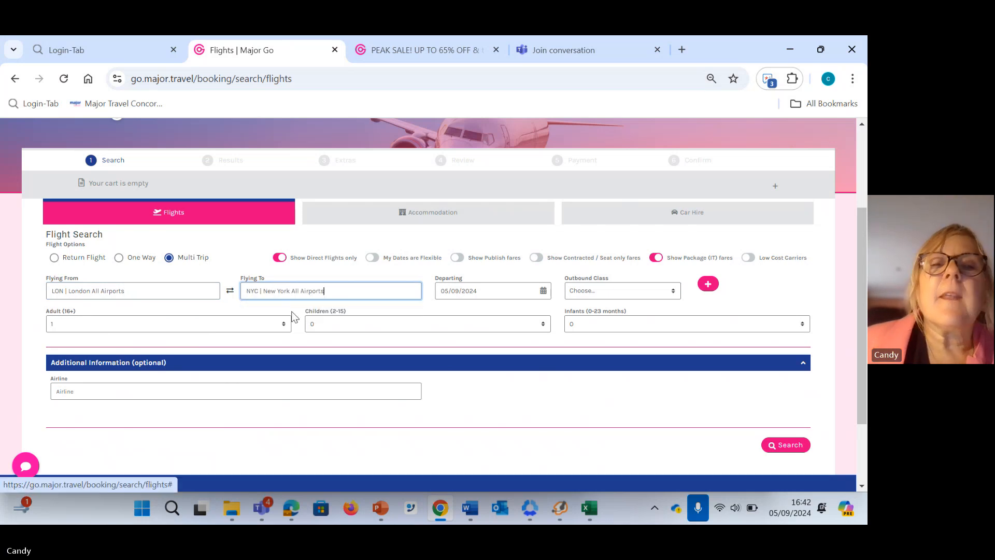
# Set the first leg's departure date to 05/11/2024
pyautogui.click(493, 290)
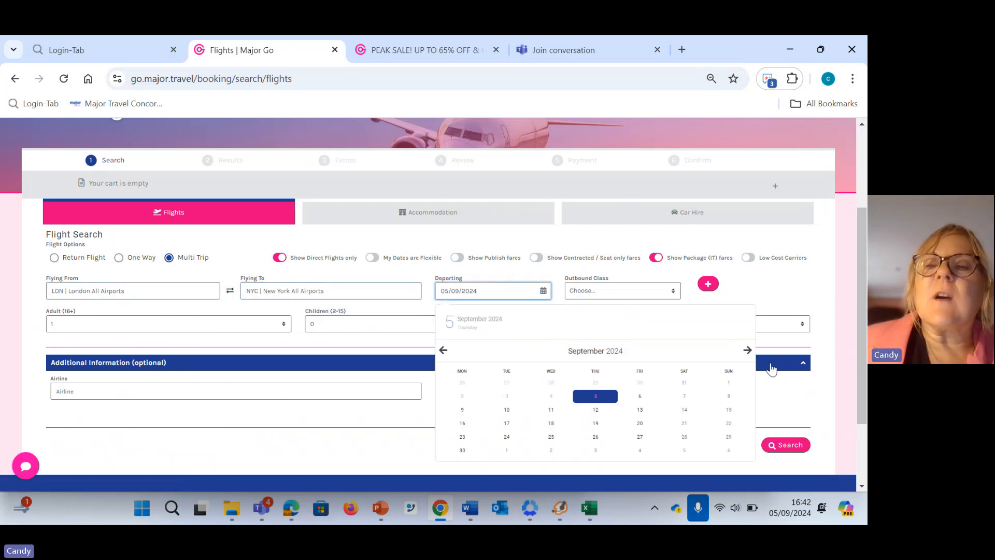
pyautogui.click(748, 351)
pyautogui.click(748, 350)
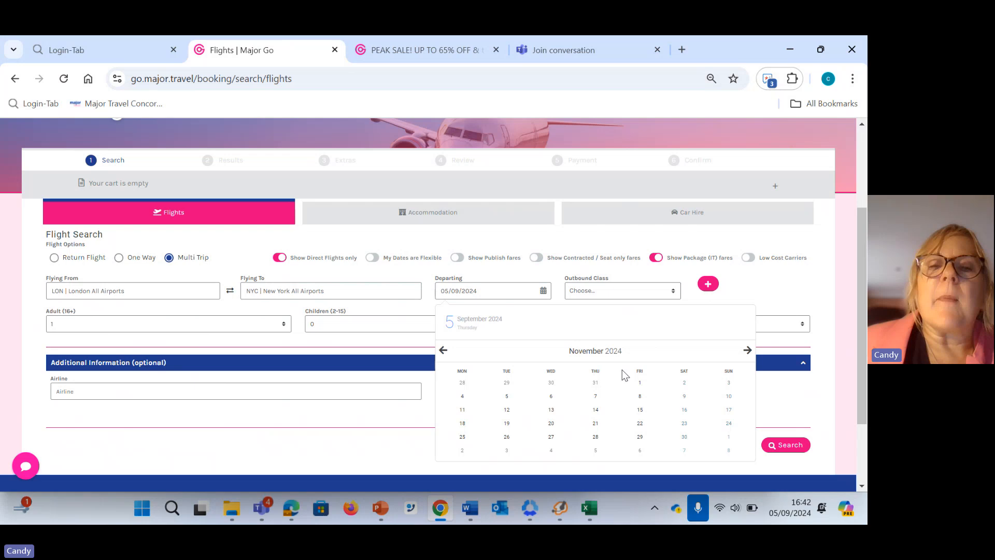
pyautogui.click(506, 397)
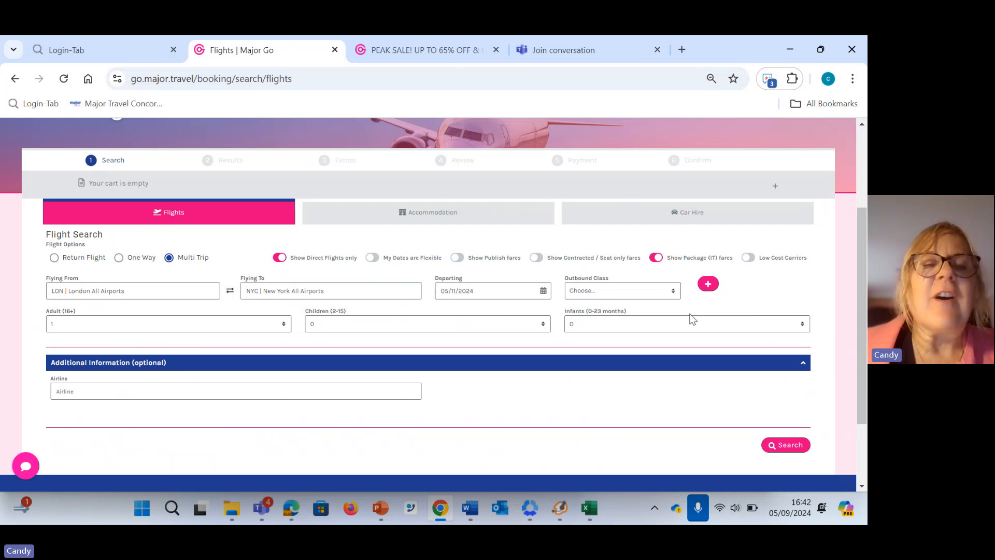
# Add a second leg from New York to LAS McCarran International Airport, departing 09/11/2024
pyautogui.click(711, 289)
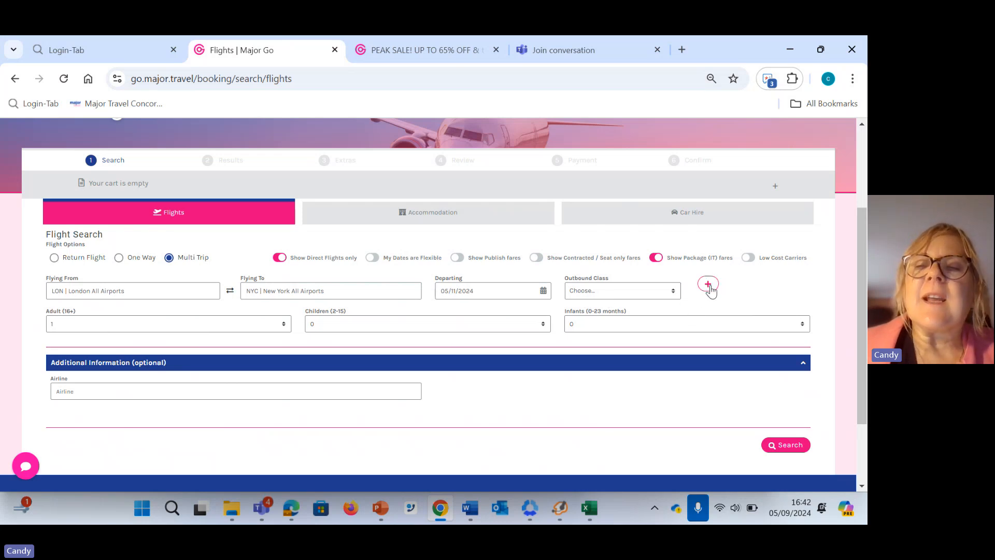
pyautogui.click(303, 330)
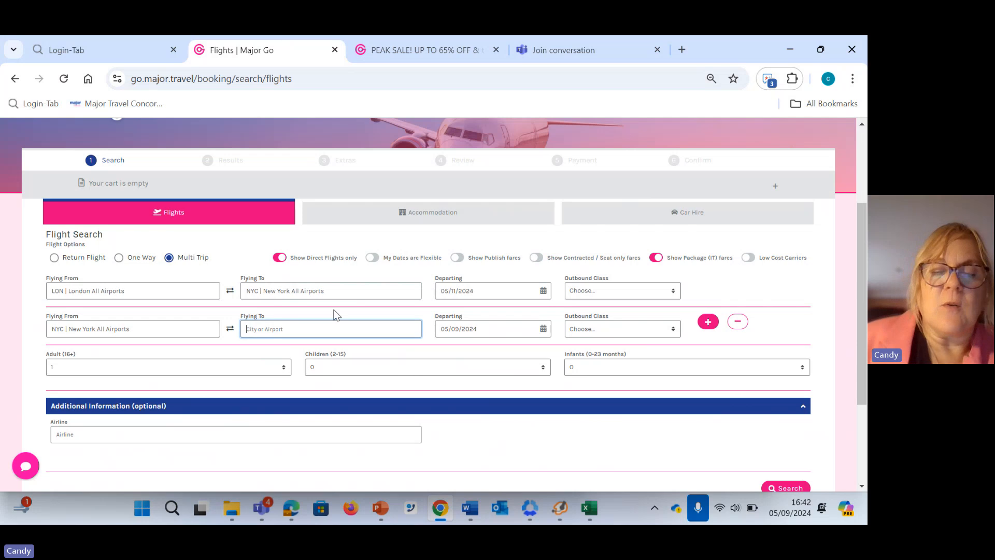
pyautogui.write('las')
pyautogui.click(343, 354)
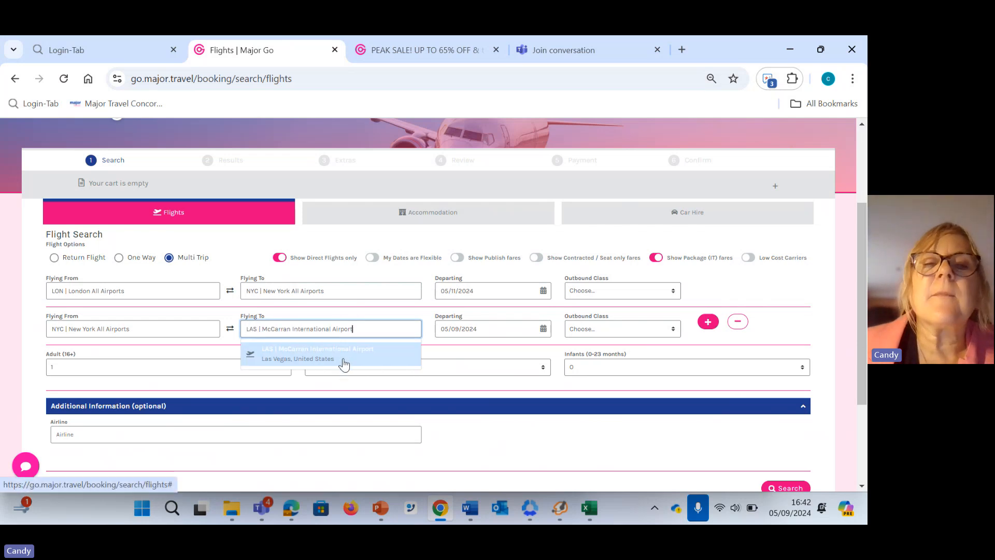
pyautogui.click(482, 328)
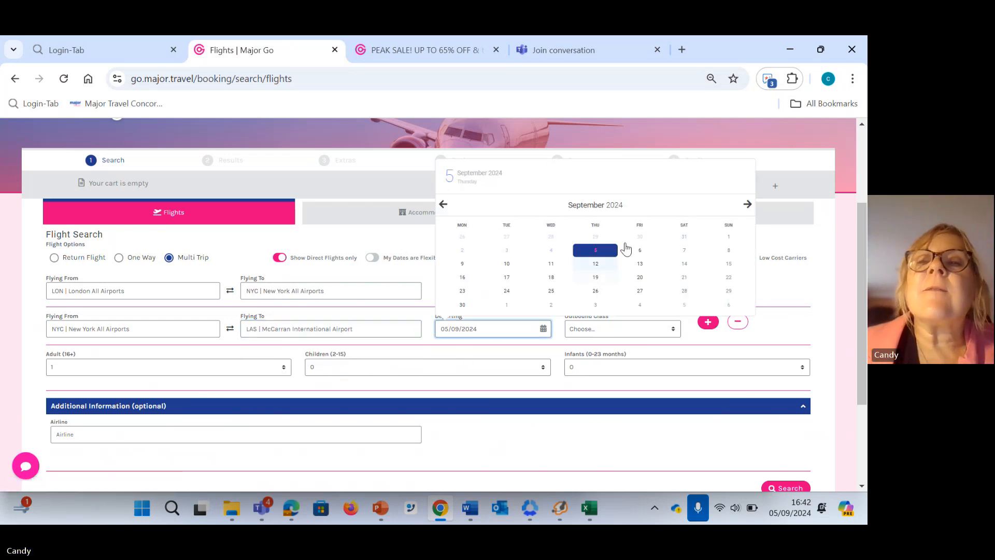
pyautogui.click(747, 204)
pyautogui.click(747, 205)
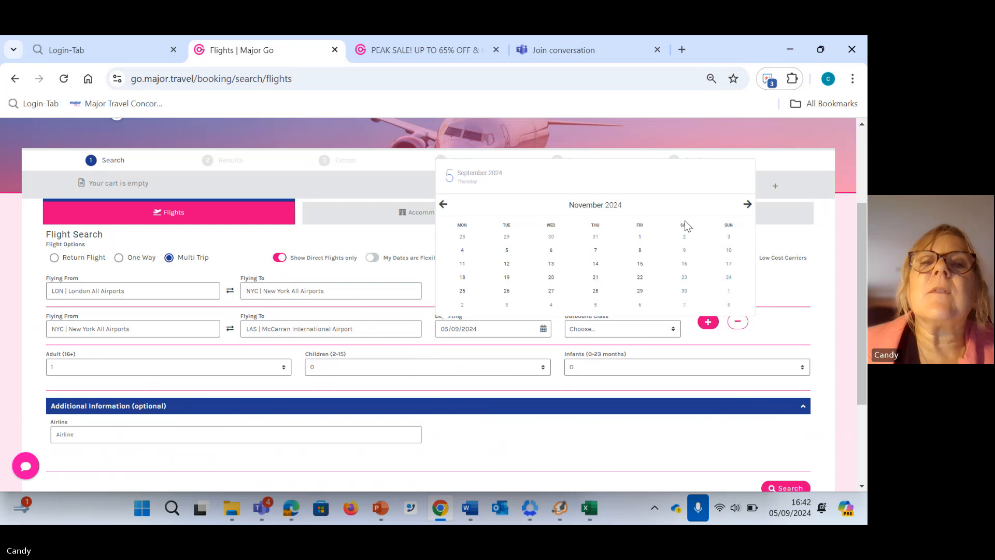
pyautogui.click(683, 251)
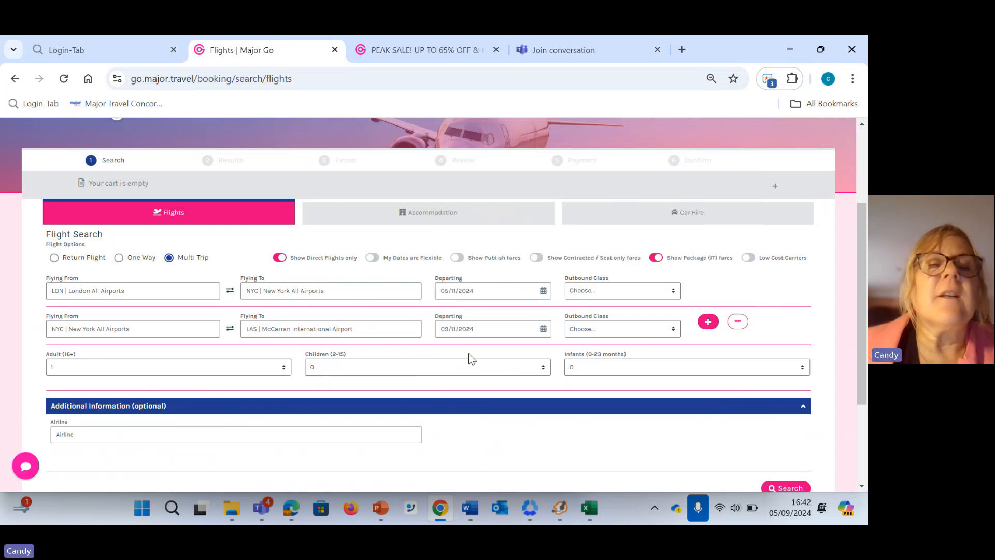
# Add a third leg from Las Vegas to London All Airports, departing 13/11/2024
pyautogui.click(708, 321)
pyautogui.click(290, 368)
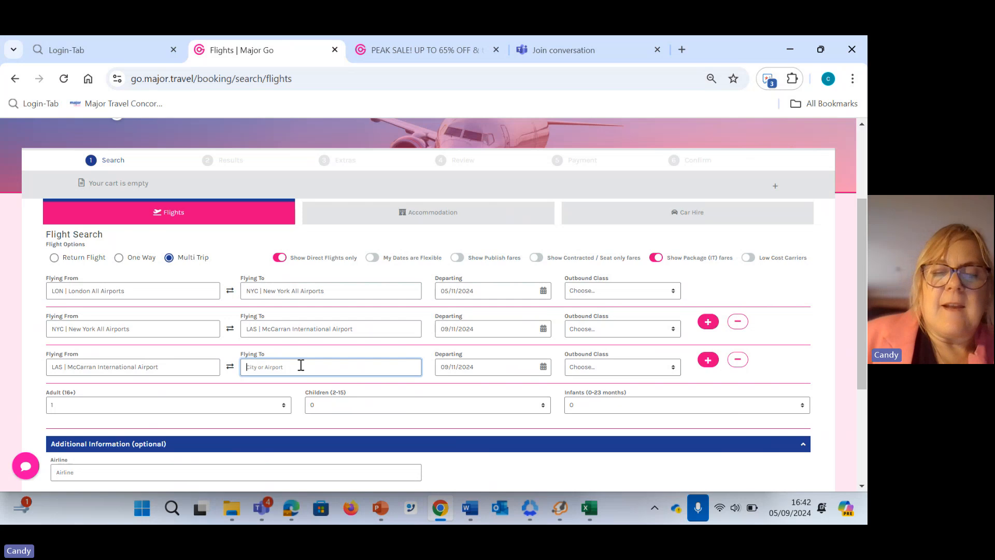
pyautogui.write('lon')
pyautogui.click(289, 393)
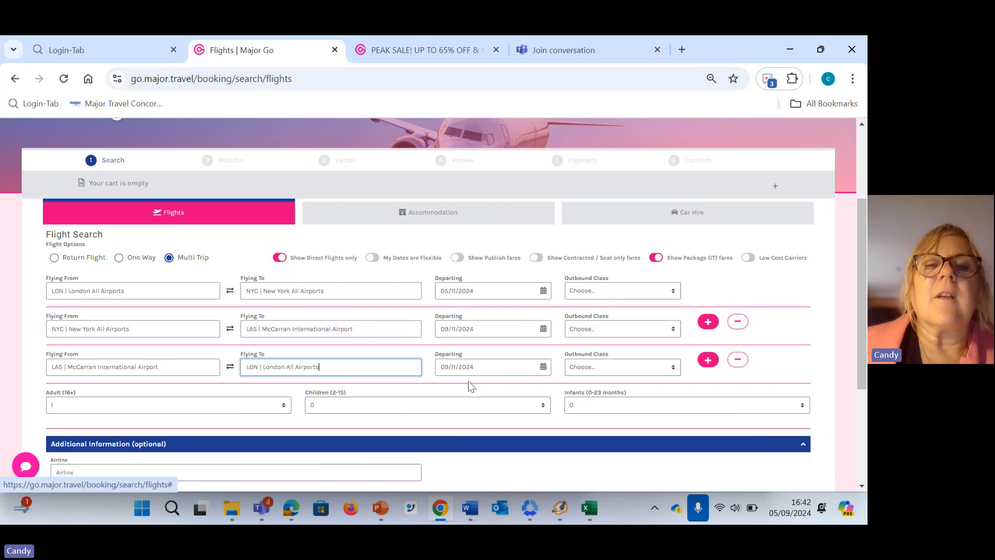
pyautogui.click(498, 366)
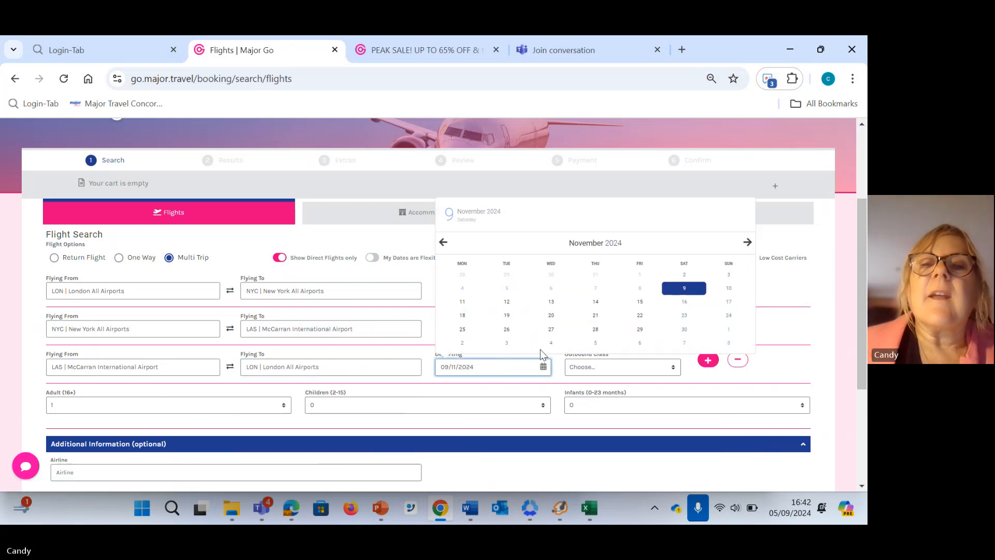
pyautogui.click(551, 301)
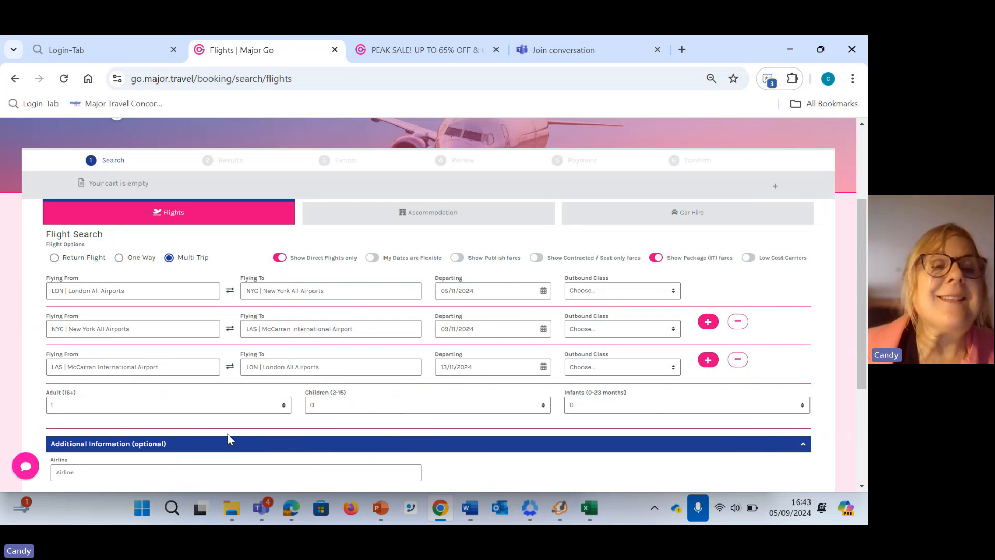
# Set the number of adults to 2, leave the airline unspecified and run the multi-trip flight search
pyautogui.click(285, 406)
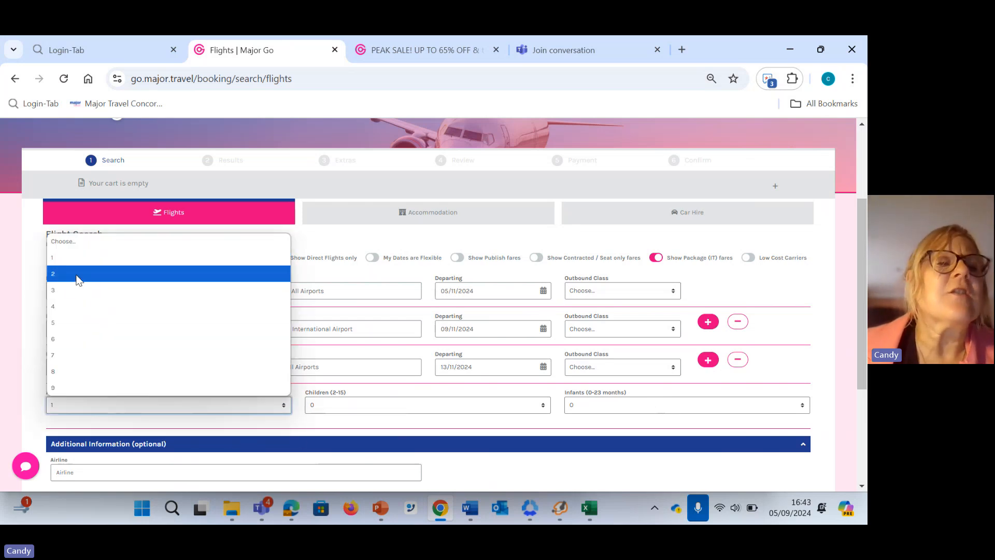
pyautogui.click(77, 274)
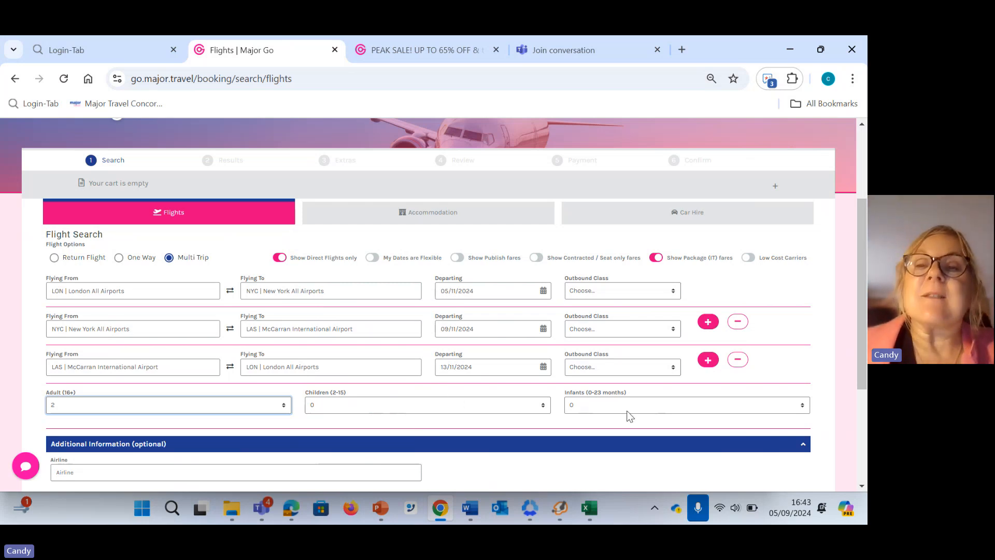
pyautogui.scroll(-1, 629, 416)
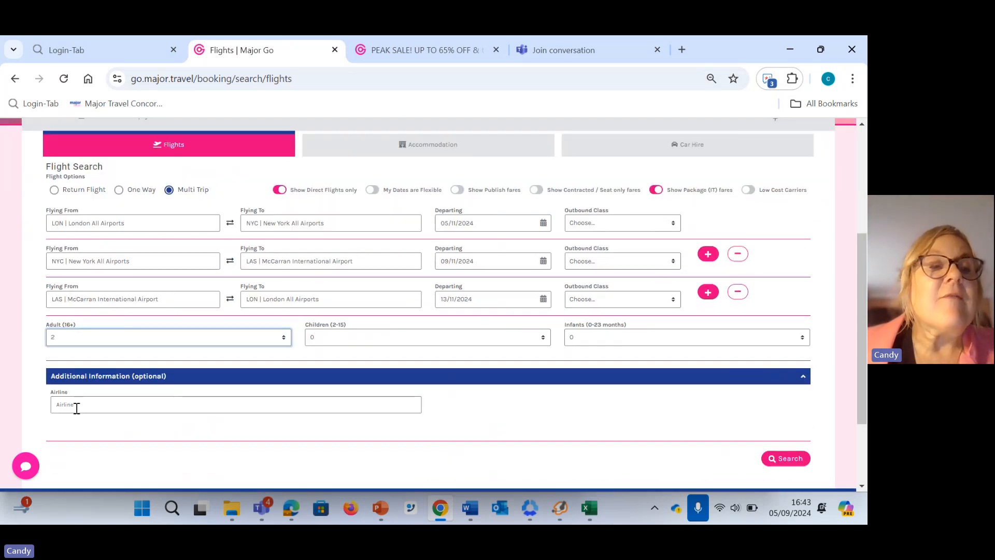
pyautogui.click(75, 407)
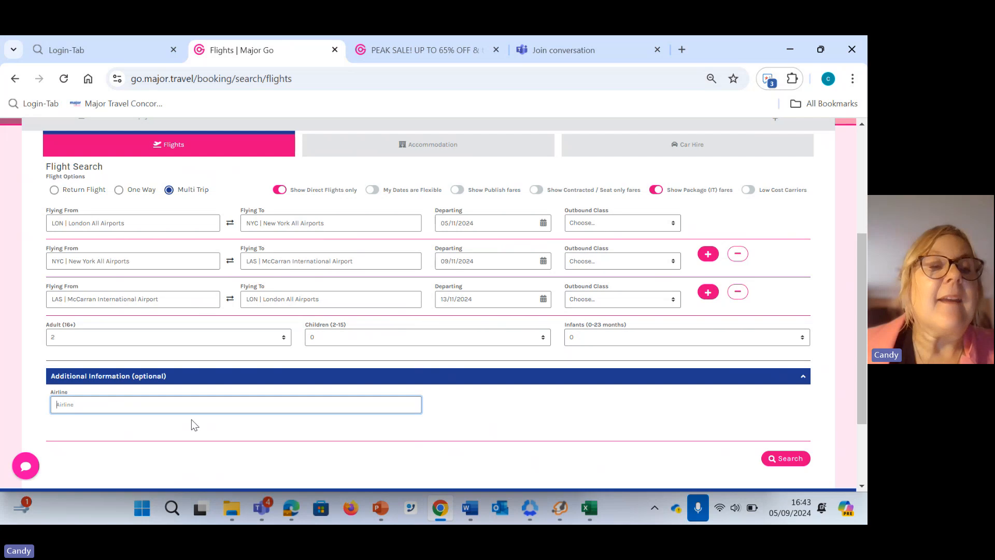
pyautogui.scroll(1, 205, 416)
pyautogui.scroll(-1, 205, 416)
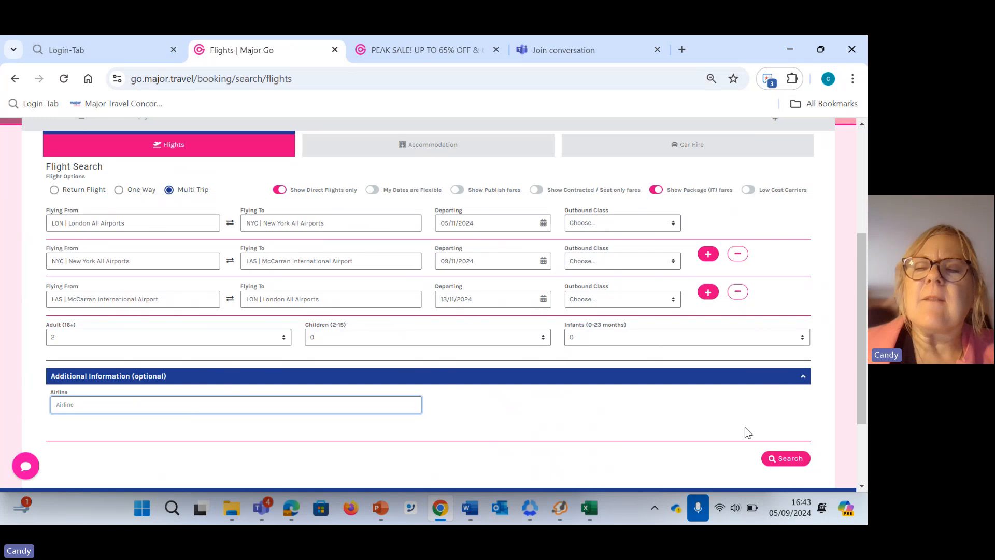
pyautogui.click(781, 461)
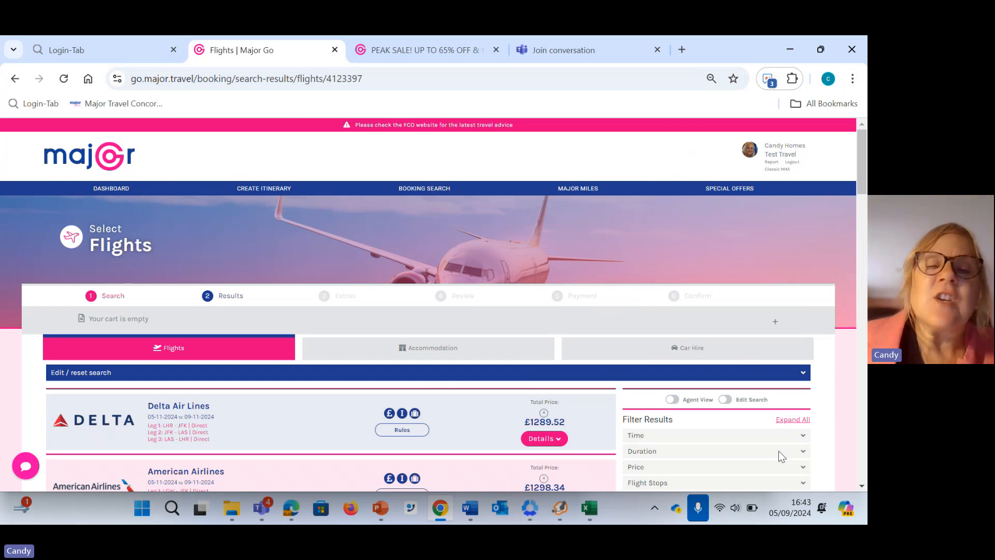
# Expand the details of the £1289.52 Delta Air Lines fare and review the flight options for all three legs
pyautogui.scroll(-3, 351, 386)
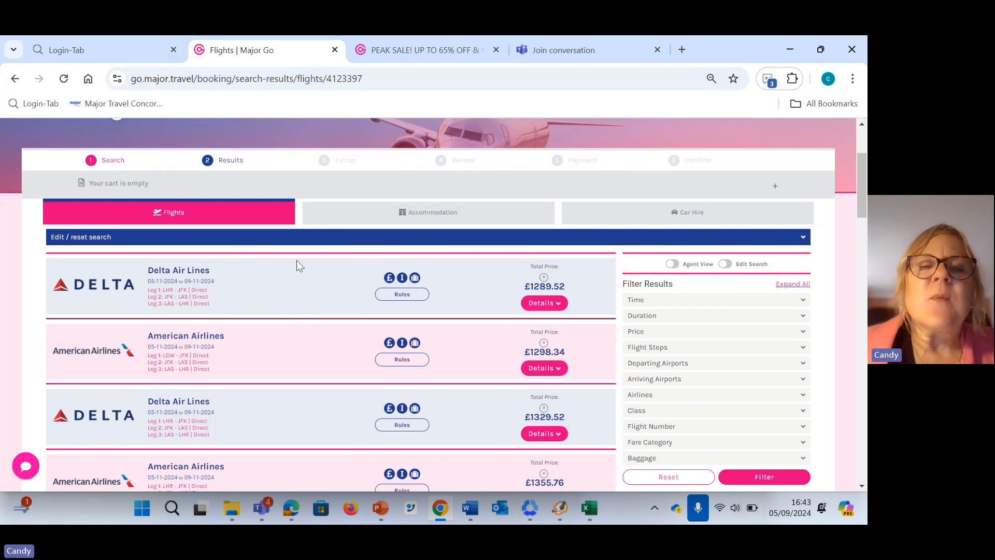
pyautogui.moveTo(401, 285)
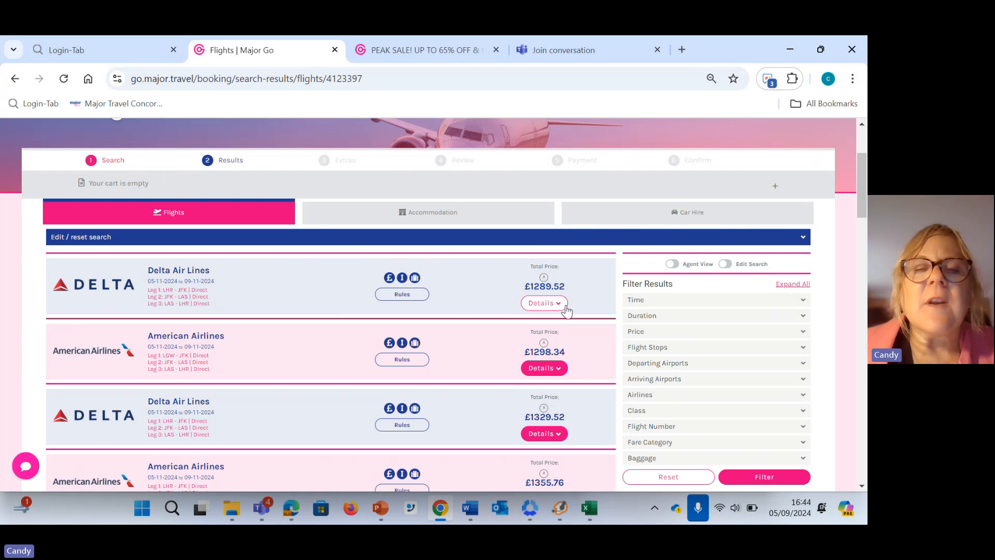
pyautogui.click(563, 308)
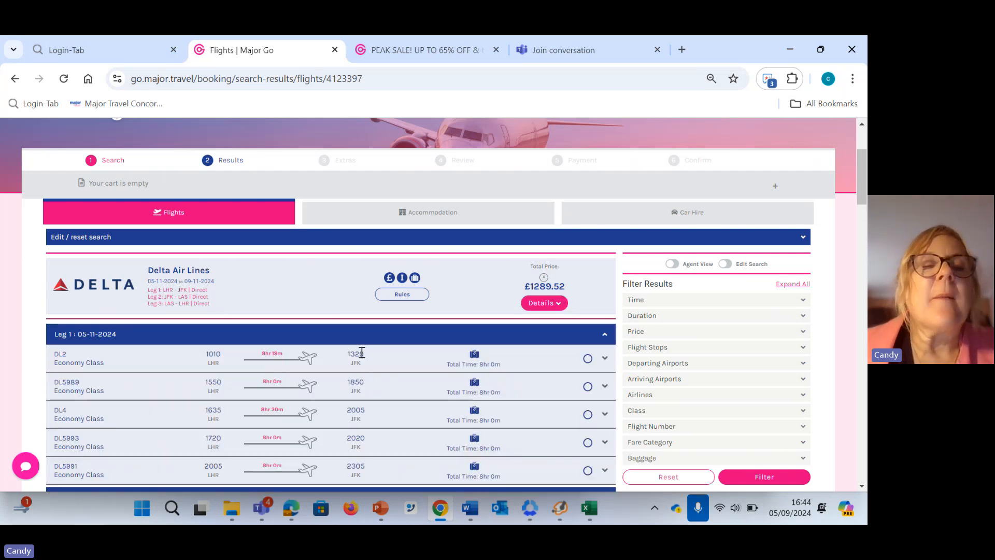
pyautogui.scroll(-3, 352, 365)
pyautogui.scroll(-3, 353, 366)
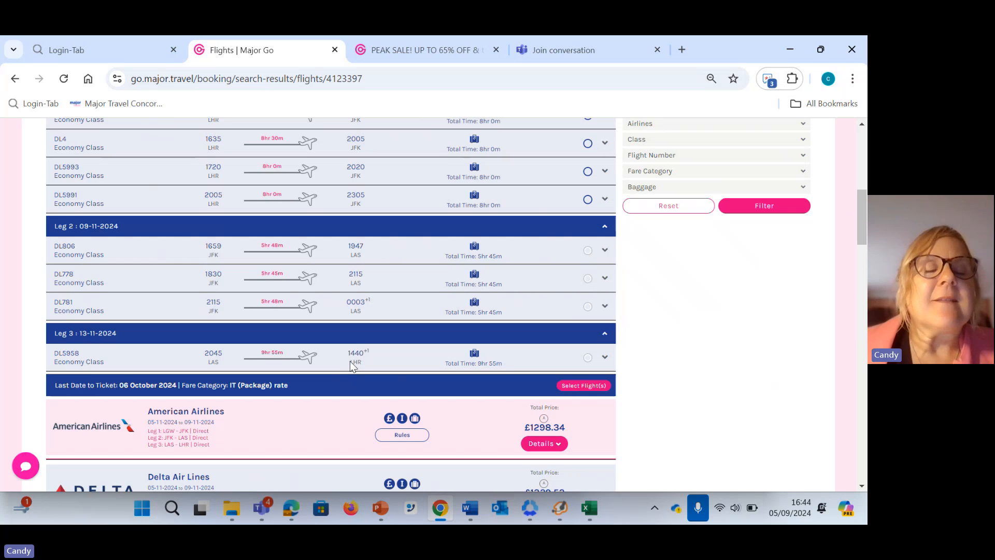
pyautogui.scroll(3, 351, 365)
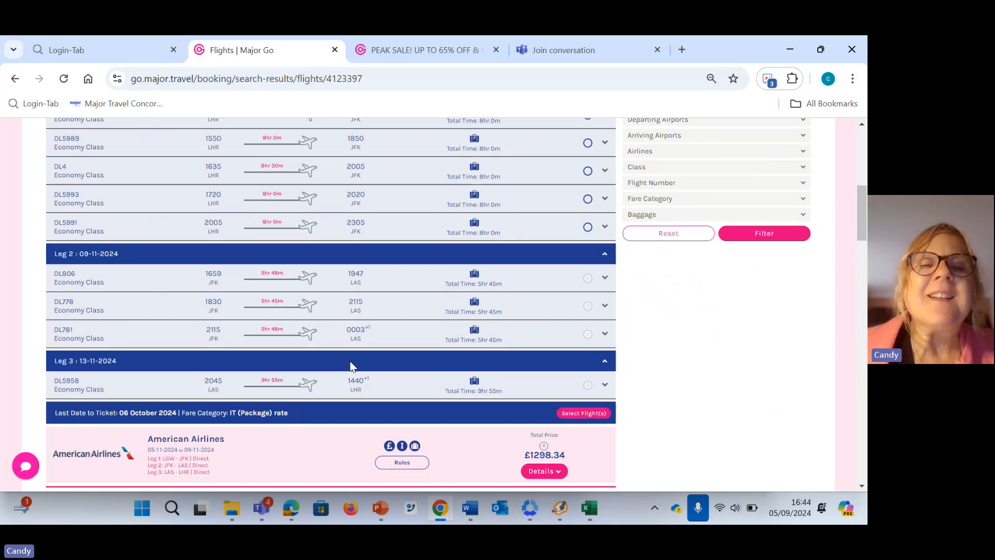
pyautogui.scroll(-5, 351, 365)
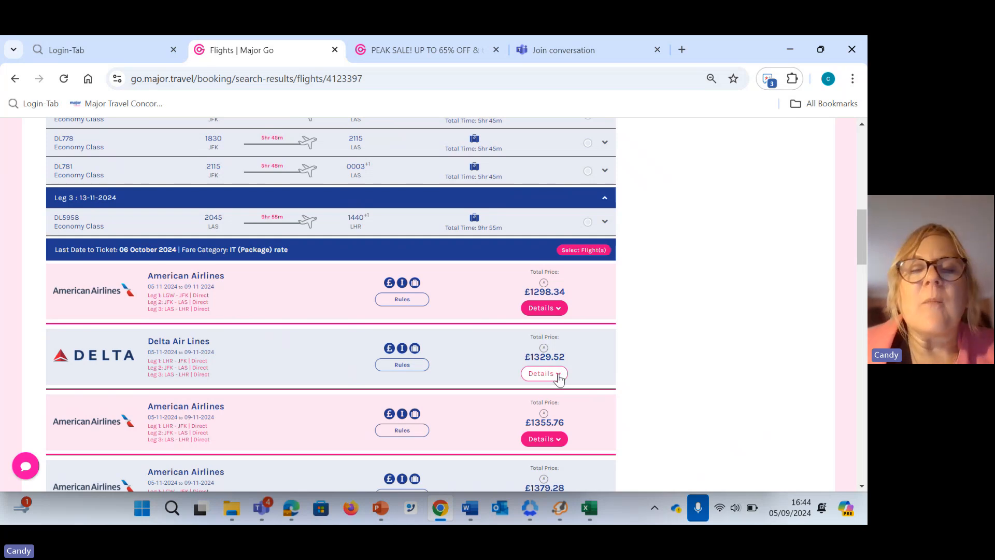
pyautogui.scroll(5, 466, 383)
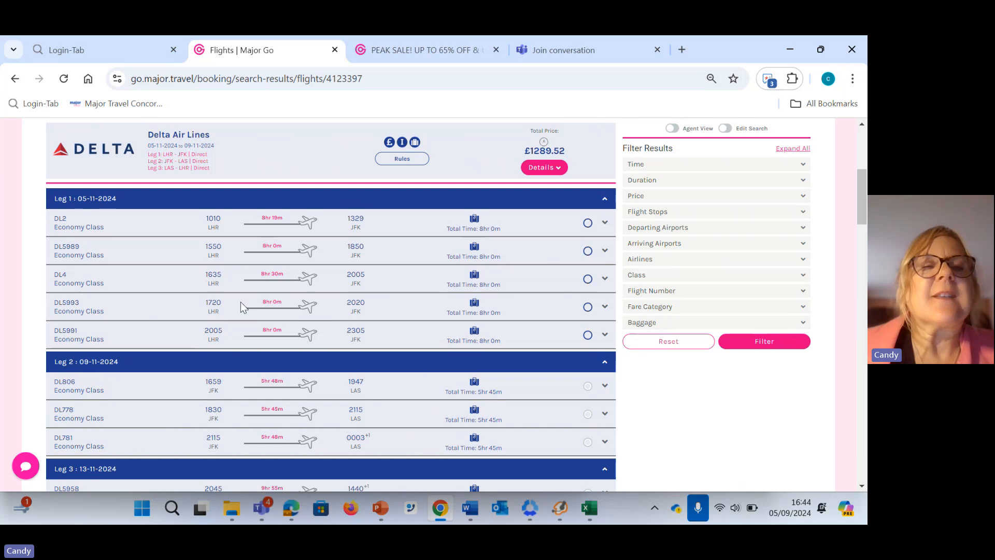
# Choose flights DL2, DL806 and DL5958 for the three legs of the Delta fare and confirm the flight selection
pyautogui.click(588, 223)
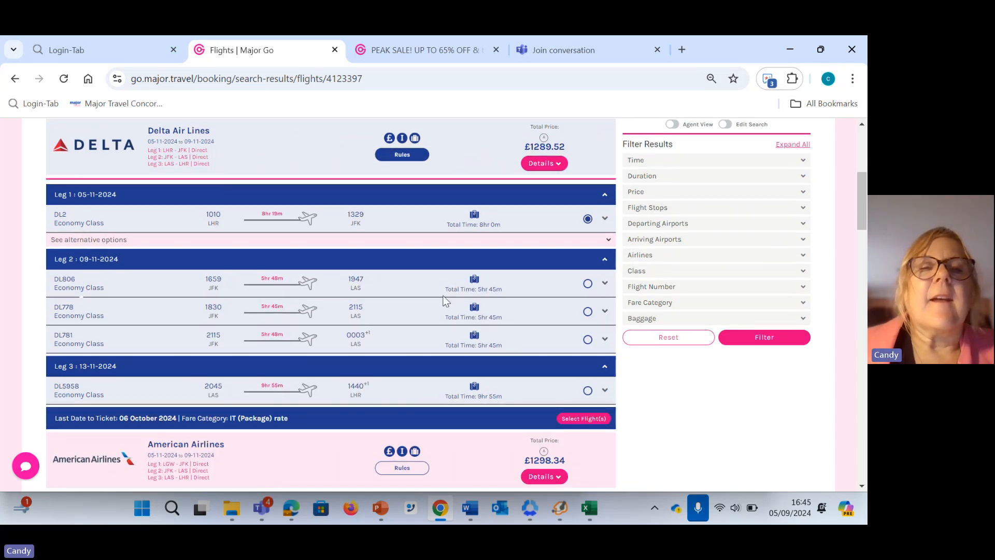
pyautogui.click(587, 284)
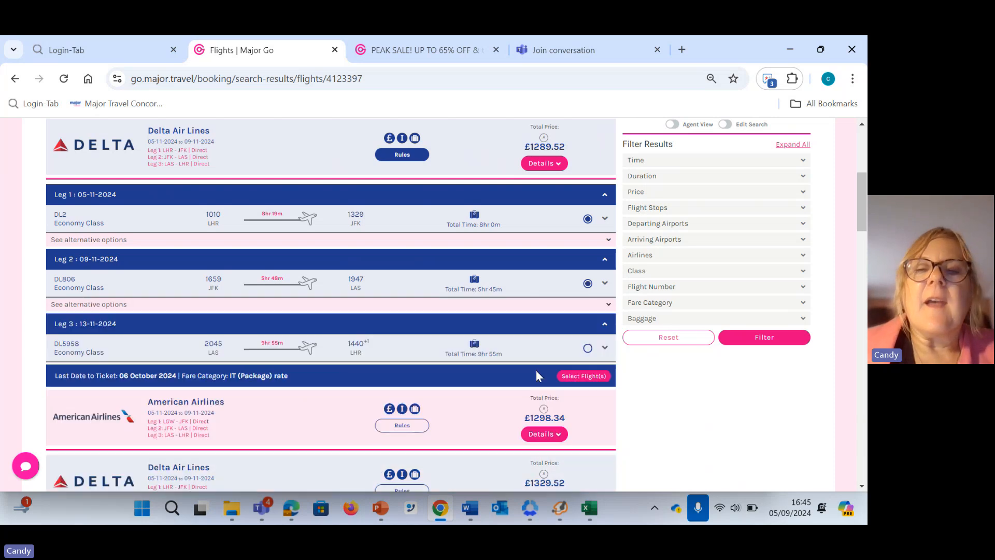
pyautogui.click(588, 349)
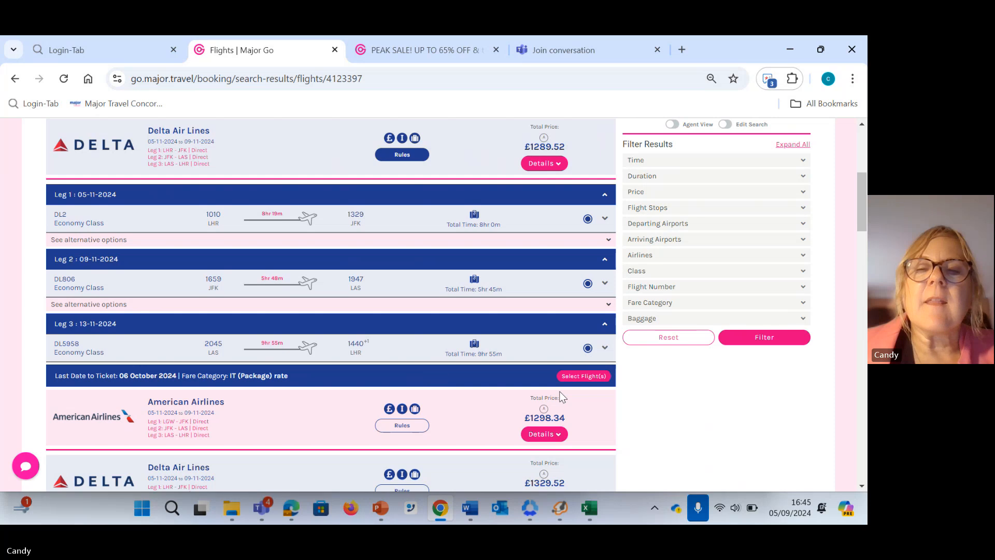
pyautogui.click(583, 378)
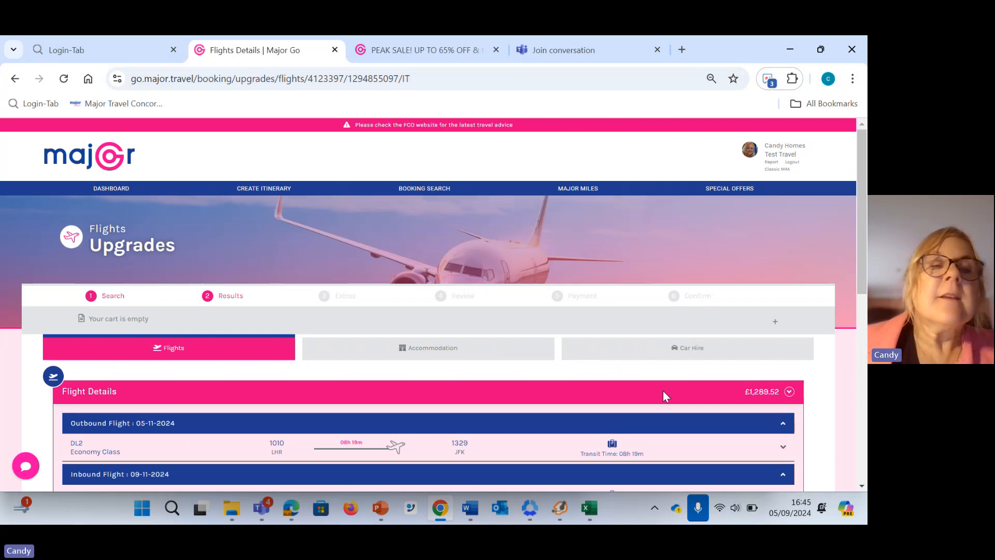
# Review the chosen flights' details and continue past the upgrade options with the included Economy Class
pyautogui.scroll(-2, 549, 374)
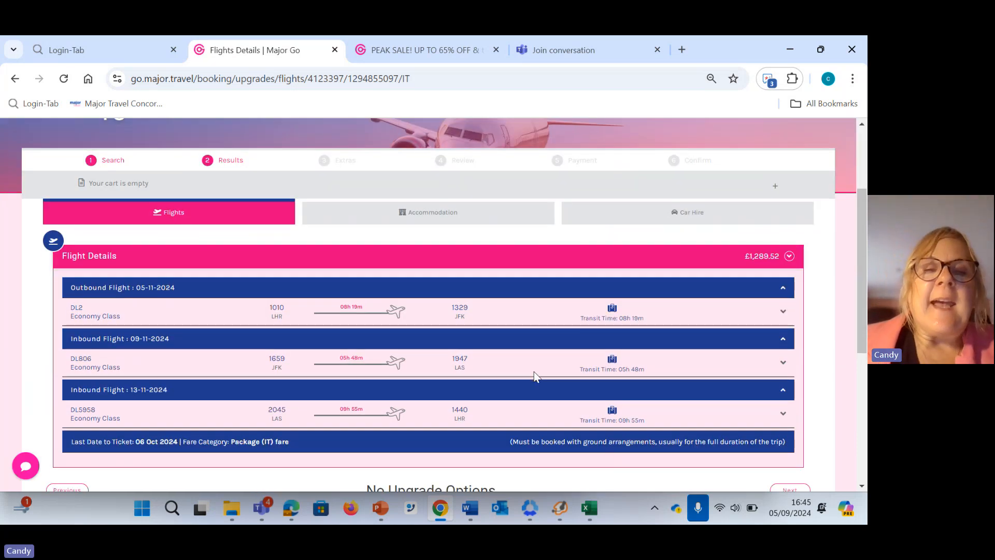
pyautogui.scroll(-2, 518, 356)
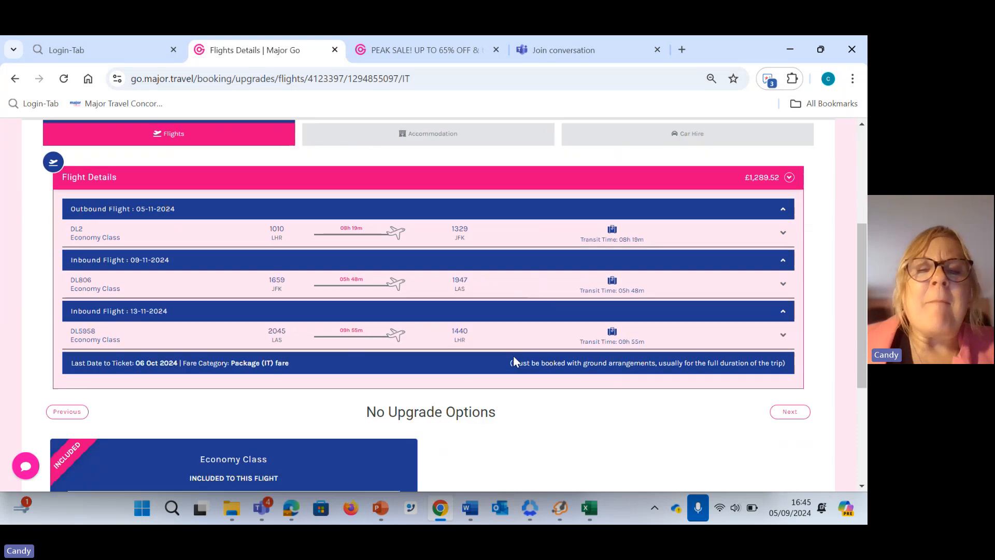
pyautogui.scroll(1, 516, 361)
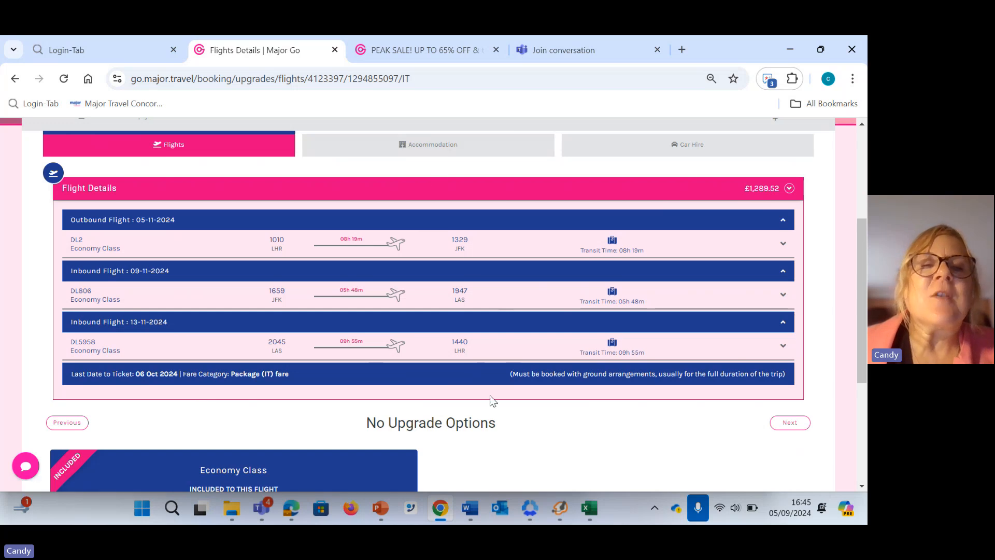
pyautogui.scroll(-3, 493, 401)
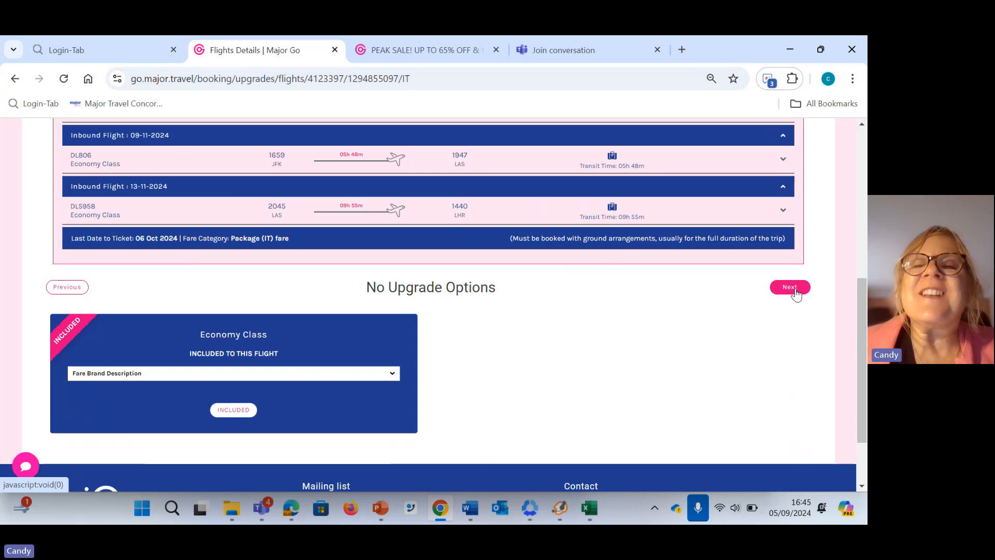
pyautogui.click(793, 289)
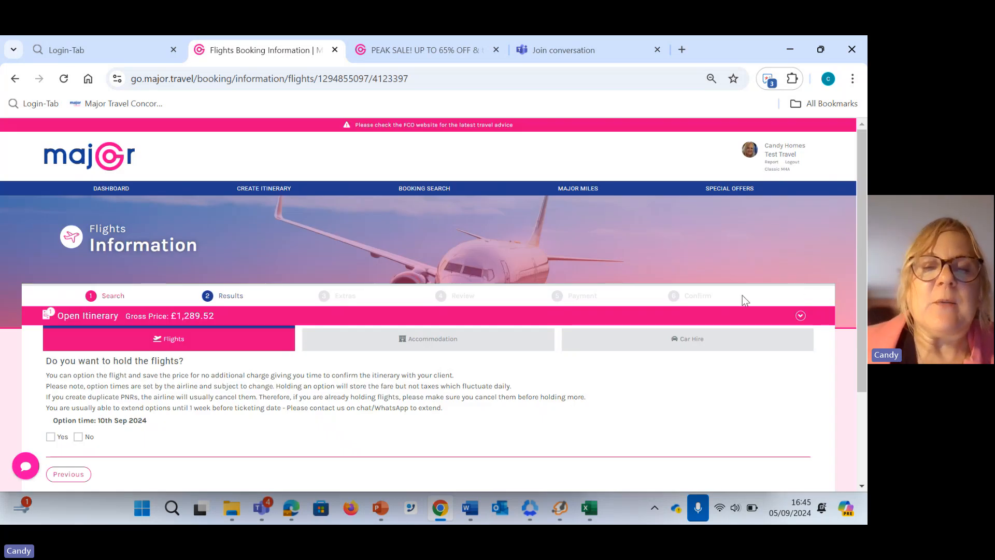
# Answer No to holding the flights and proceed to the itinerary extras
pyautogui.scroll(-1, 739, 297)
pyautogui.scroll(-1, 585, 347)
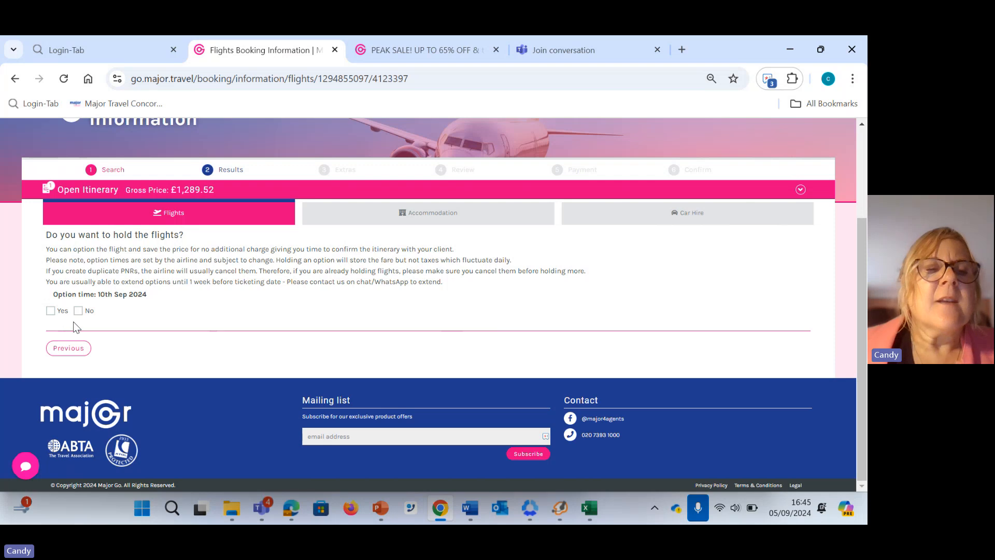
pyautogui.click(85, 311)
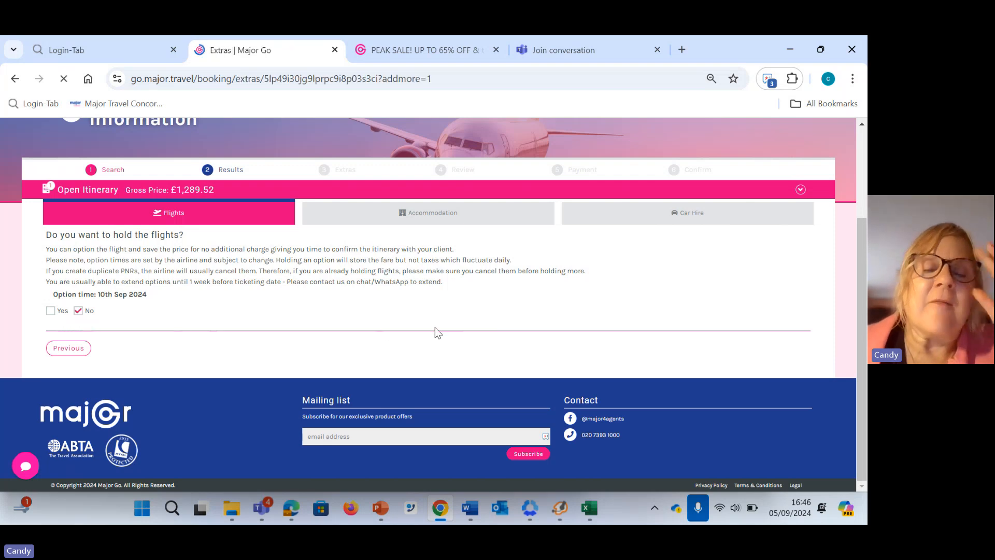
# Add an accommodation component to the itinerary and search New York hotels for a 4-night stay from 05/11/2024
pyautogui.scroll(-2, 475, 338)
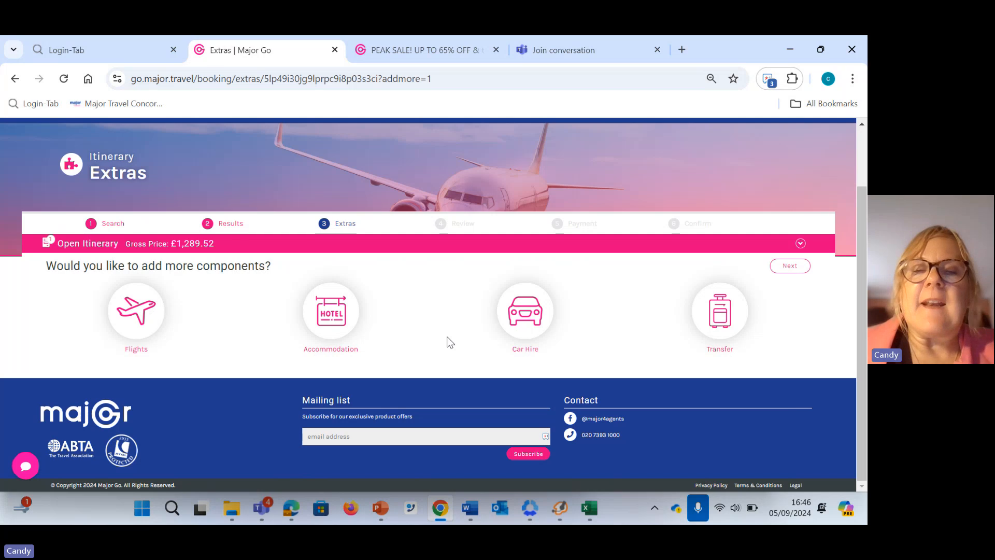
pyautogui.click(334, 319)
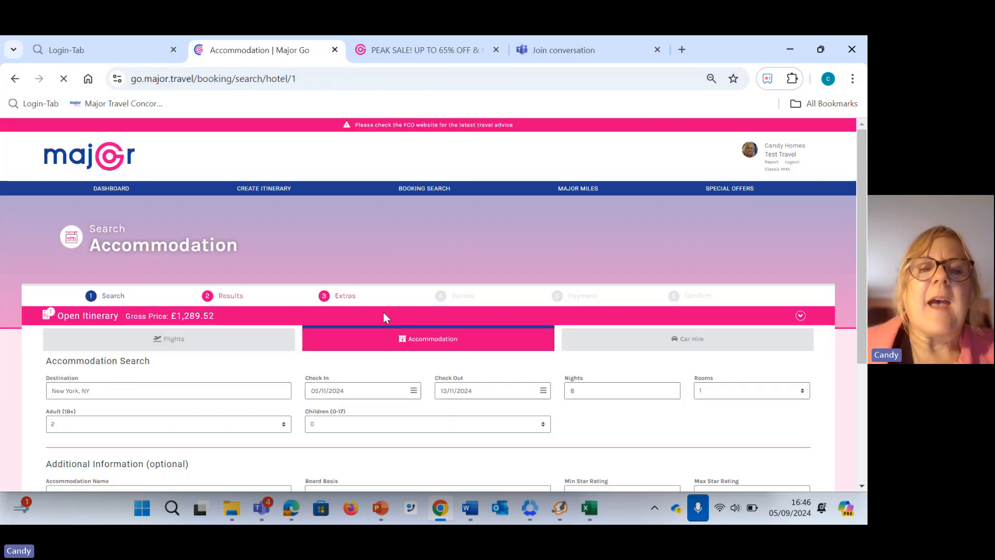
pyautogui.scroll(-2, 384, 331)
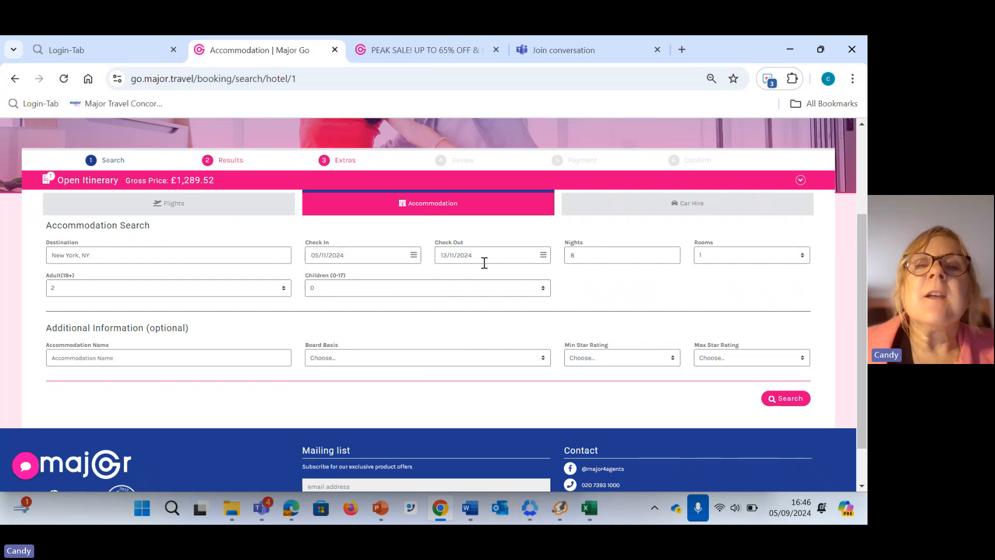
pyautogui.click(605, 261)
pyautogui.press('BackSpace')
pyautogui.write('4')
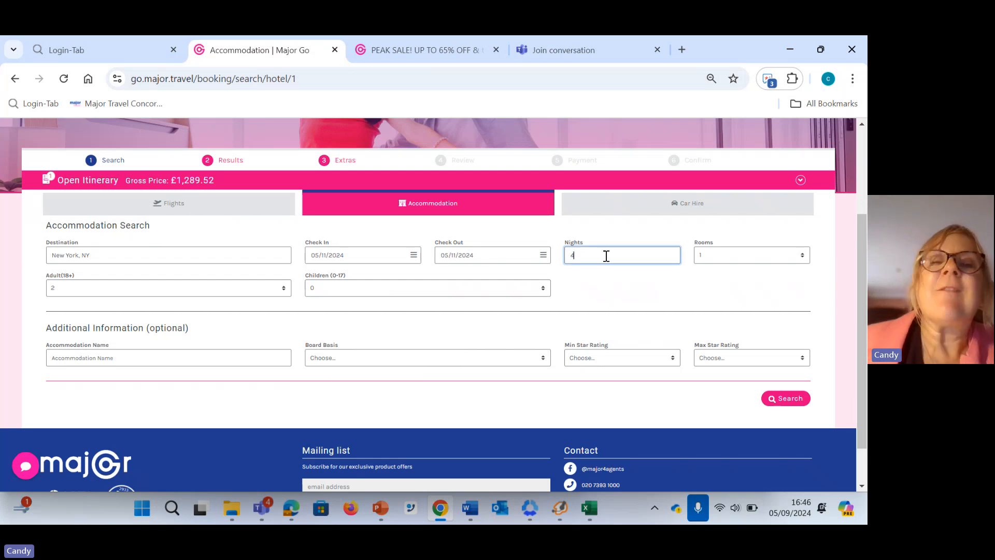
pyautogui.click(617, 274)
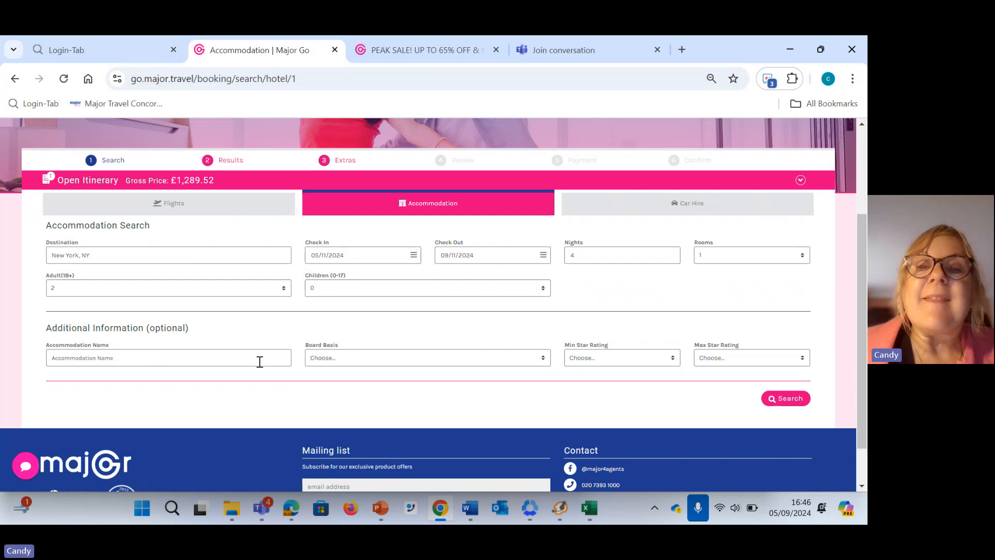
pyautogui.click(783, 400)
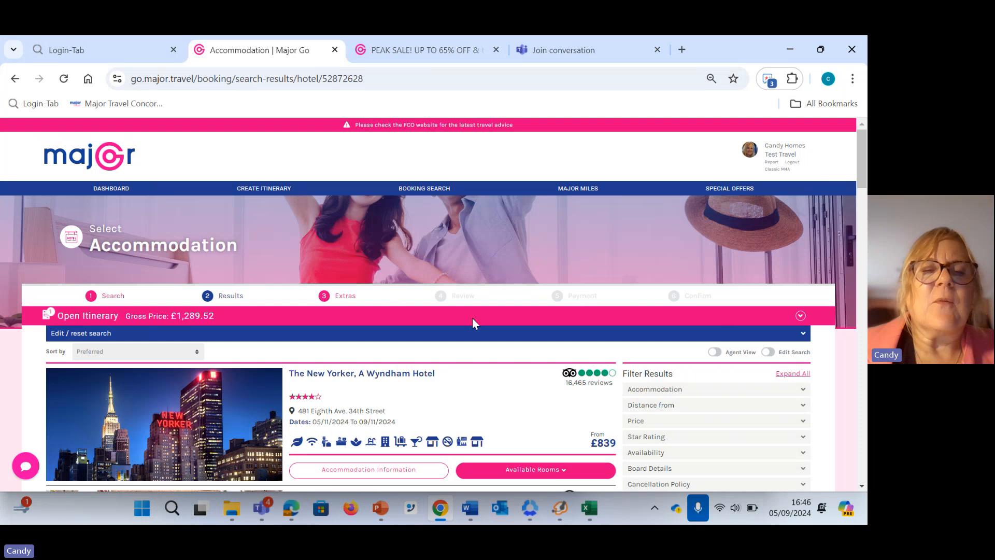
# Browse the New York hotel results, refreshing them with the additional rates, and open the accommodation information for Hotel Edison
pyautogui.scroll(-1, 481, 356)
pyautogui.scroll(-3, 481, 356)
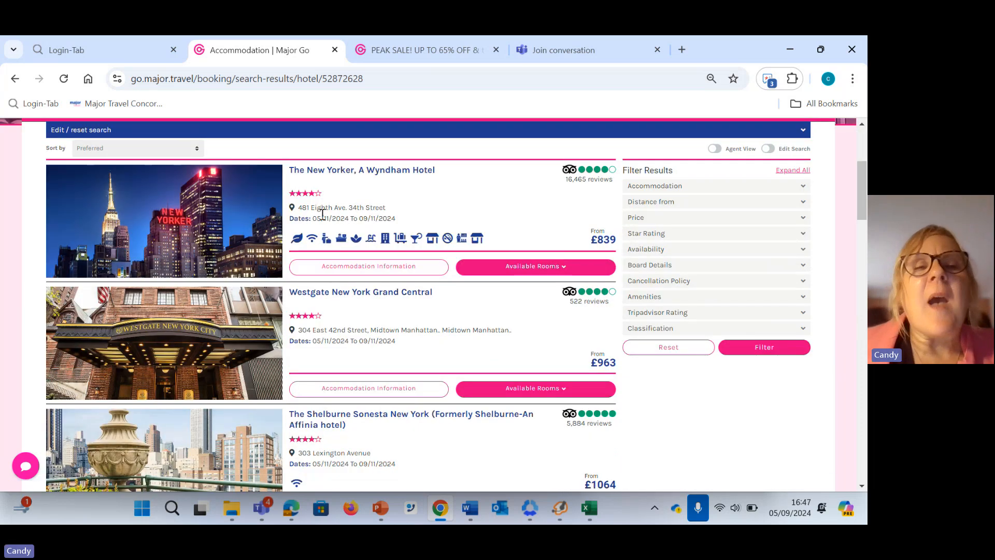
pyautogui.scroll(-1, 390, 262)
pyautogui.scroll(-2, 390, 262)
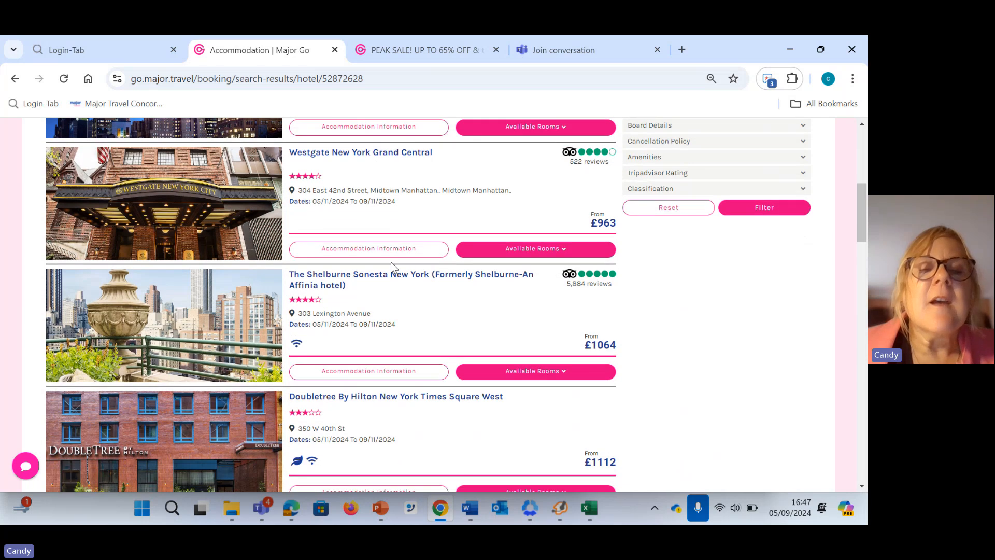
pyautogui.scroll(-5, 391, 262)
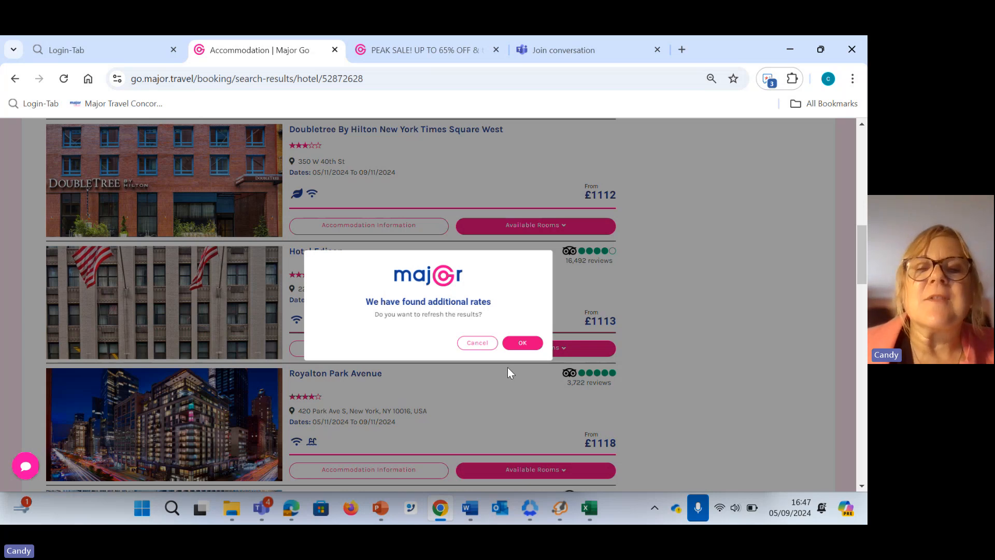
pyautogui.click(522, 343)
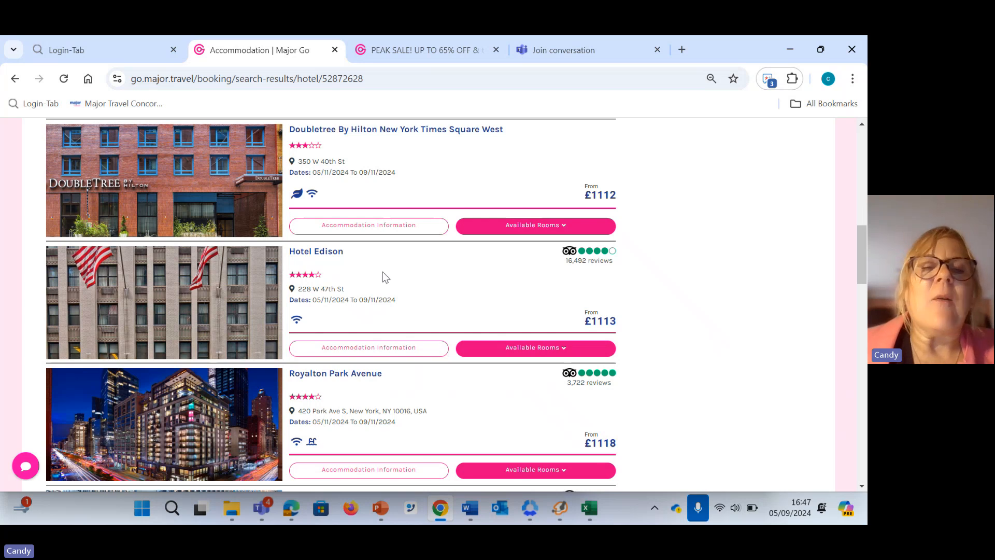
pyautogui.click(358, 349)
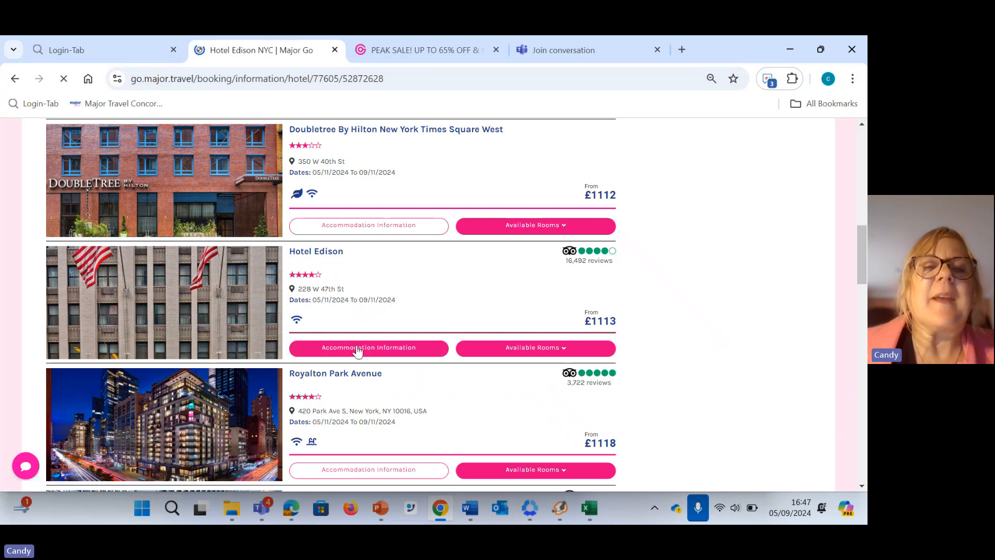
# Look through the first few photos in Hotel Edison's image gallery and close the gallery
pyautogui.scroll(-3, 358, 342)
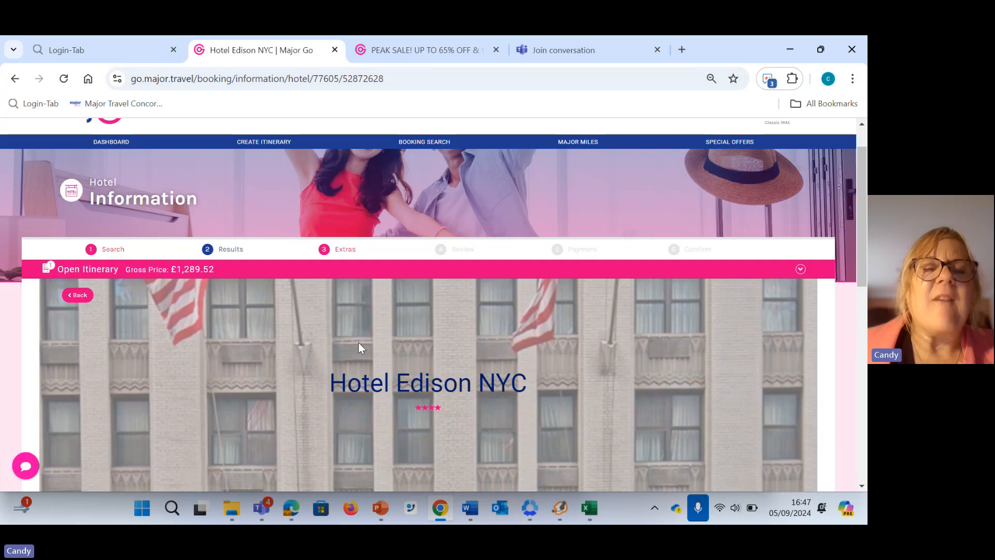
pyautogui.scroll(-1, 363, 335)
pyautogui.scroll(-1, 363, 335)
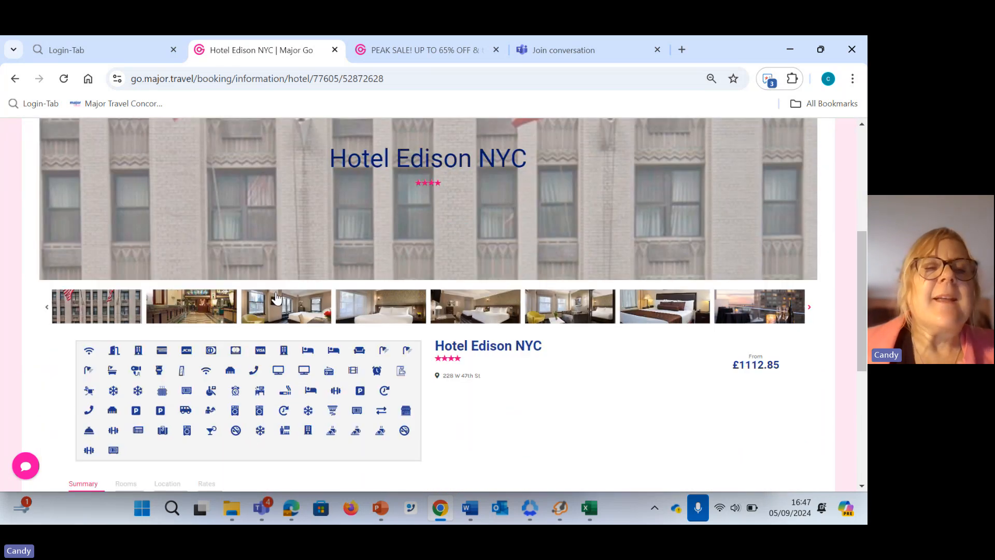
pyautogui.click(204, 313)
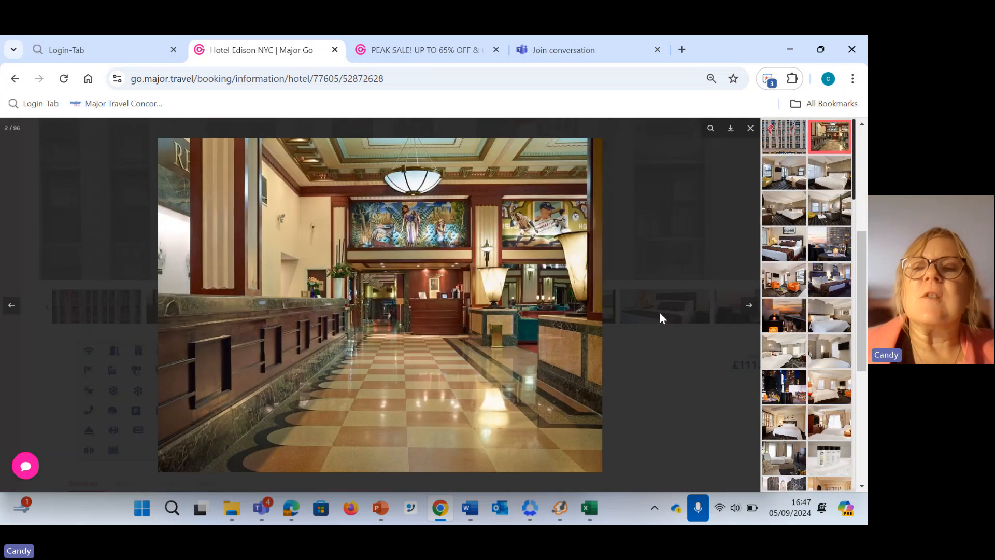
pyautogui.click(746, 305)
pyautogui.click(746, 305)
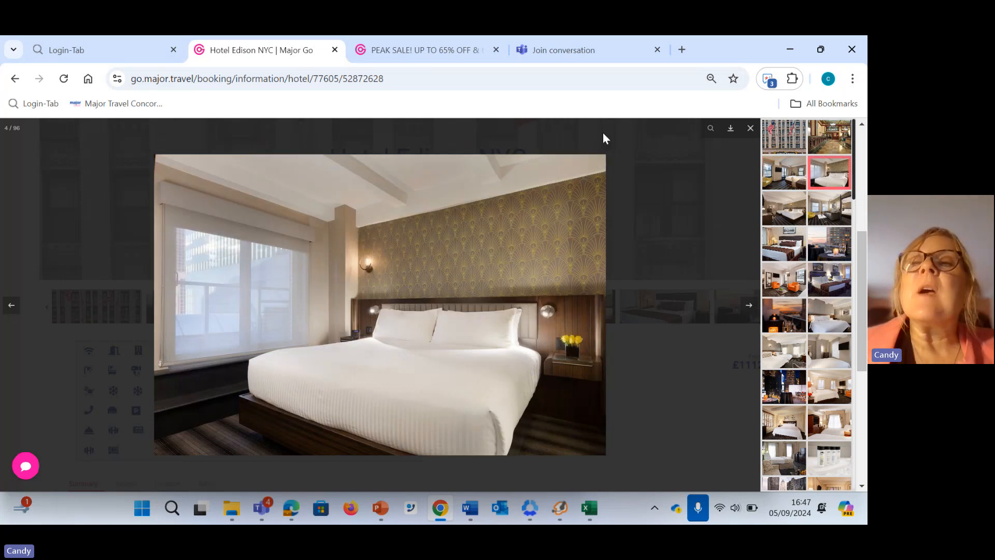
pyautogui.click(750, 129)
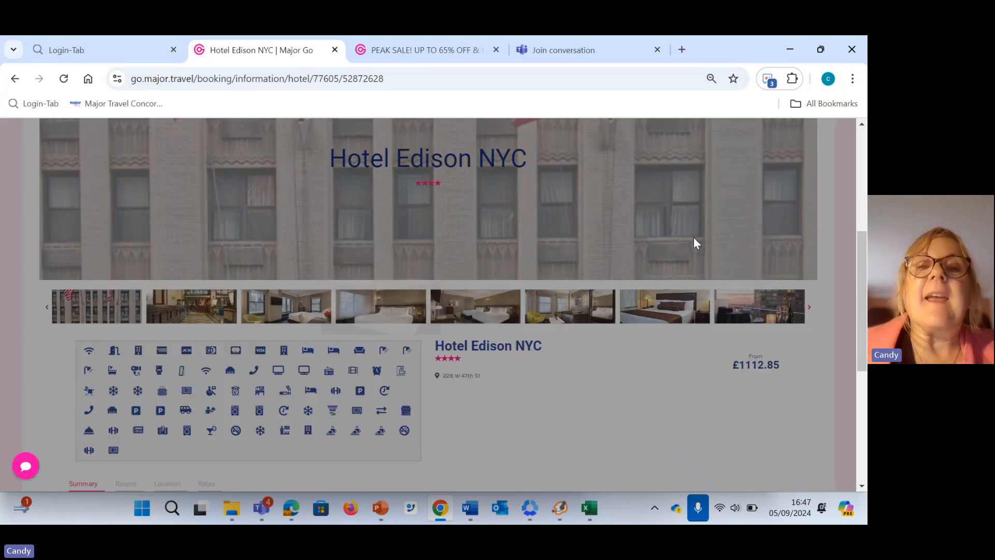
# Examine Hotel Edison's location map and the introduction to the surrounding area
pyautogui.scroll(-1, 691, 248)
pyautogui.scroll(-3, 691, 253)
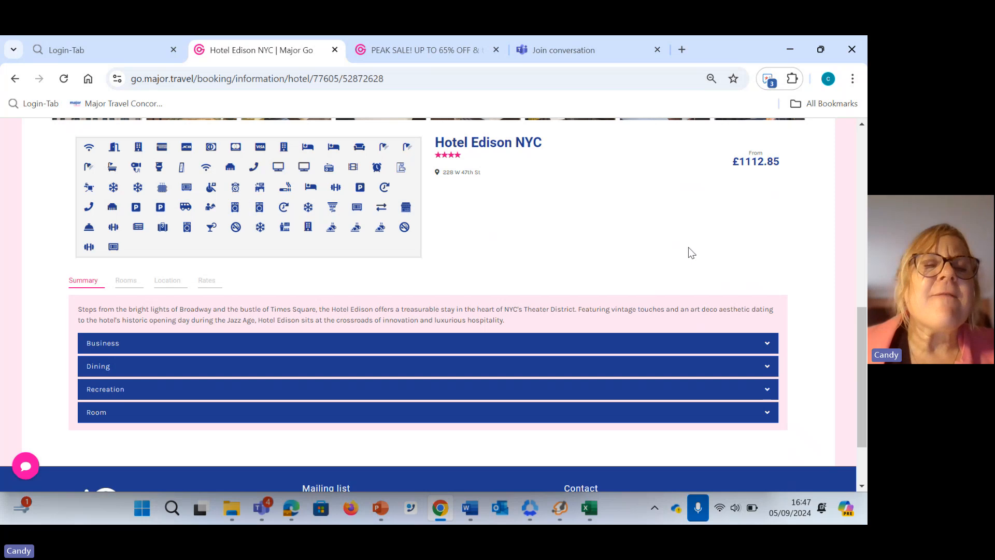
pyautogui.click(167, 282)
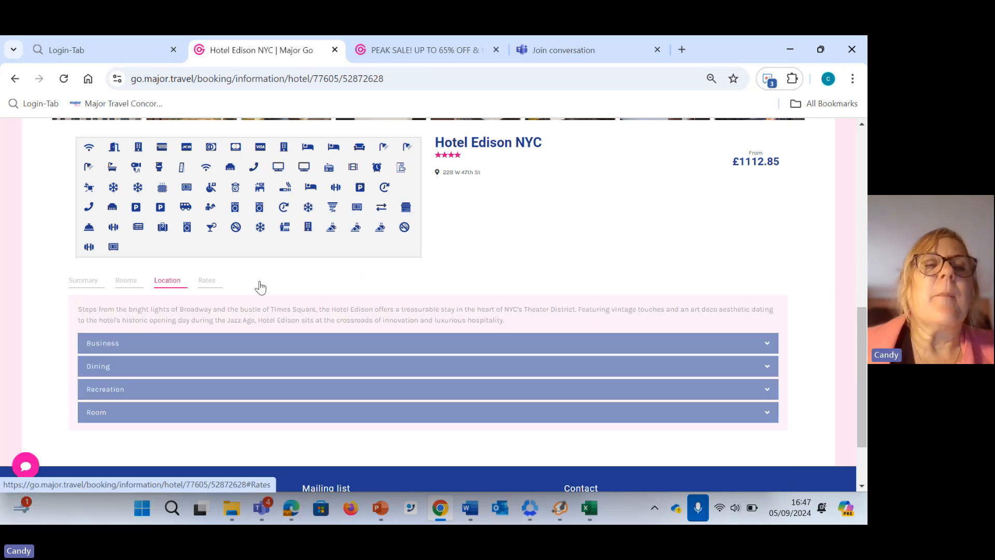
pyautogui.scroll(-4, 555, 301)
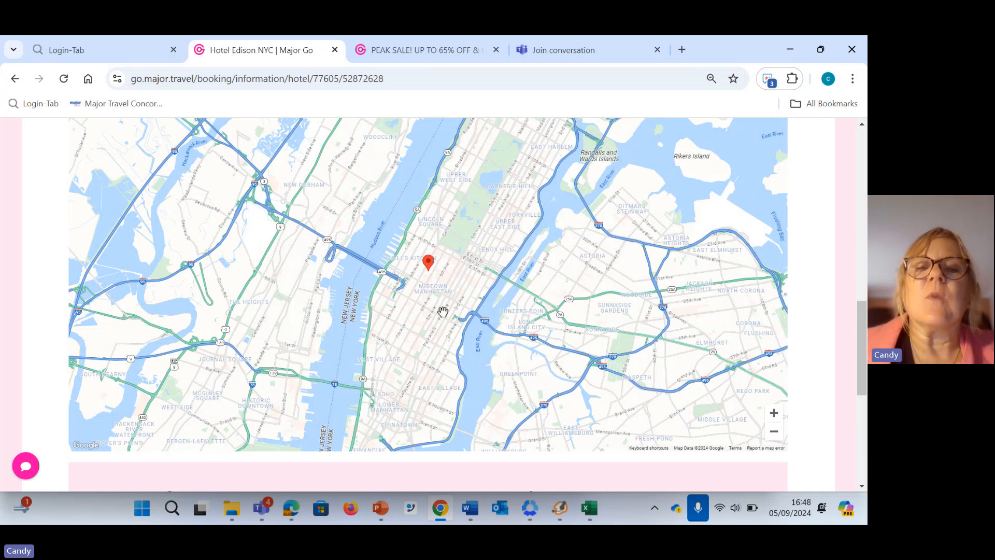
pyautogui.scroll(-4, 445, 310)
pyautogui.scroll(-3, 442, 312)
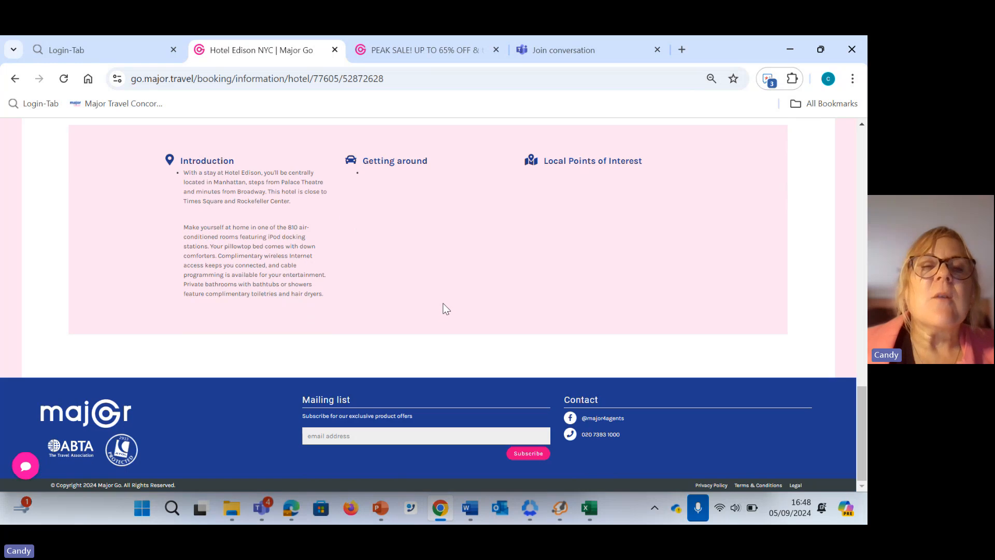
pyautogui.scroll(6, 442, 299)
pyautogui.scroll(3, 443, 299)
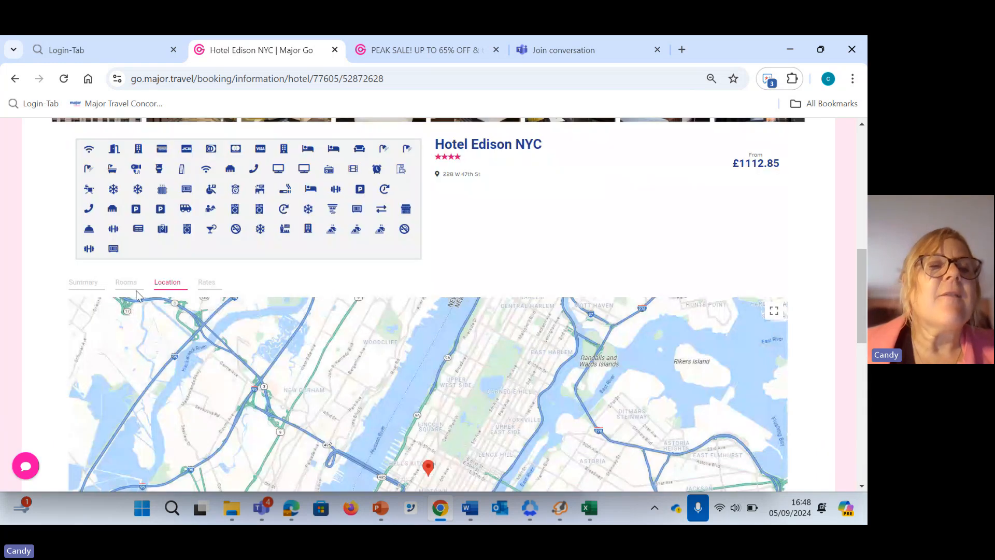
# Read the Dining and Room sections of Hotel Edison's summary
pyautogui.click(95, 287)
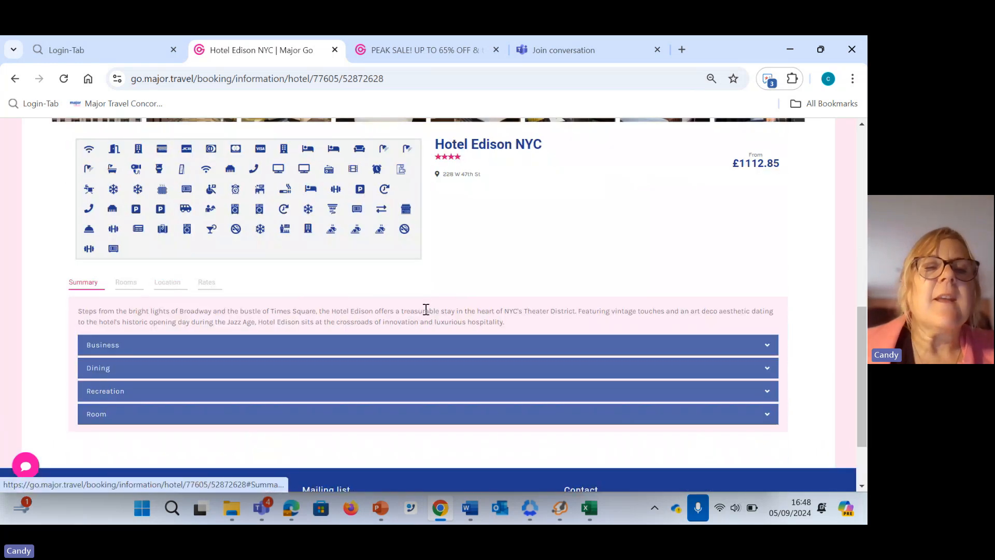
pyautogui.scroll(-1, 376, 315)
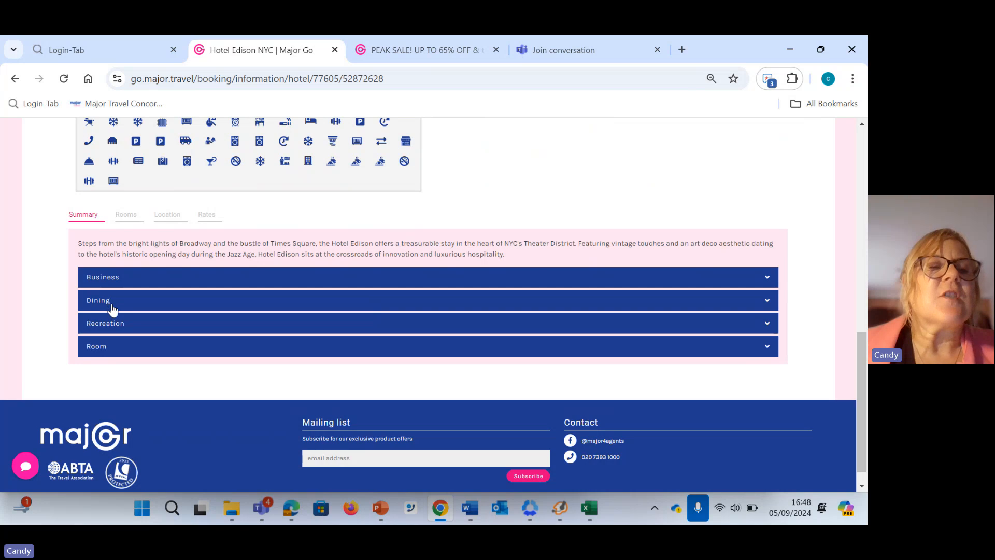
pyautogui.click(117, 304)
pyautogui.scroll(-1, 156, 326)
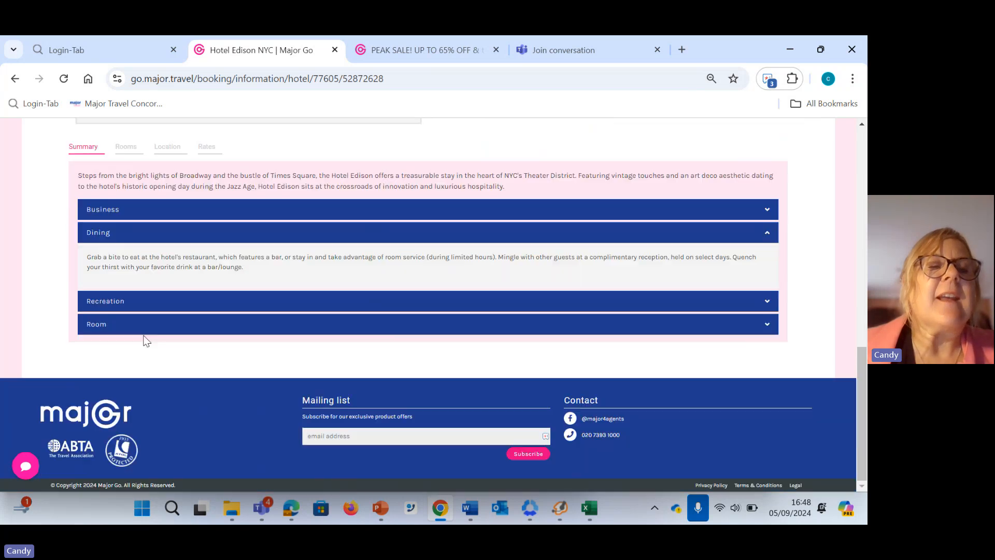
pyautogui.click(106, 326)
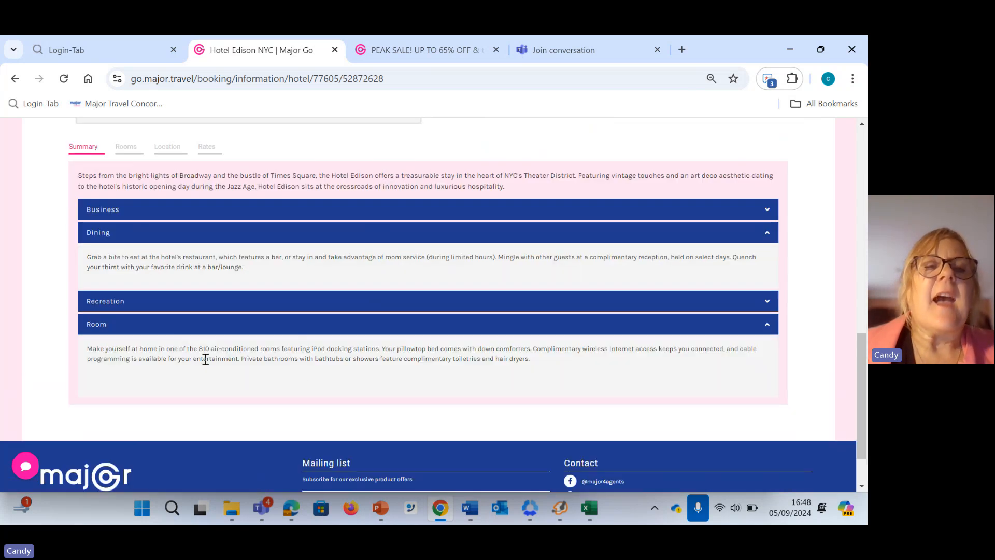
pyautogui.scroll(6, 382, 359)
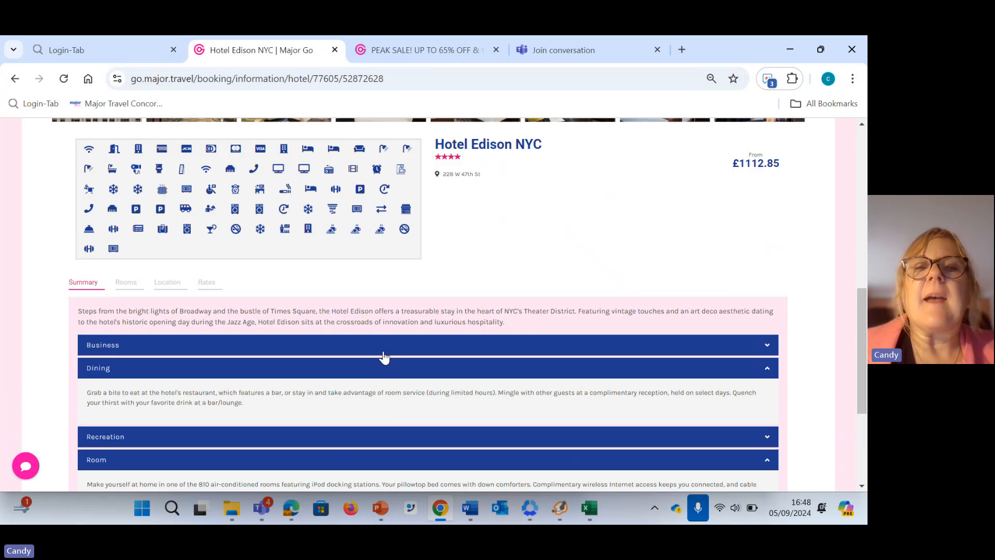
pyautogui.scroll(3, 508, 363)
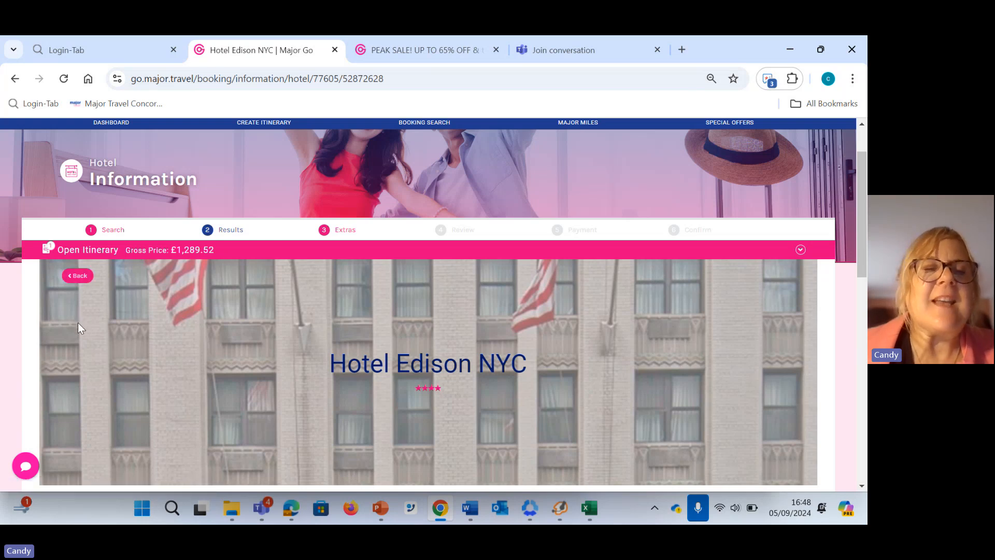
# Return to the accommodation results and list Hotel Edison's available rooms, loading more room options
pyautogui.click(85, 279)
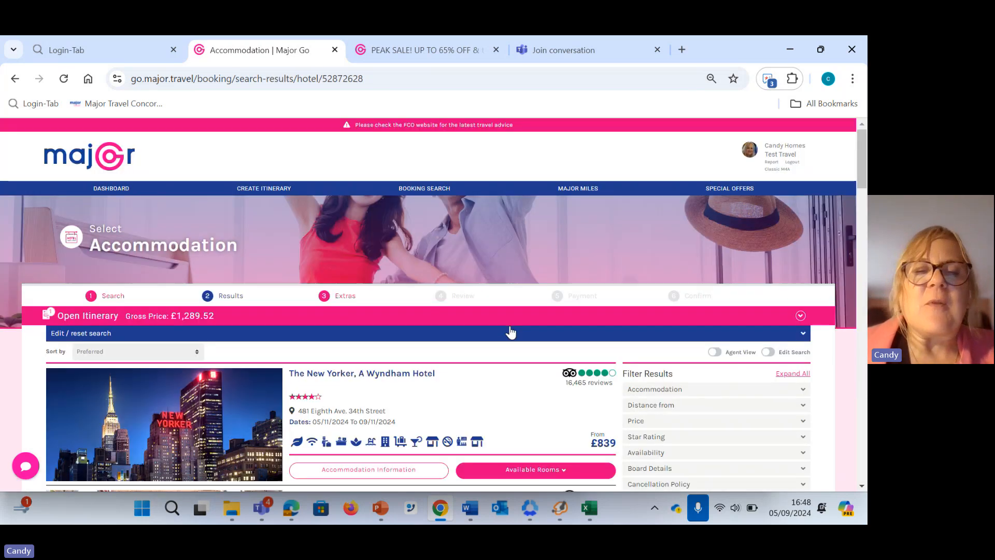
pyautogui.scroll(-4, 508, 331)
pyautogui.scroll(-5, 508, 327)
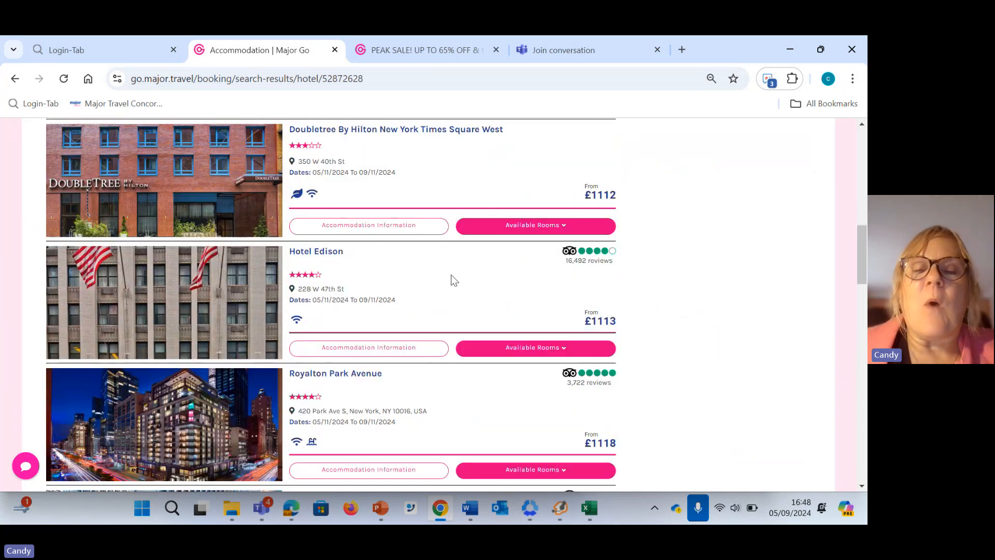
pyautogui.click(555, 347)
pyautogui.scroll(-1, 390, 319)
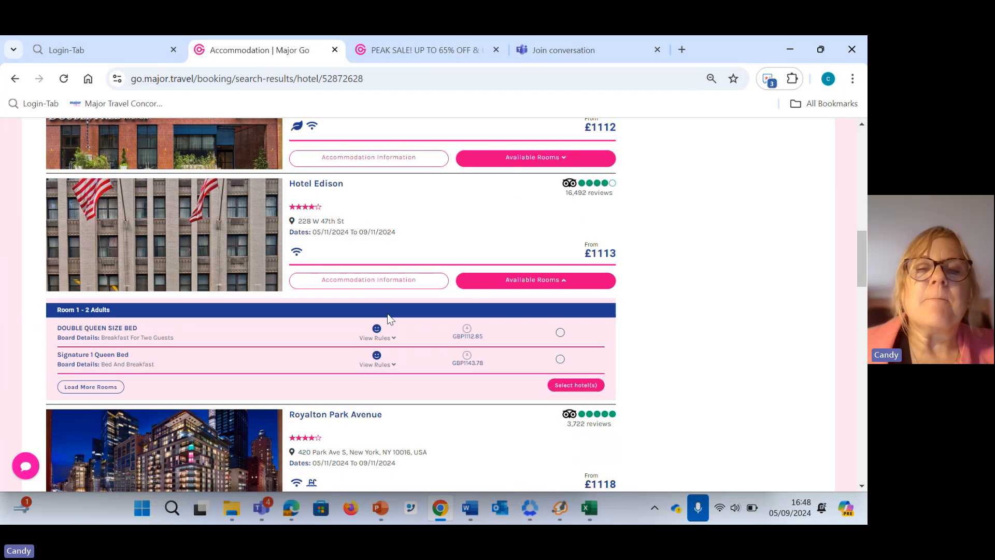
pyautogui.click(91, 387)
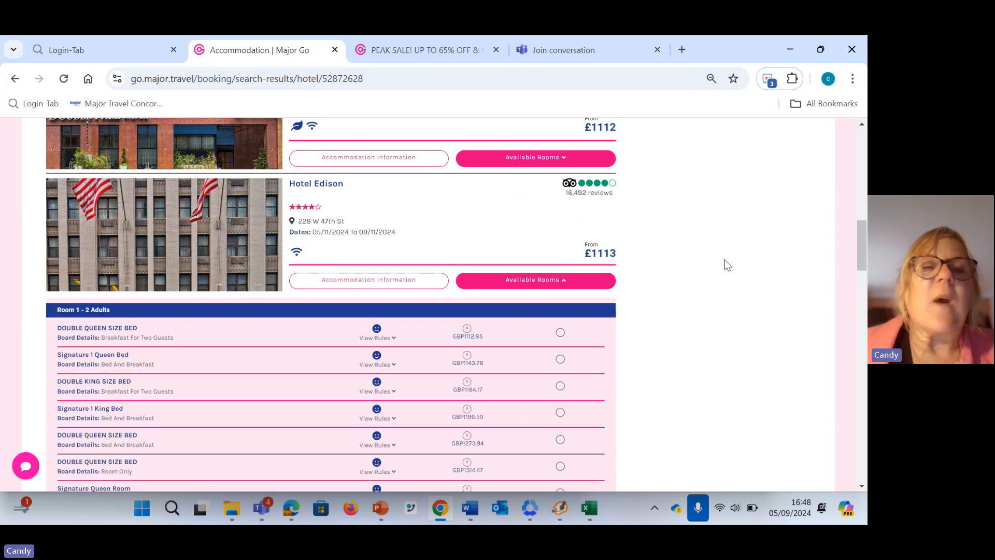
# Expand the Accommodation and Board Details result filters to inspect their options
pyautogui.scroll(10, 804, 272)
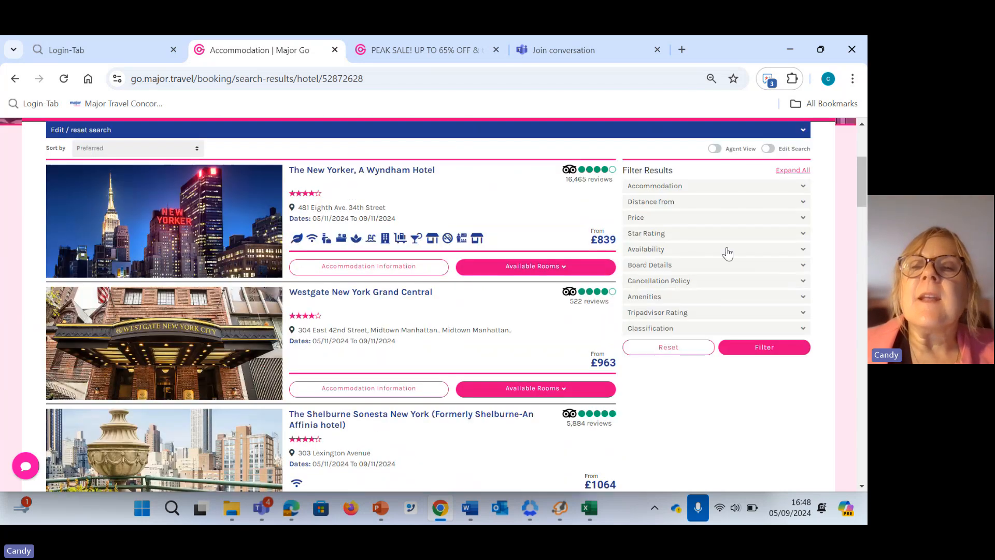
pyautogui.click(683, 187)
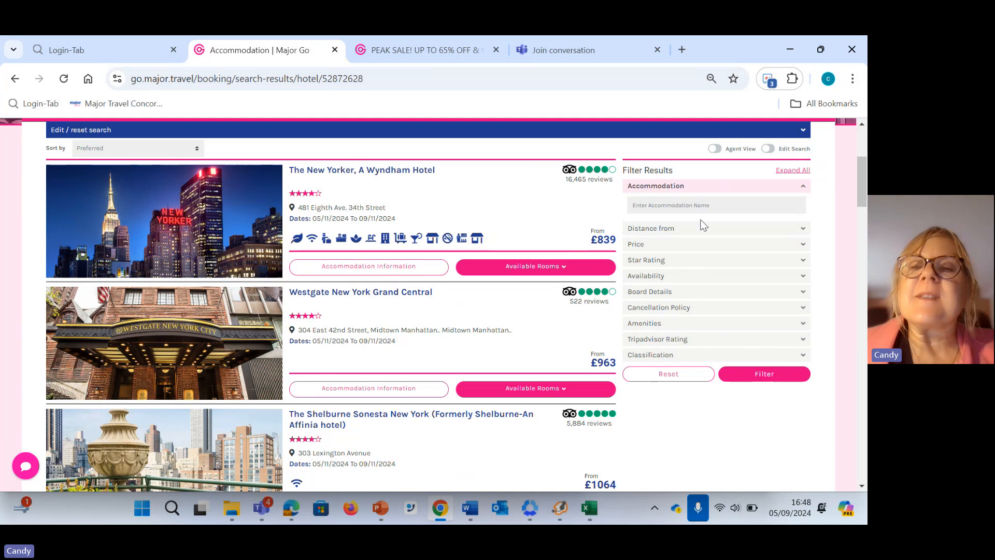
pyautogui.click(668, 295)
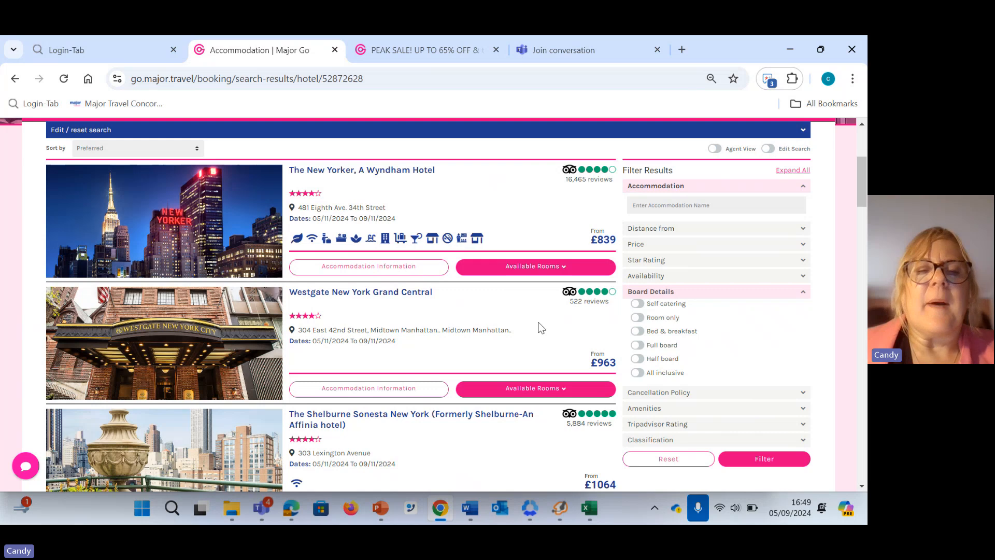
# Select Hotel Edison's Double Queen Size Bed room with Breakfast For Two Guests and add it to the itinerary
pyautogui.scroll(-8, 520, 319)
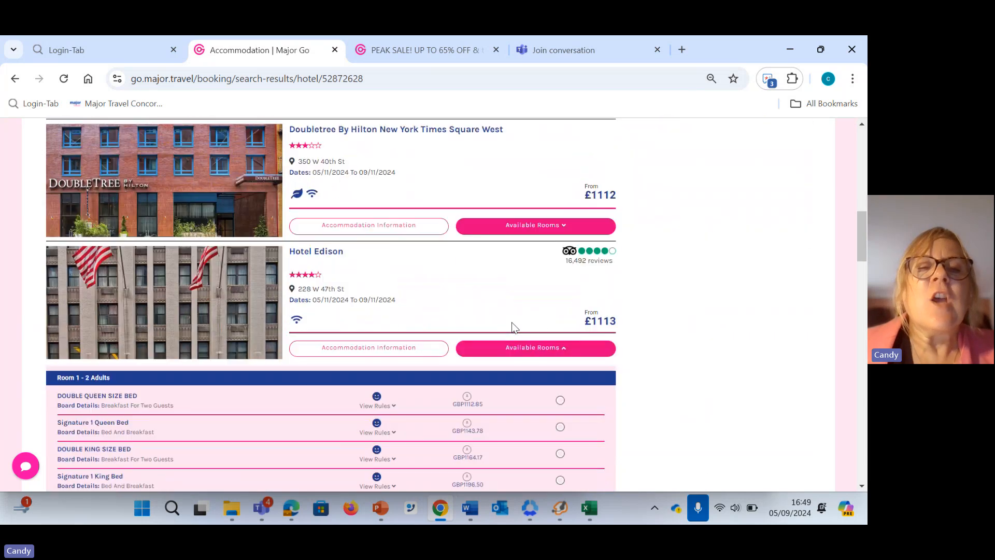
pyautogui.scroll(-2, 309, 343)
pyautogui.scroll(-1, 308, 348)
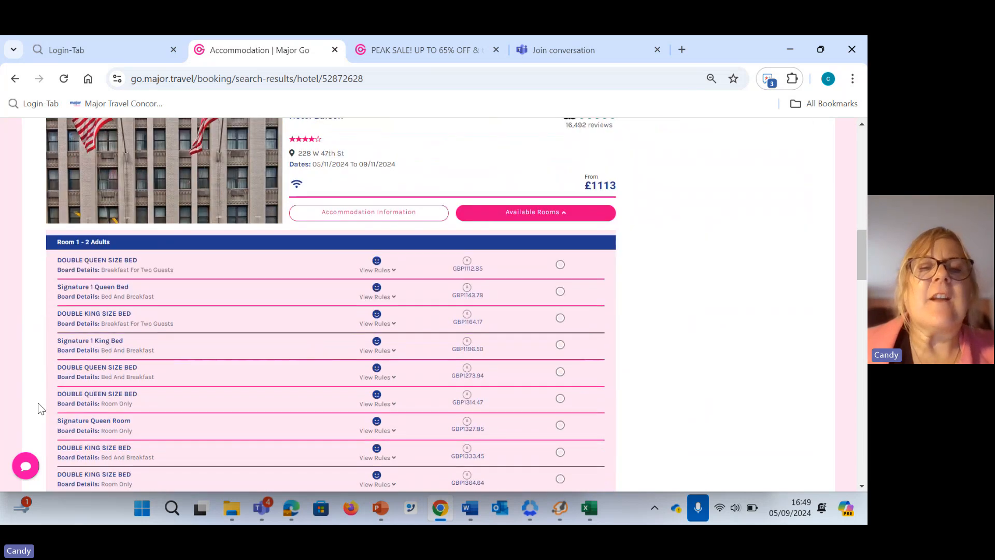
pyautogui.scroll(-1, 146, 412)
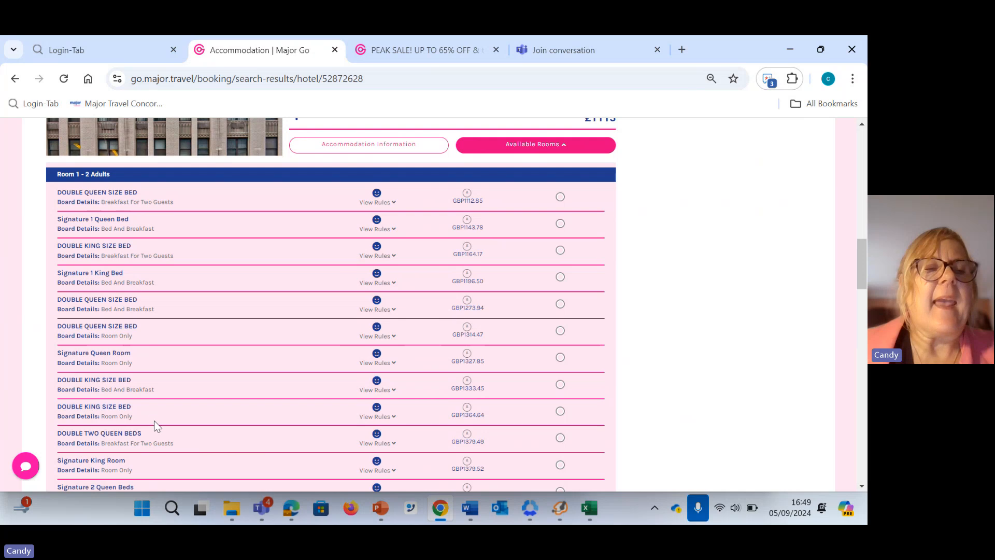
pyautogui.scroll(1, 154, 421)
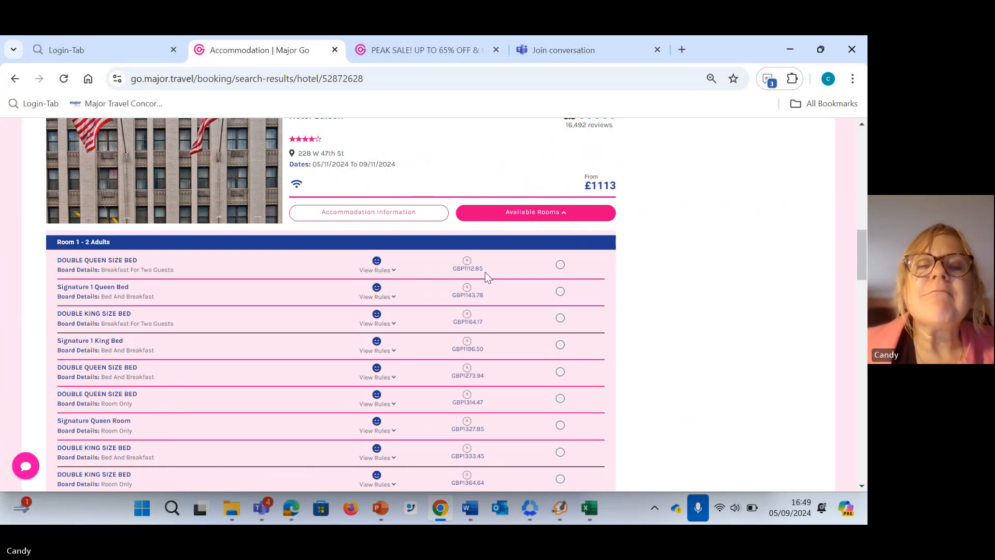
pyautogui.click(560, 265)
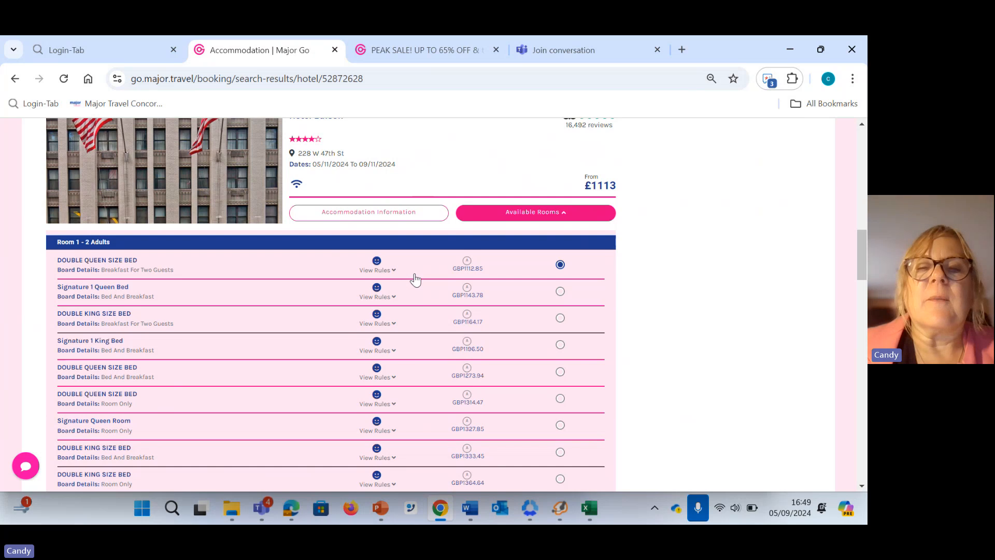
pyautogui.scroll(-5, 550, 356)
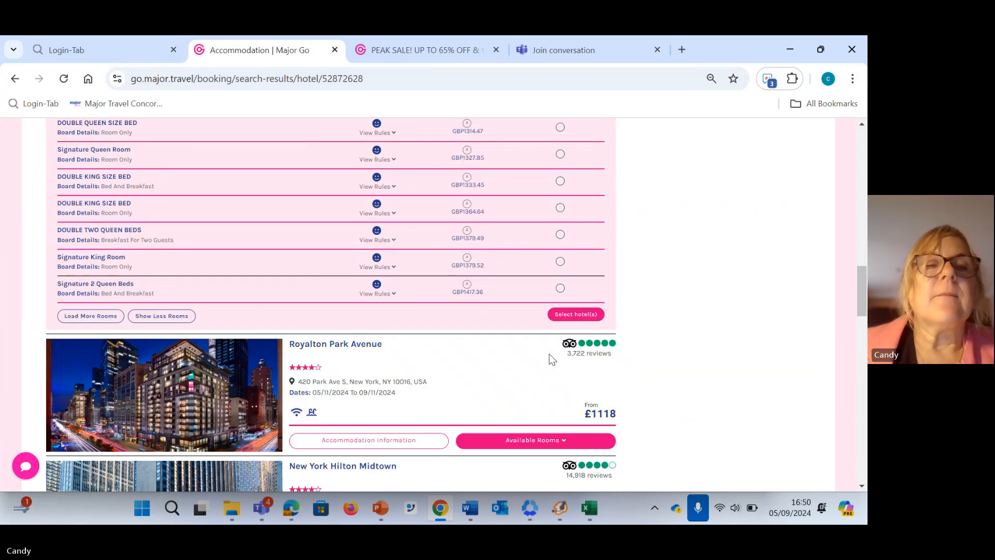
pyautogui.click(575, 314)
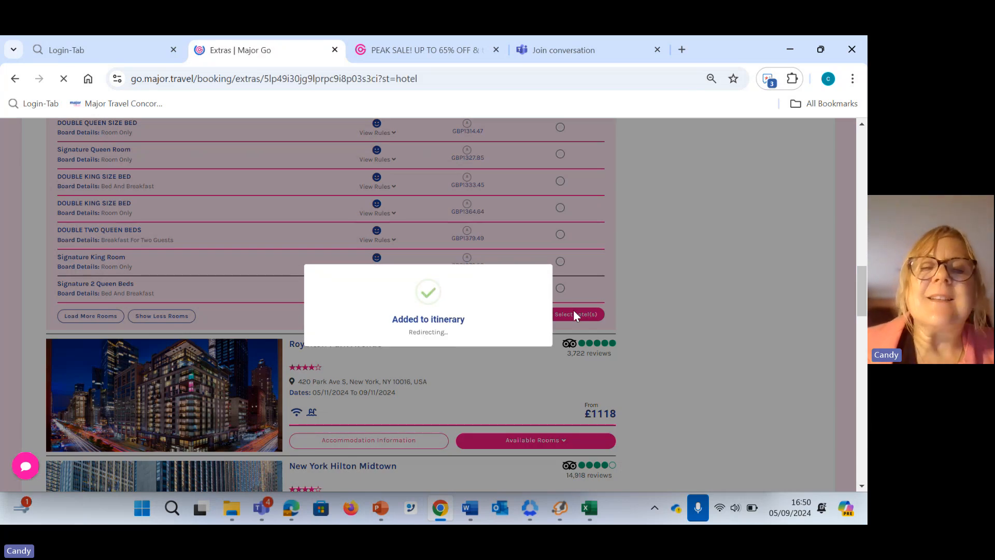
# Decline the transfer and expand all sections of the itinerary review to check the flight and accommodation details
pyautogui.scroll(-3, 559, 314)
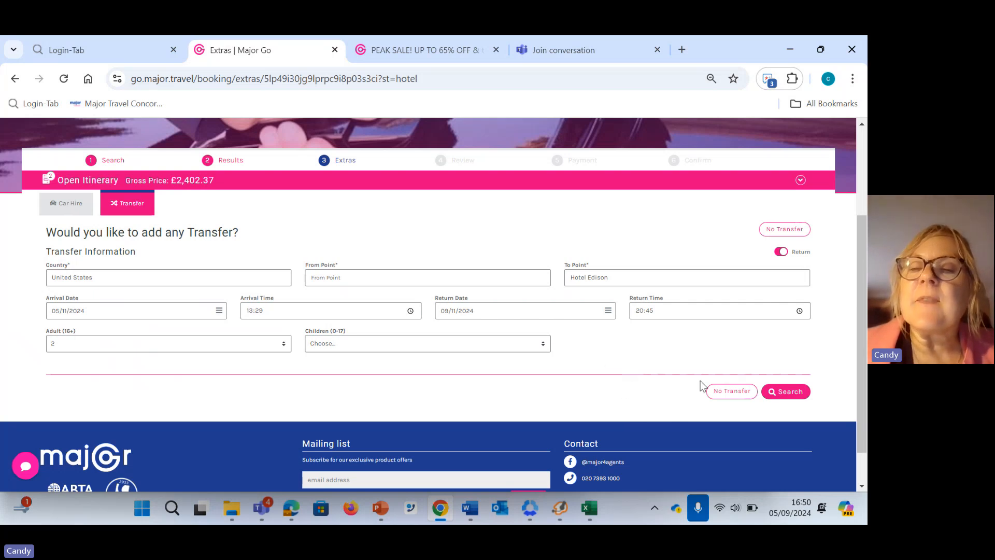
pyautogui.click(729, 391)
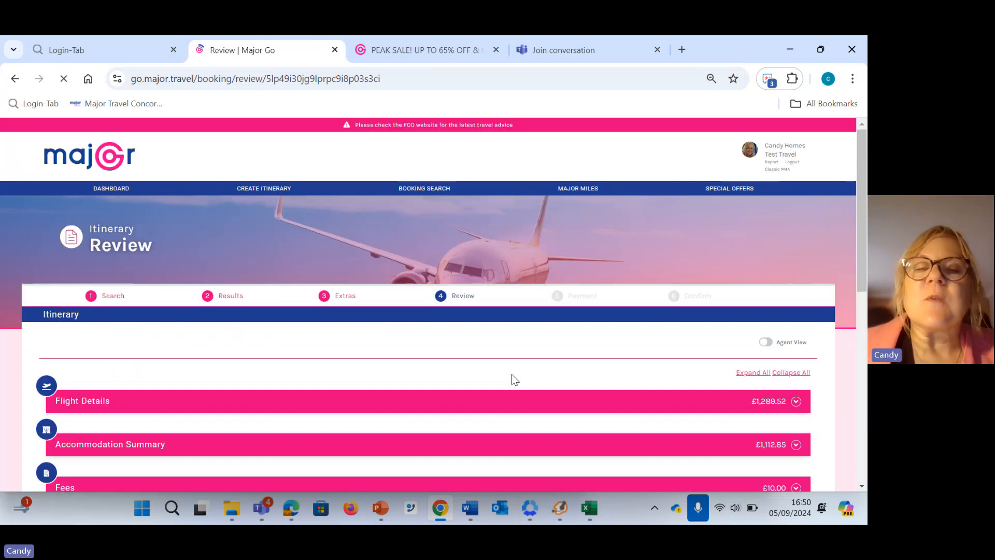
pyautogui.scroll(-4, 508, 378)
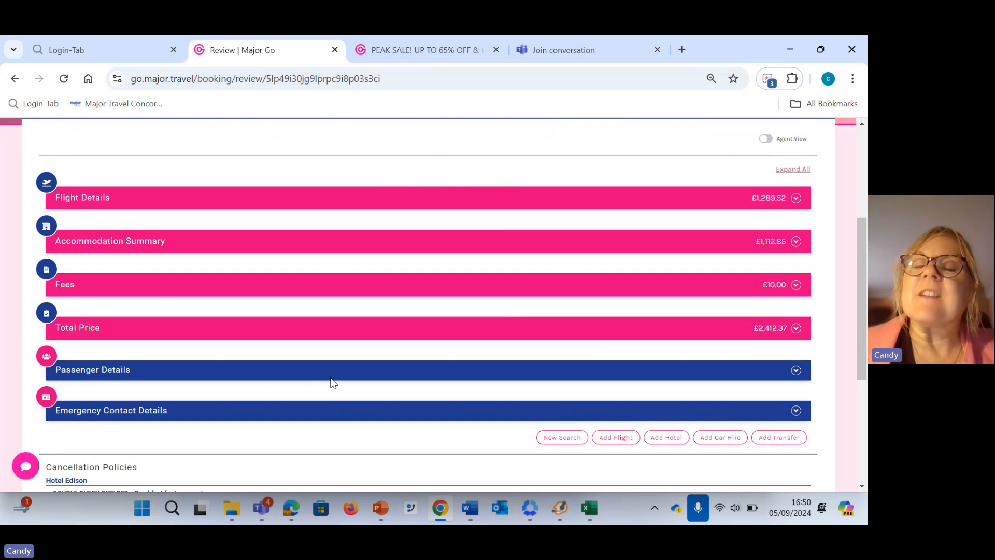
pyautogui.scroll(3, 498, 325)
pyautogui.scroll(-2, 537, 371)
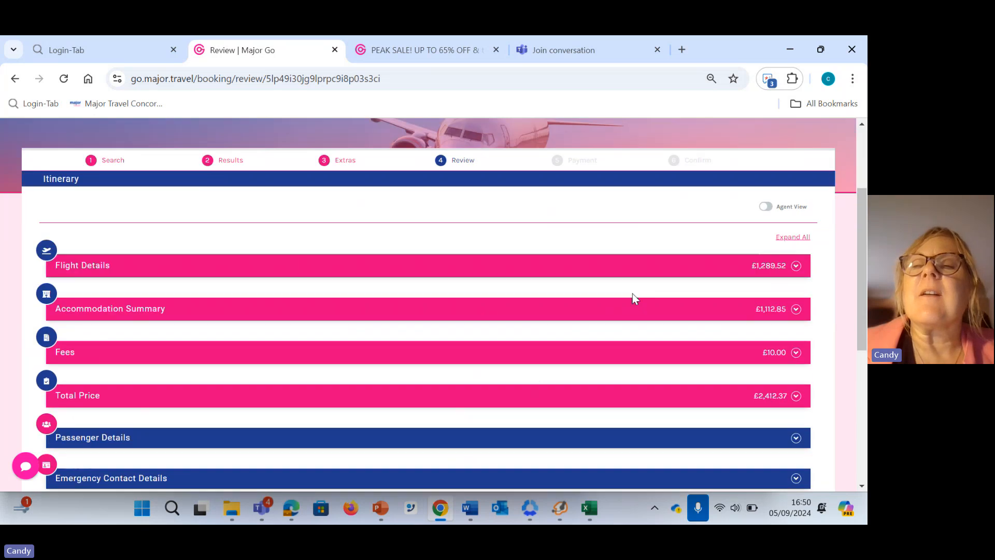
pyautogui.click(785, 241)
pyautogui.scroll(-5, 645, 356)
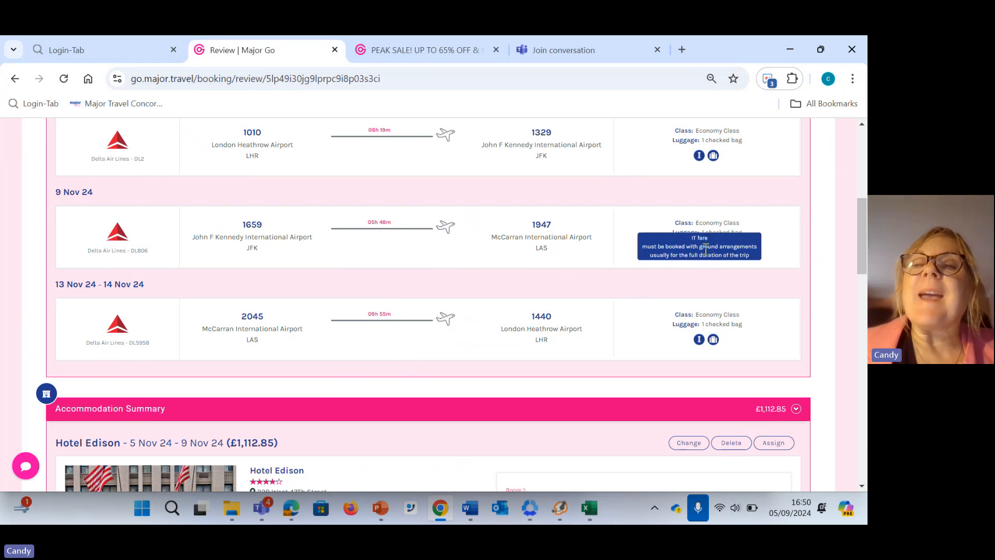
# Check the remaining flight, accommodation and price details in the itinerary review, and start adding another hotel
pyautogui.moveTo(715, 248)
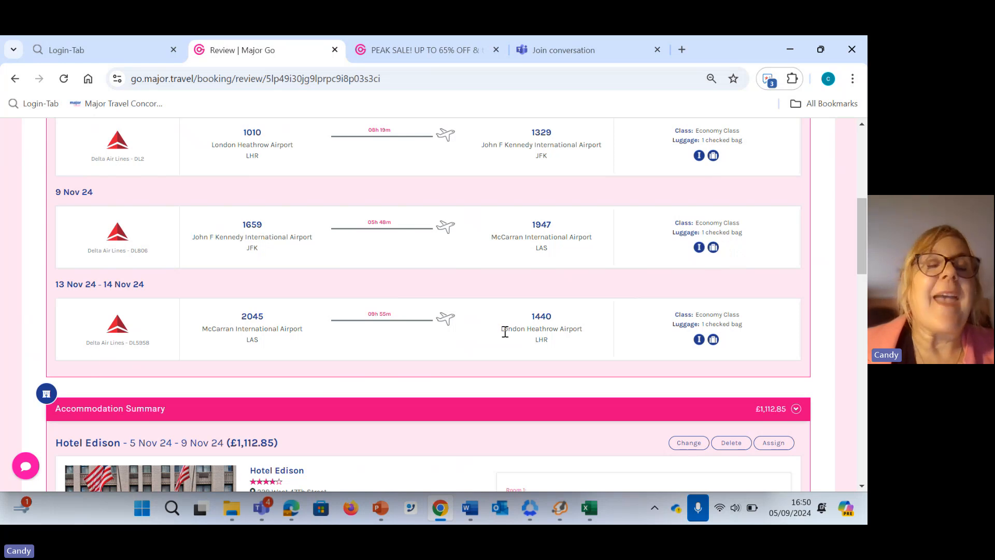
pyautogui.scroll(-5, 474, 331)
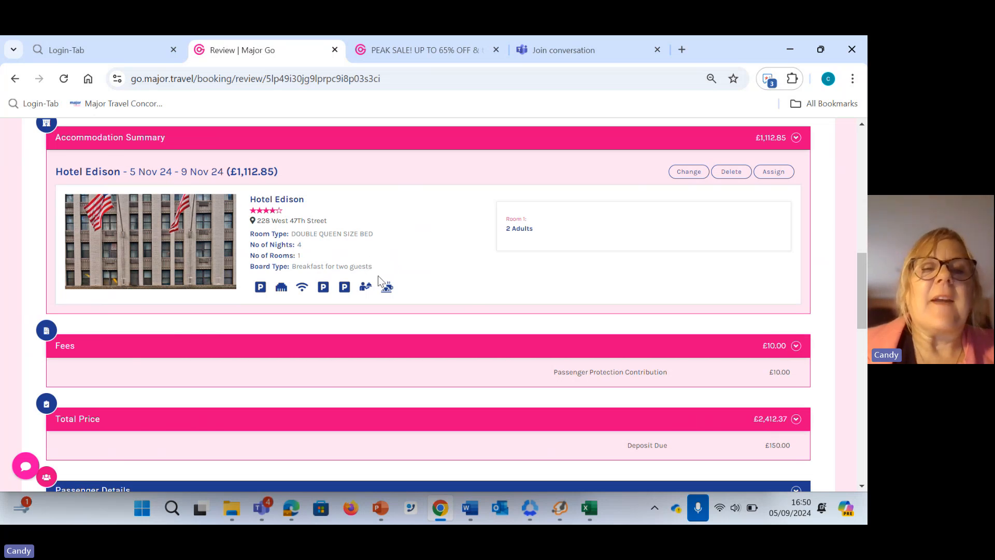
pyautogui.scroll(-10, 380, 282)
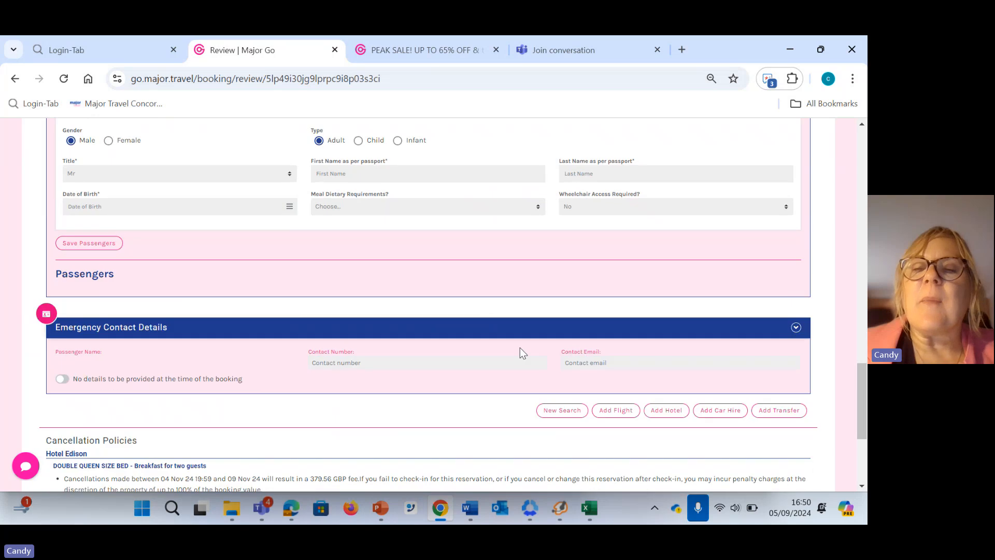
pyautogui.scroll(-1, 520, 352)
pyautogui.click(667, 342)
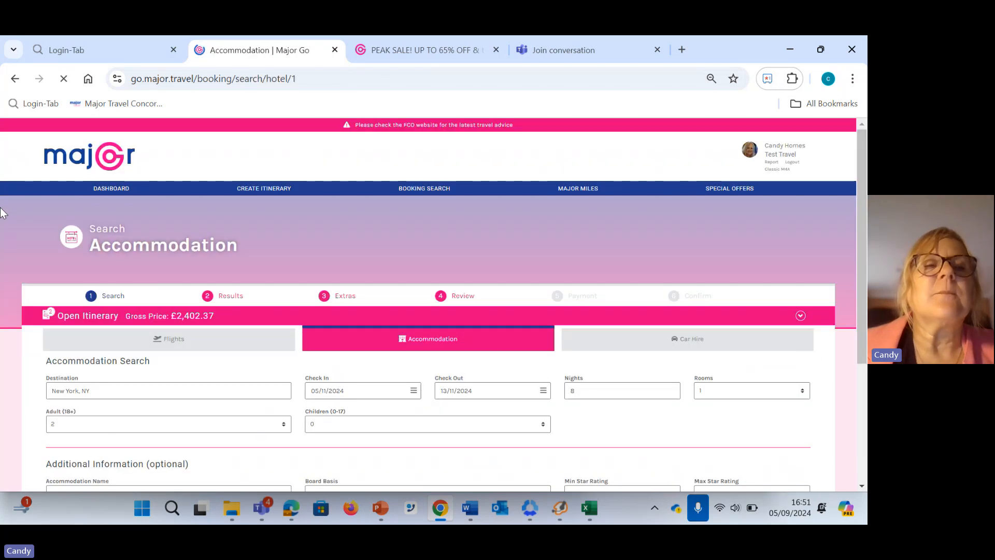
# Change the accommodation search destination to Las Vegas, NV
pyautogui.scroll(-2, 16, 247)
pyautogui.click(123, 256)
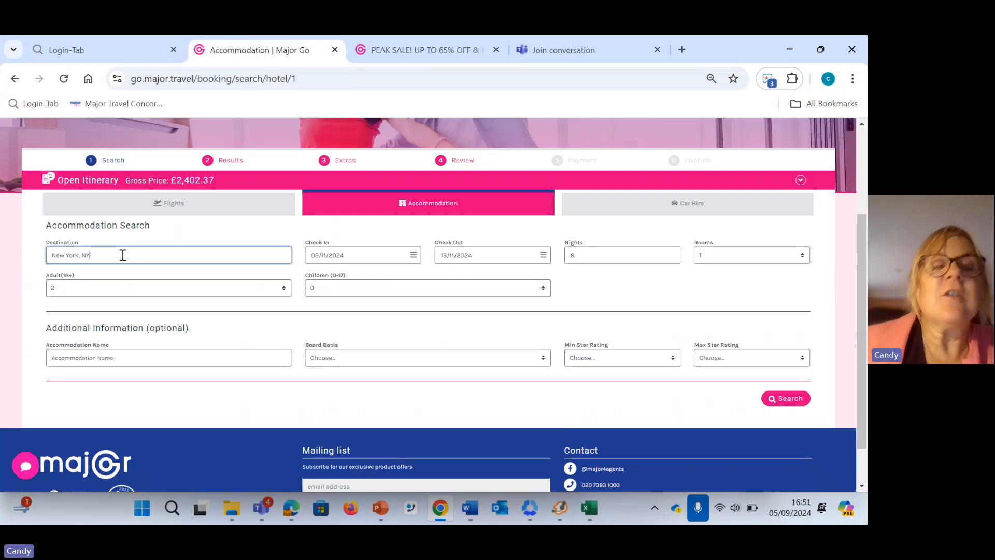
pyautogui.press('BackSpace')
pyautogui.press('BackSpace')
pyautogui.press('BackSpace')
pyautogui.press('BackSpace')
pyautogui.press('BackSpace')
pyautogui.press('BackSpace')
pyautogui.press('BackSpace')
pyautogui.press('BackSpace')
pyautogui.press('BackSpace')
pyautogui.press('BackSpace')
pyautogui.press('BackSpace')
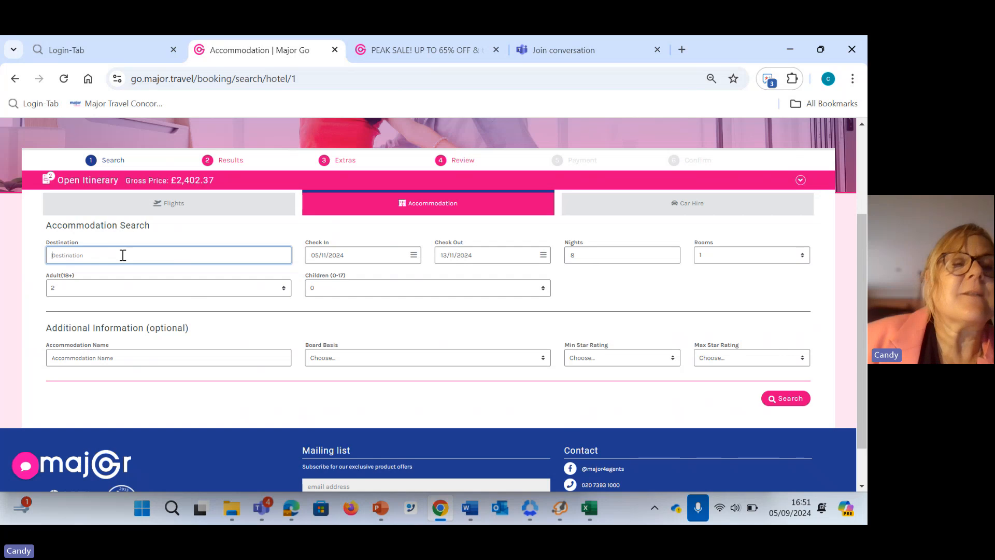
pyautogui.write('las')
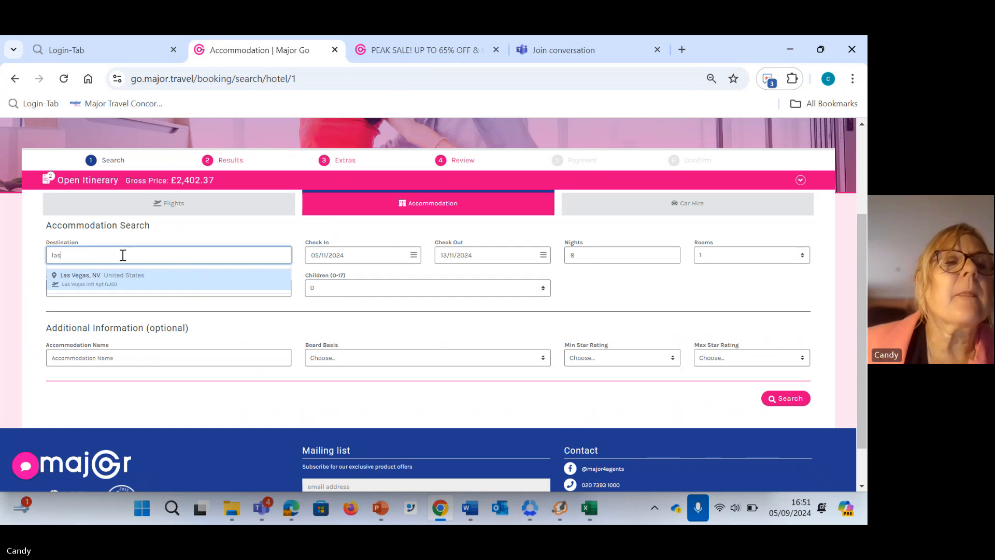
pyautogui.click(129, 284)
# Set check-in to 09/11/2024 with 4 nights, keeping check-out on 13/11/2024, and run the accommodation search
pyautogui.click(367, 255)
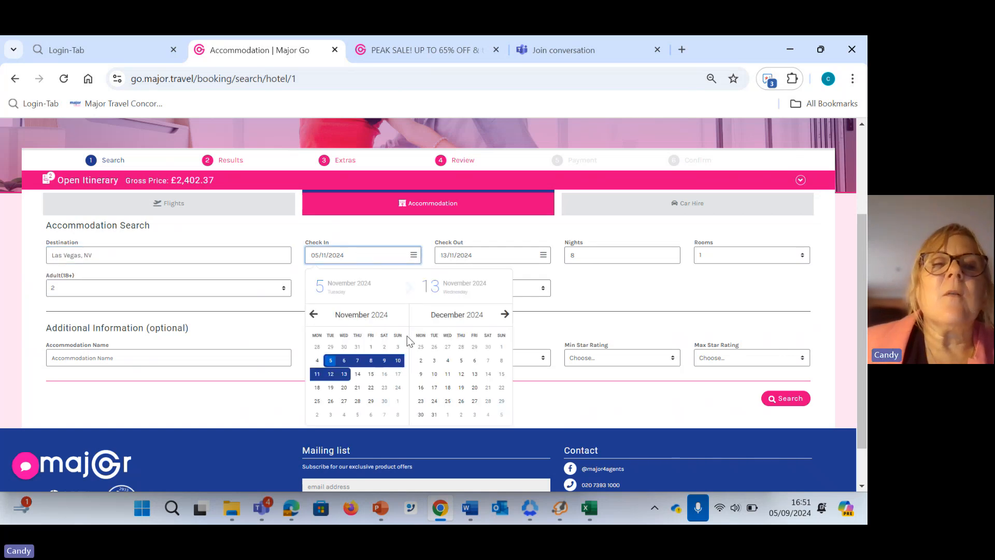
pyautogui.click(384, 364)
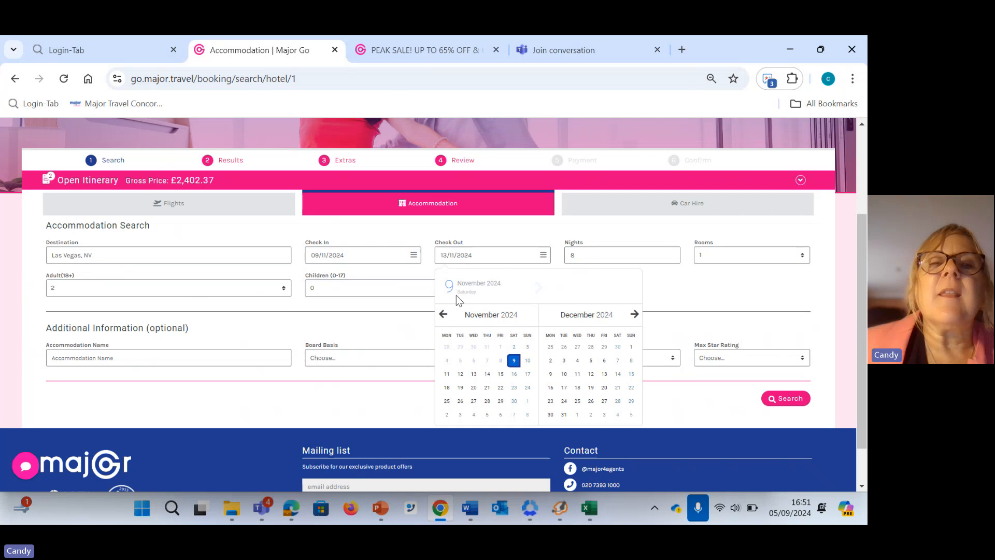
pyautogui.click(596, 258)
pyautogui.press('BackSpace')
pyautogui.write('4')
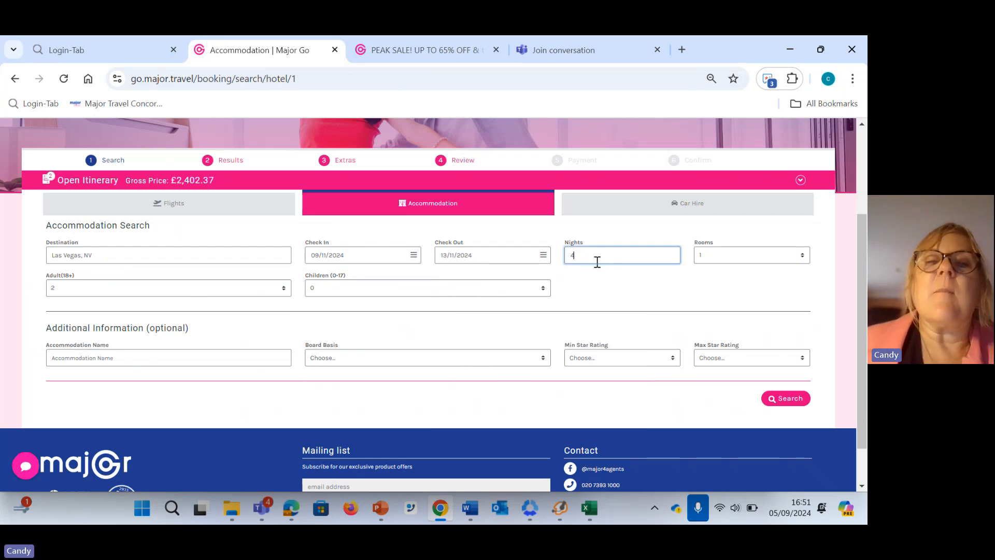
pyautogui.click(611, 301)
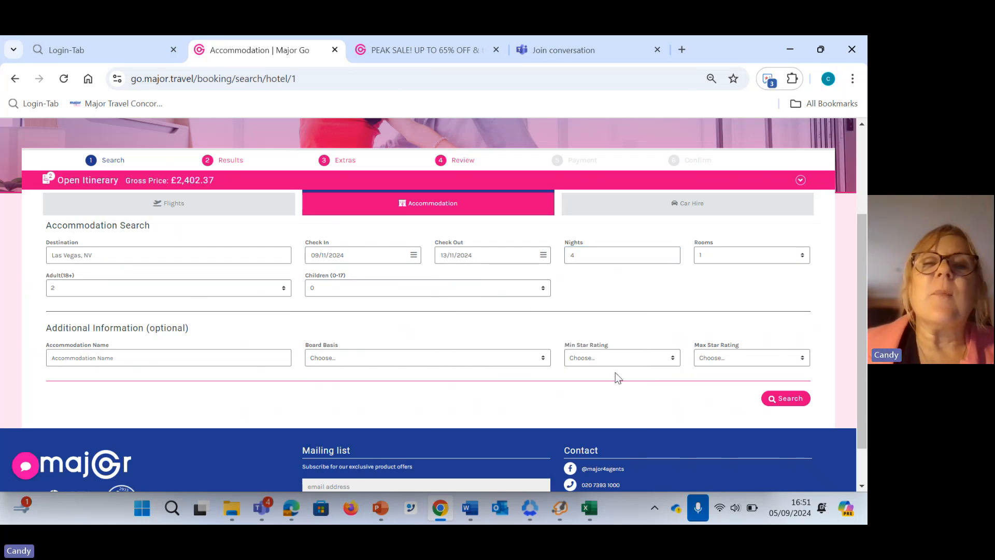
pyautogui.click(785, 399)
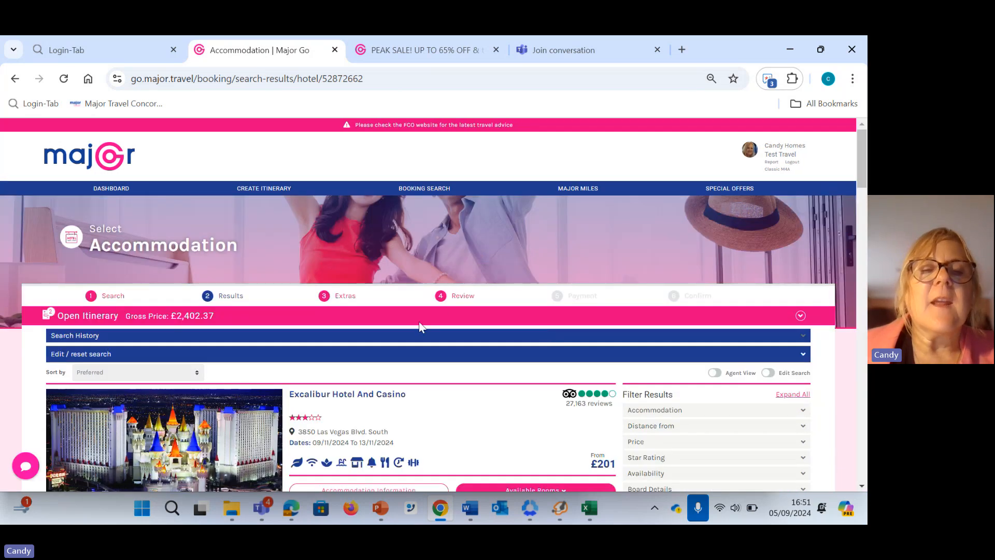
# Browse the Las Vegas hotel results and filter them by the accommodation name "venetian"
pyautogui.scroll(-4, 419, 327)
pyautogui.scroll(-6, 419, 329)
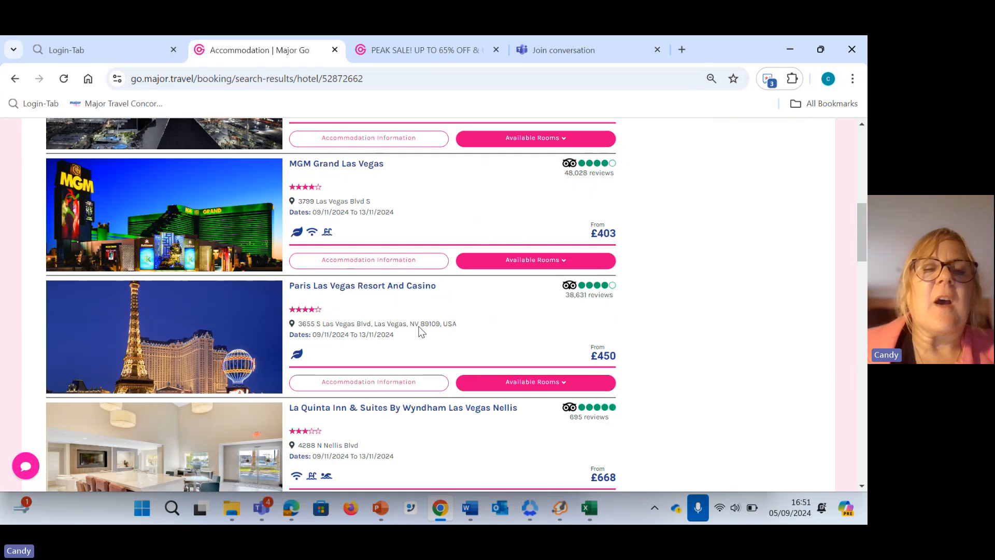
pyautogui.scroll(-3, 422, 332)
pyautogui.scroll(4, 421, 331)
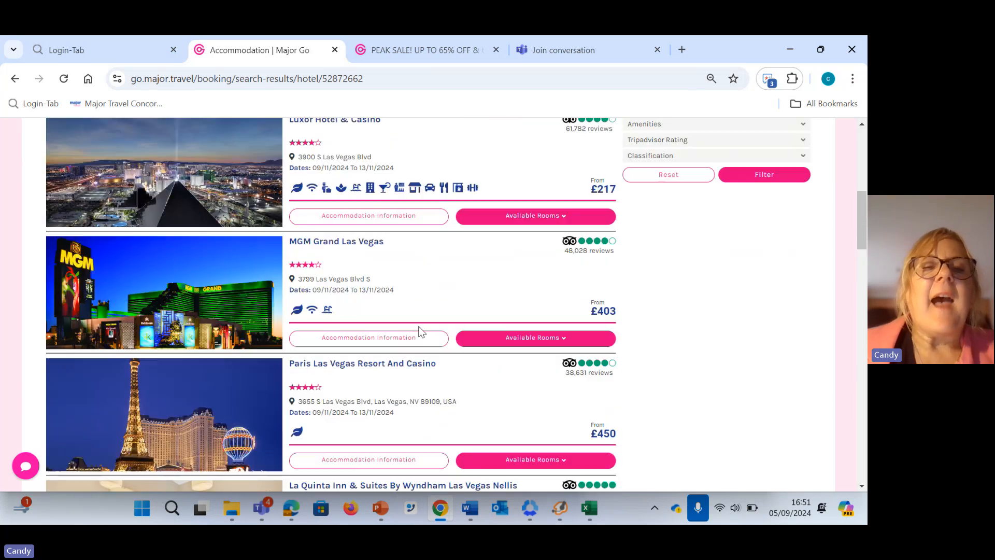
pyautogui.scroll(5, 422, 331)
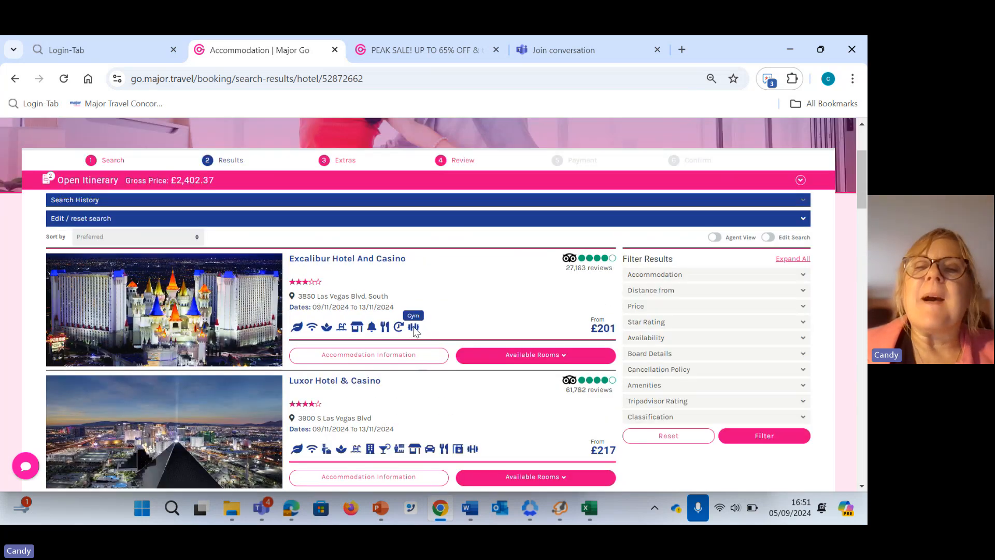
pyautogui.click(680, 275)
pyautogui.click(677, 293)
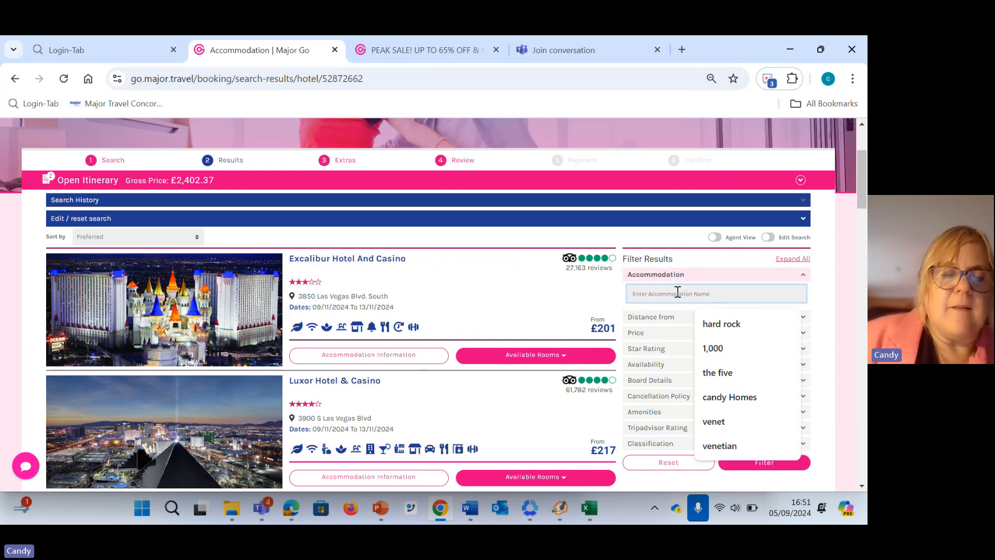
pyautogui.write('vw')
pyautogui.press('BackSpace')
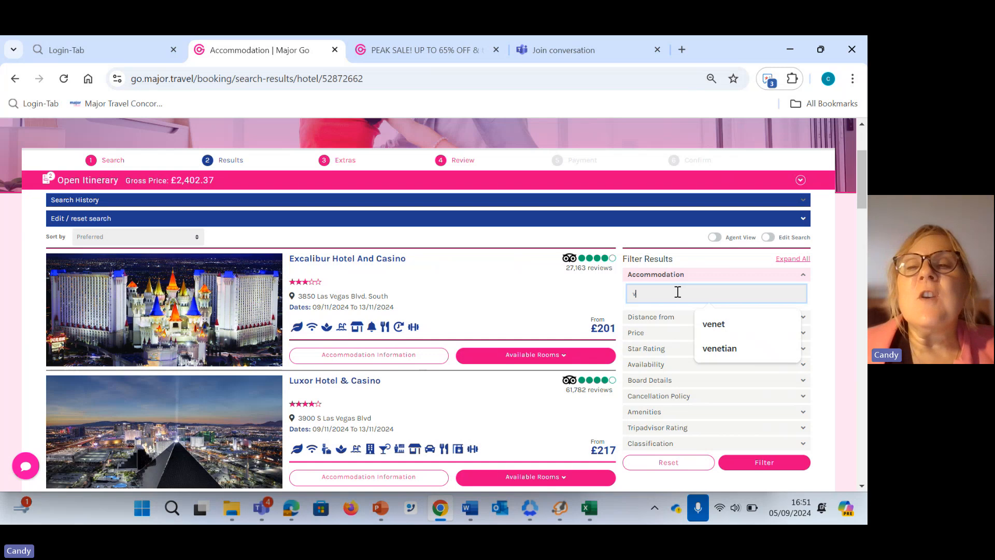
pyautogui.click(719, 350)
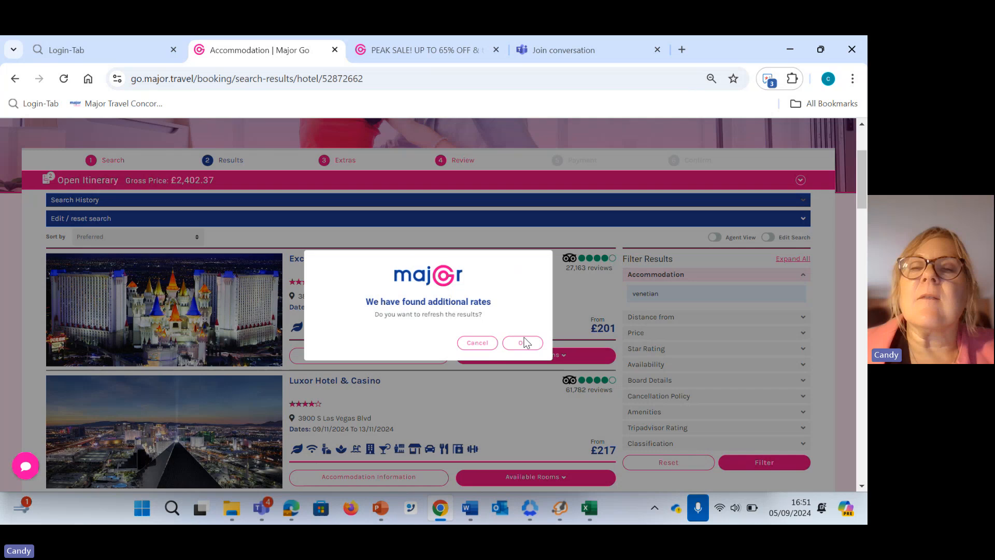
pyautogui.click(522, 342)
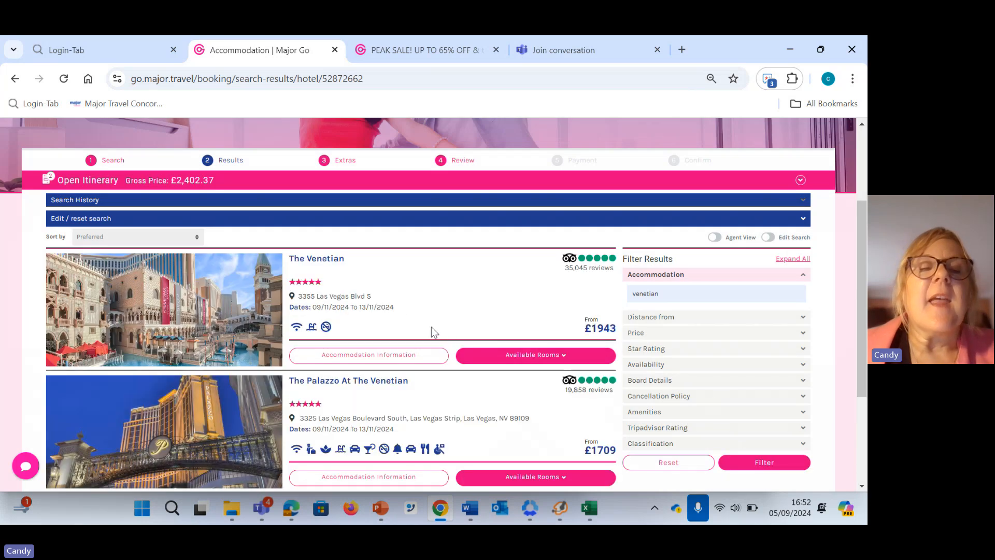
# List the available rooms at The Venetian and load more room options
pyautogui.scroll(-1, 392, 308)
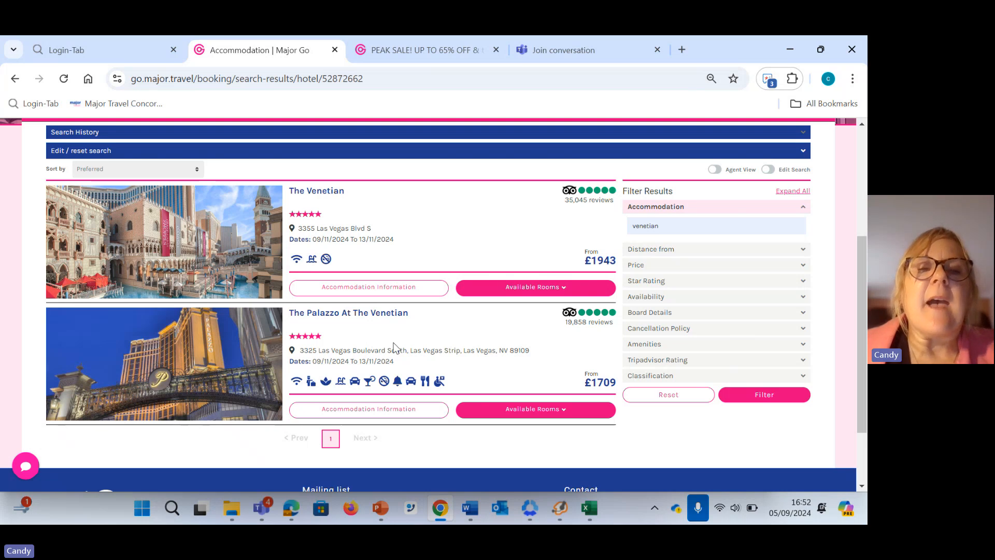
pyautogui.click(539, 289)
pyautogui.scroll(-3, 280, 335)
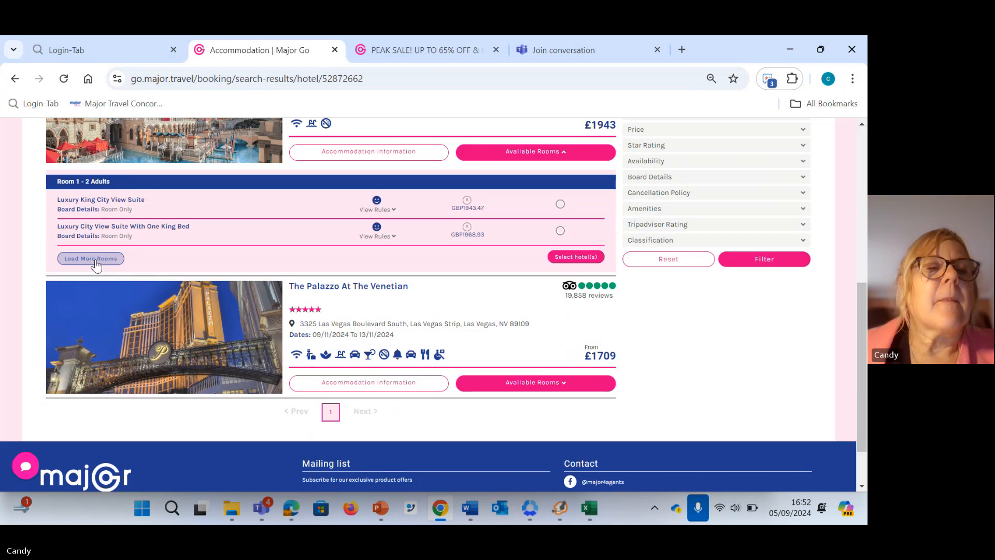
pyautogui.click(91, 259)
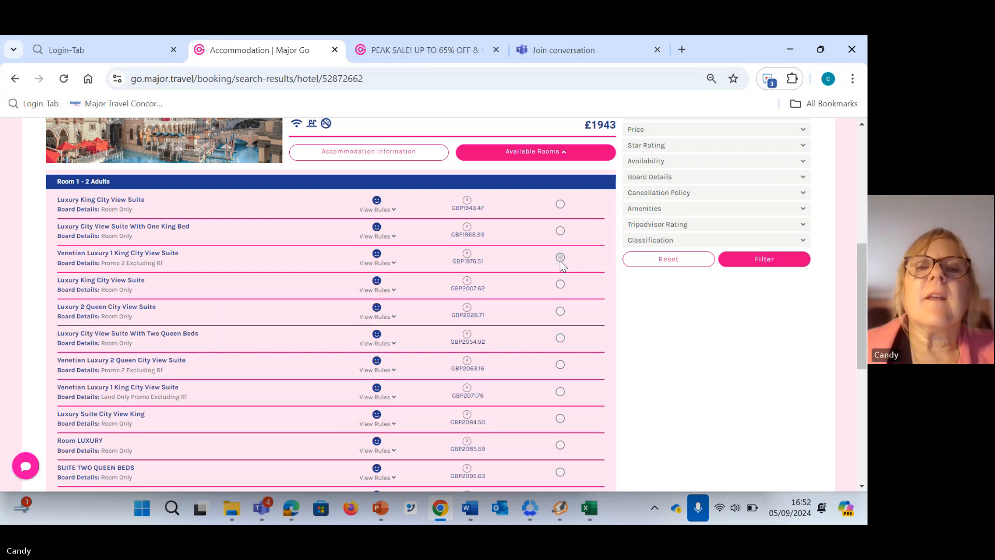
# Select The Venetian's Venetian Luxury 1 King City View Suite with Promo 2 Excluding Rf and add it to the itinerary
pyautogui.click(560, 258)
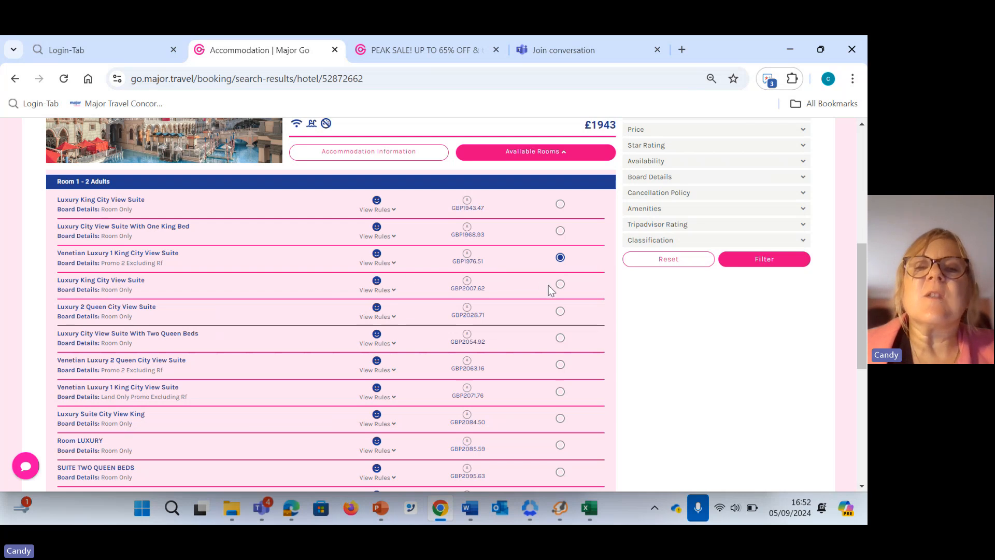
pyautogui.scroll(-3, 548, 288)
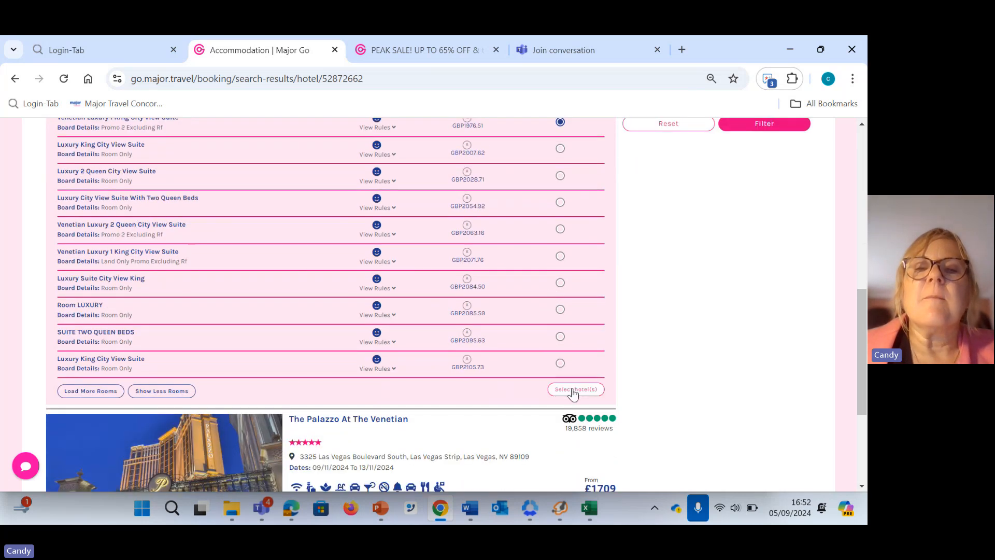
pyautogui.click(573, 392)
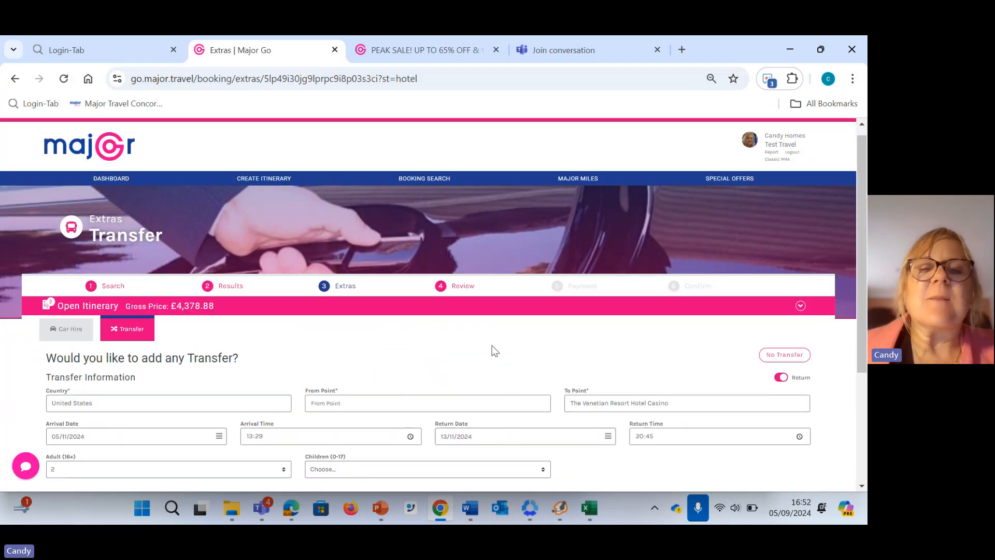
# Skip the Venetian transfer and expand all itinerary review sections to check the accommodation, fees, total price and deposit
pyautogui.scroll(-3, 493, 347)
pyautogui.click(728, 393)
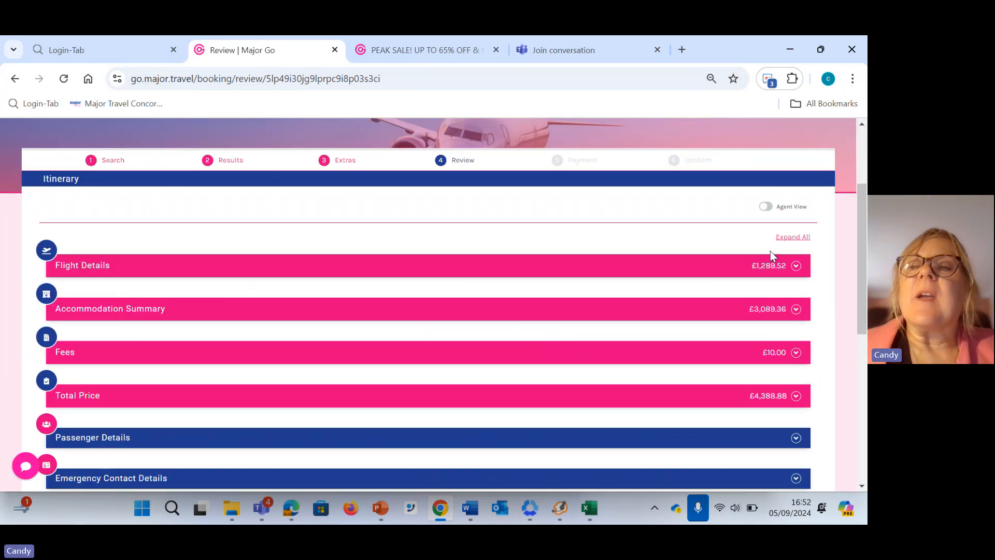
pyautogui.click(793, 237)
pyautogui.scroll(-3, 498, 275)
pyautogui.scroll(-9, 484, 286)
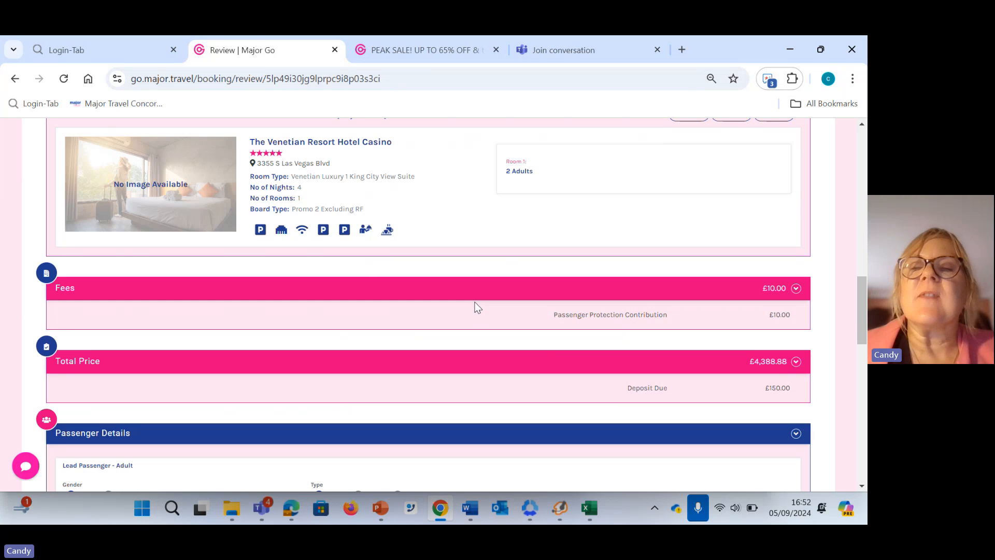
pyautogui.scroll(-1, 614, 273)
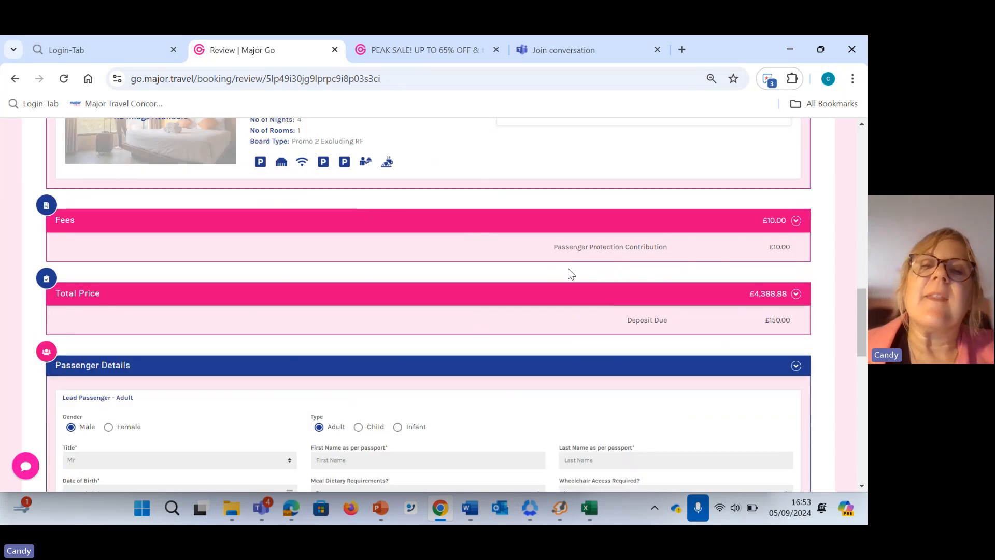
pyautogui.scroll(-2, 537, 278)
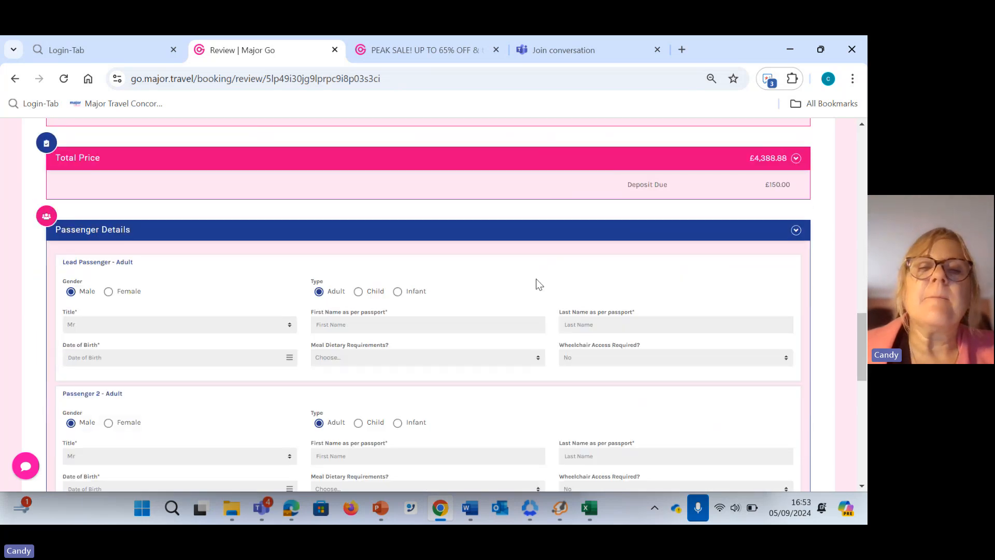
# Turn on Agent View for the itinerary review and examine the commission section and the passenger details form
pyautogui.scroll(7, 674, 266)
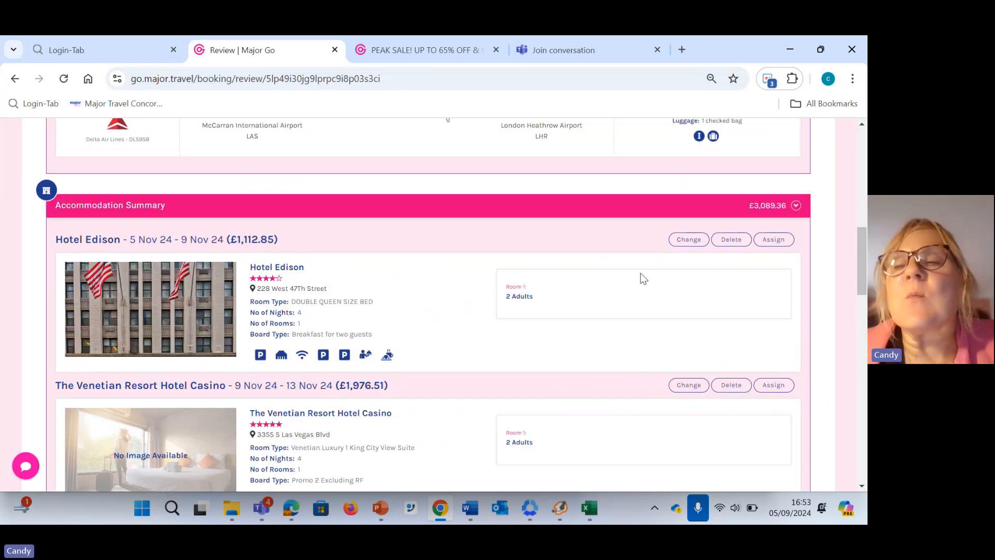
pyautogui.scroll(8, 655, 272)
pyautogui.scroll(1, 652, 273)
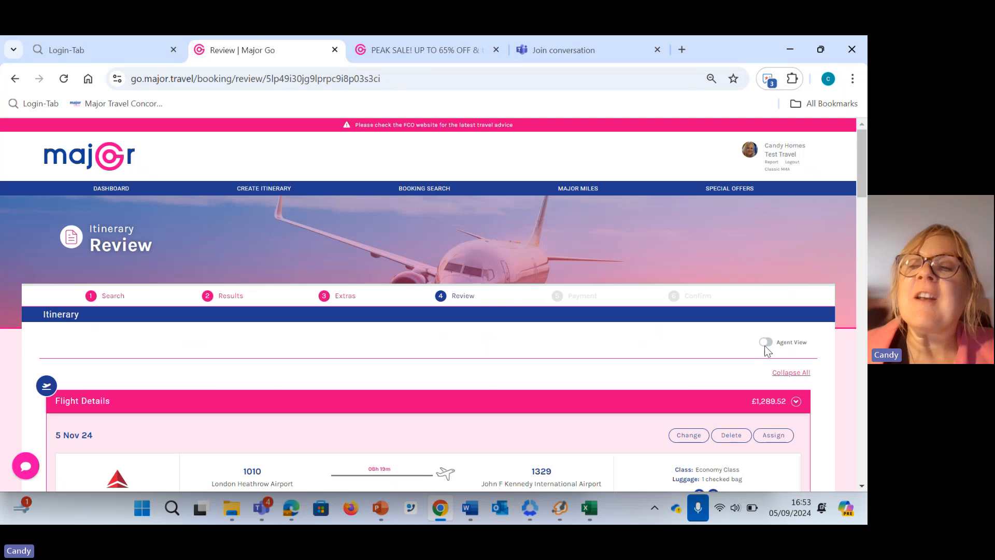
pyautogui.click(766, 343)
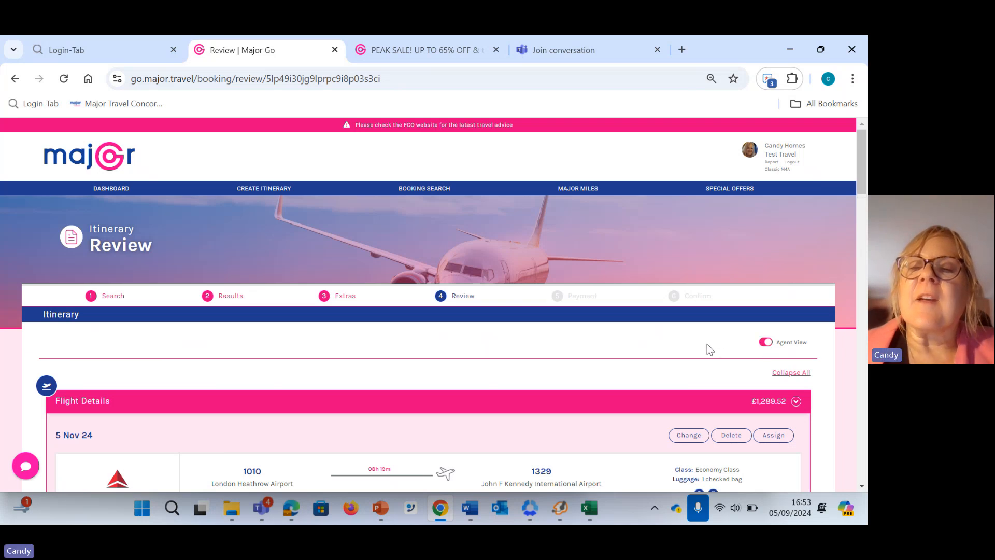
pyautogui.scroll(-1, 708, 344)
pyautogui.scroll(-15, 708, 338)
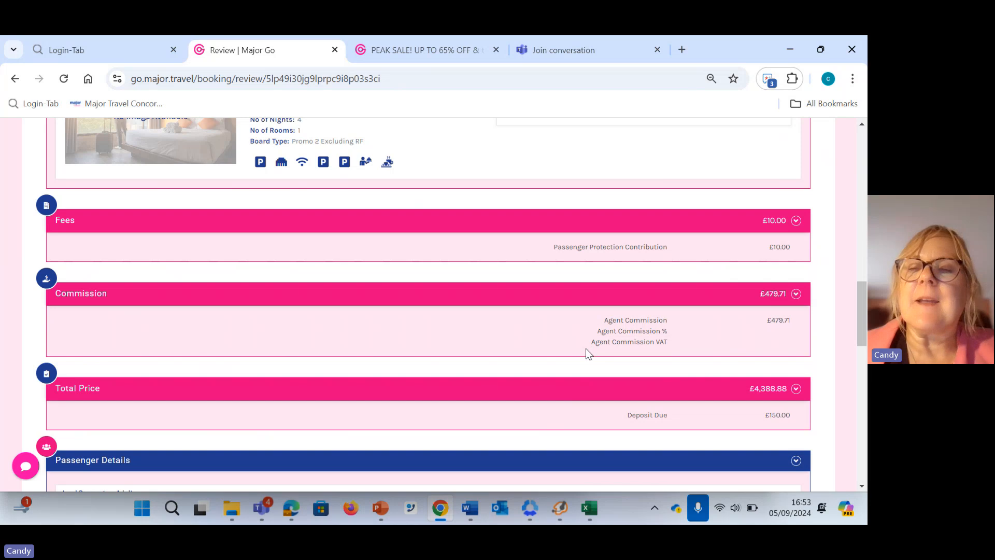
pyautogui.scroll(-4, 586, 350)
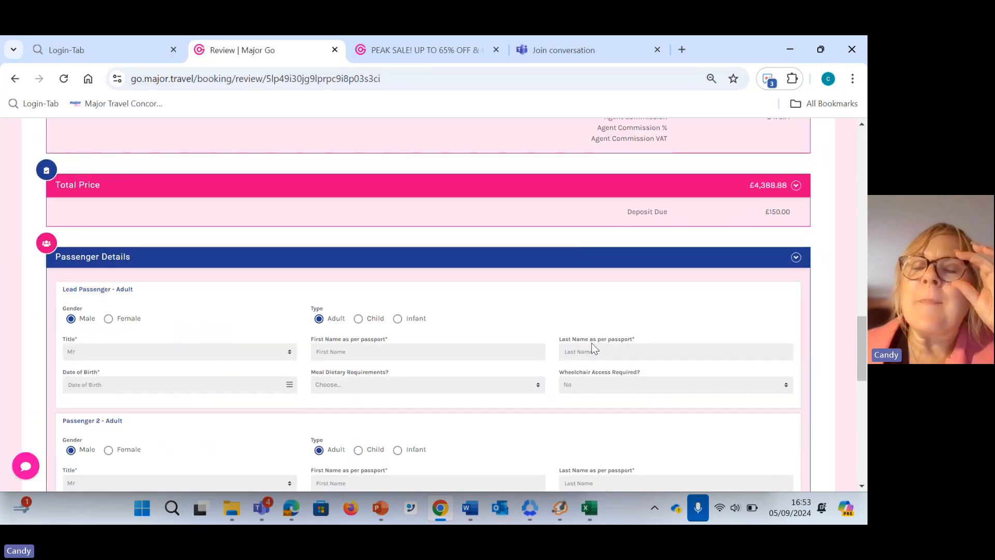
pyautogui.scroll(-5, 593, 349)
pyautogui.scroll(2, 589, 343)
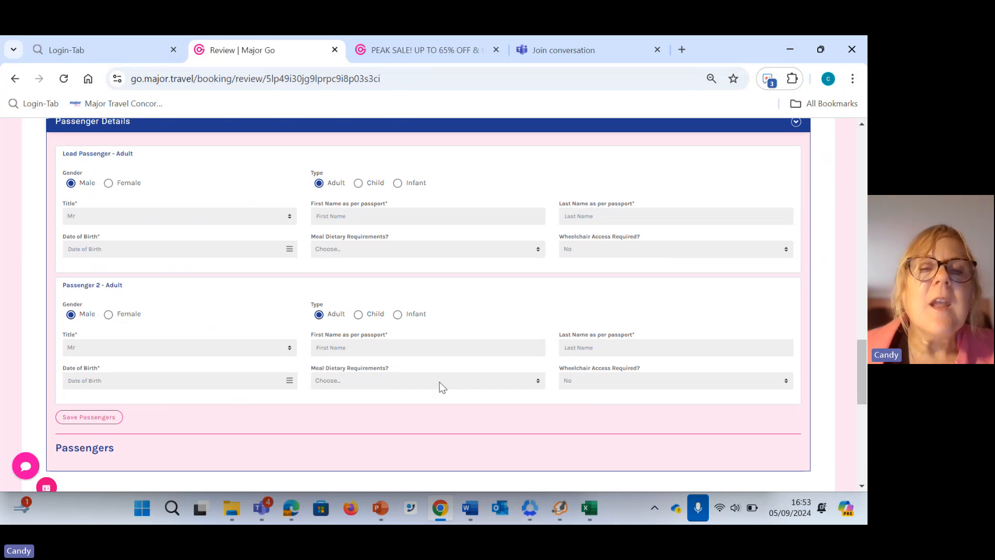
# Check the emergency contact and cancellation policy sections, confirm that all details are correct and save the itinerary
pyautogui.scroll(-1, 435, 383)
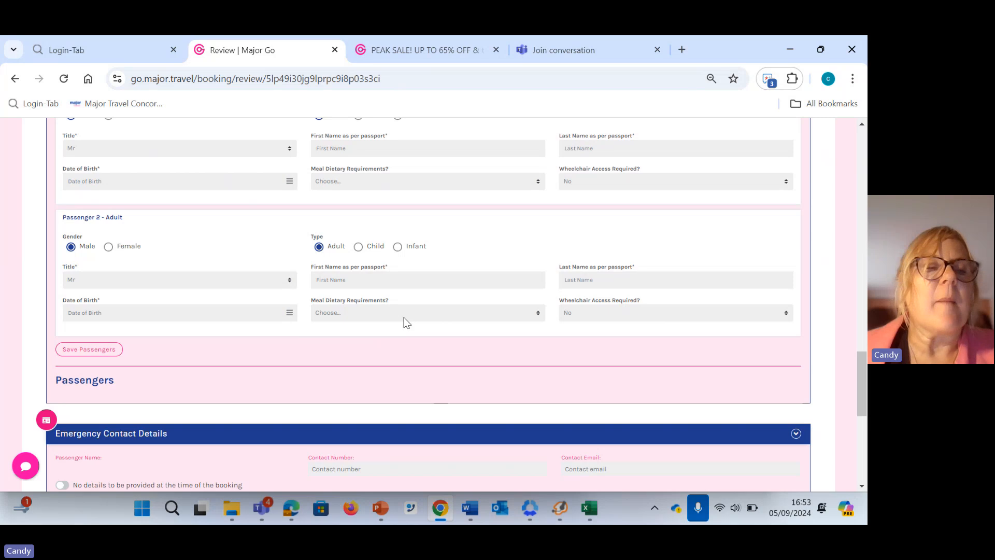
pyautogui.scroll(-3, 394, 368)
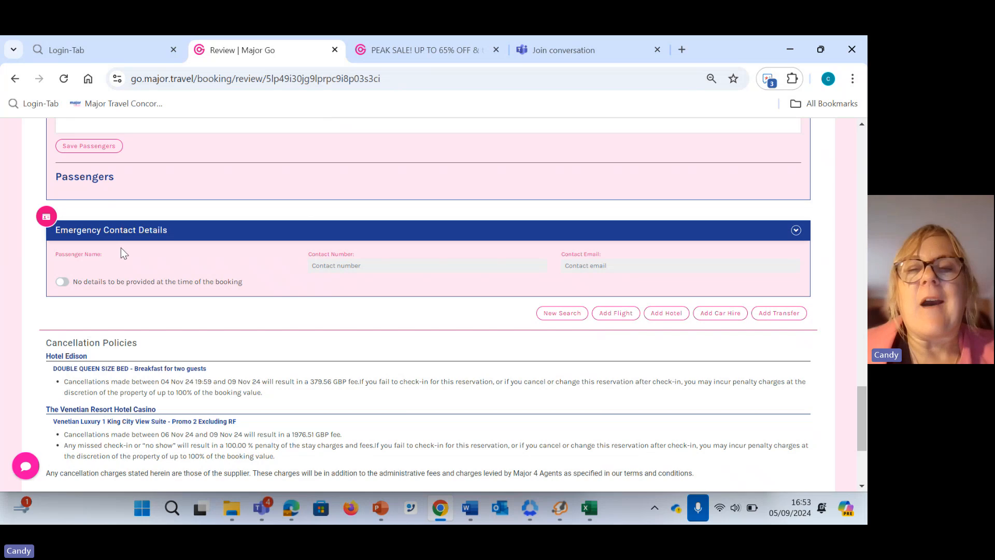
pyautogui.scroll(-1, 257, 303)
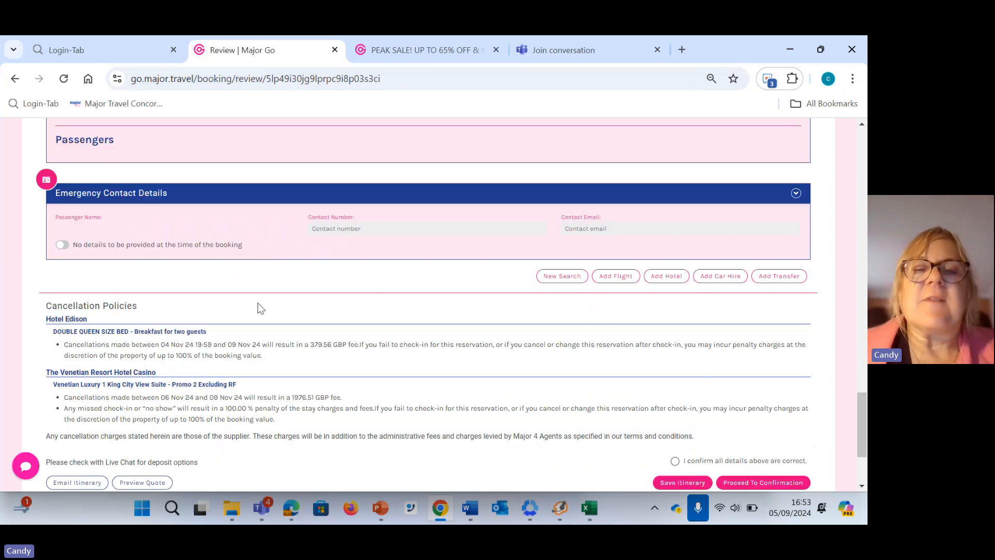
pyautogui.scroll(-1, 260, 310)
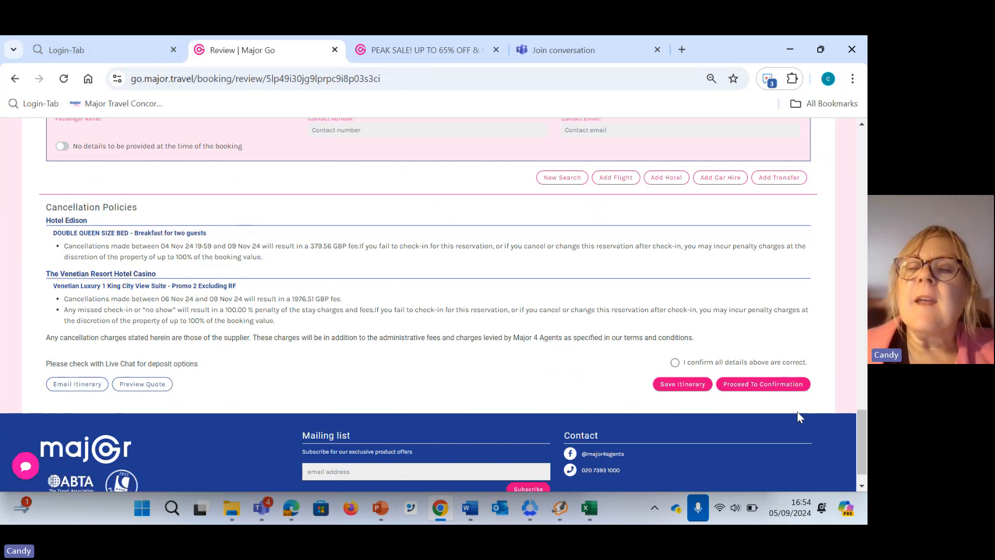
pyautogui.click(675, 362)
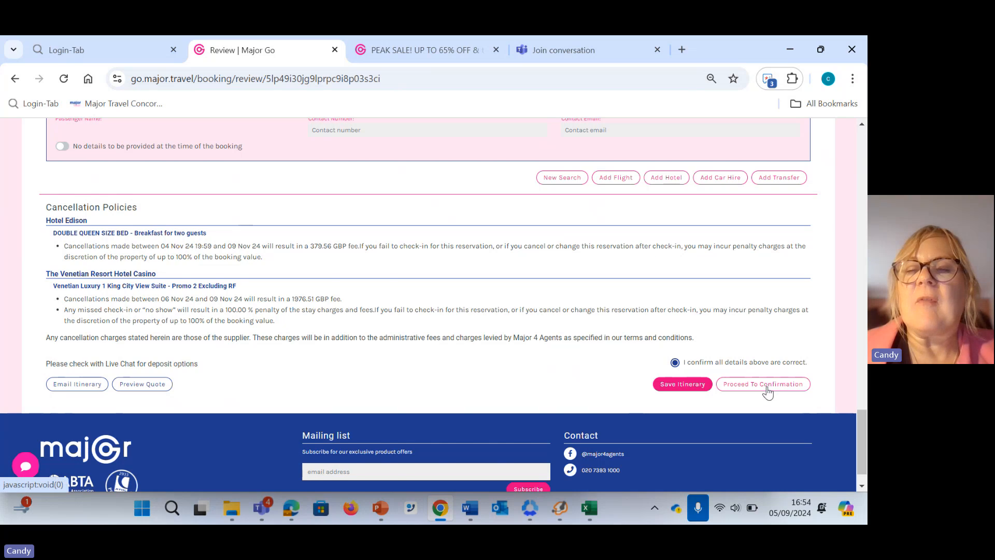
pyautogui.click(683, 384)
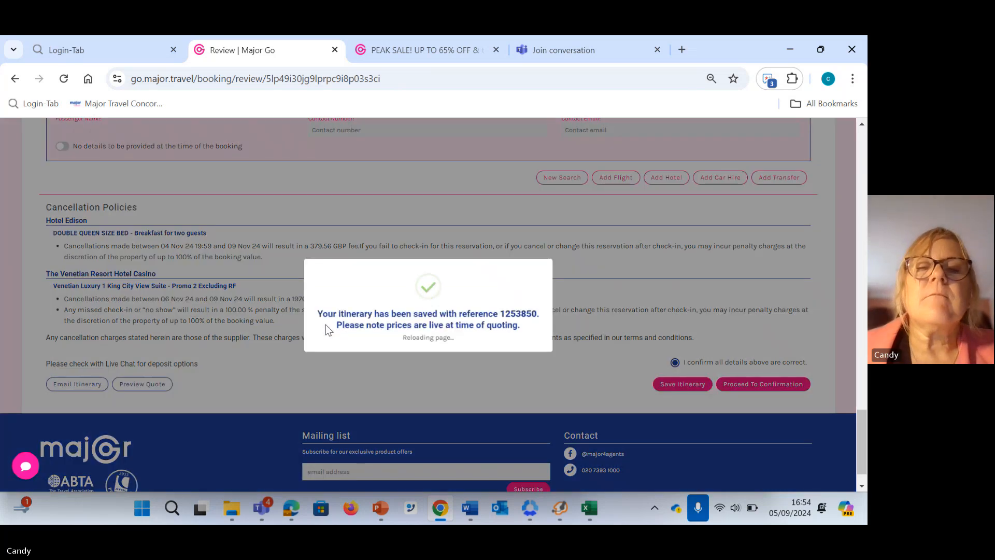
# Copy the saved itinerary's reference number from the review page heading
pyautogui.moveTo(538, 317); pyautogui.dragTo(503, 317)
pyautogui.rightClick(506, 317)
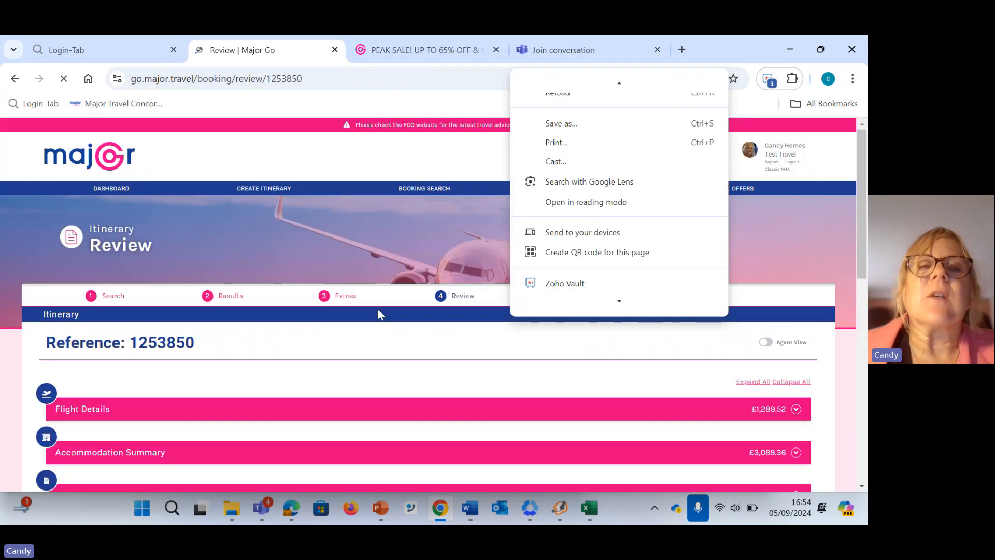
pyautogui.moveTo(196, 344); pyautogui.dragTo(130, 343)
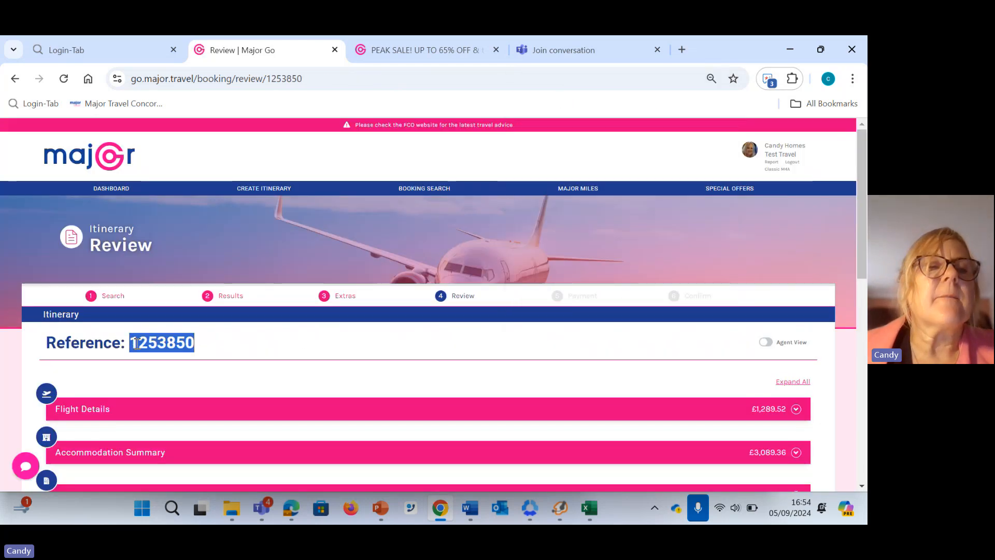
pyautogui.rightClick(161, 344)
pyautogui.click(208, 176)
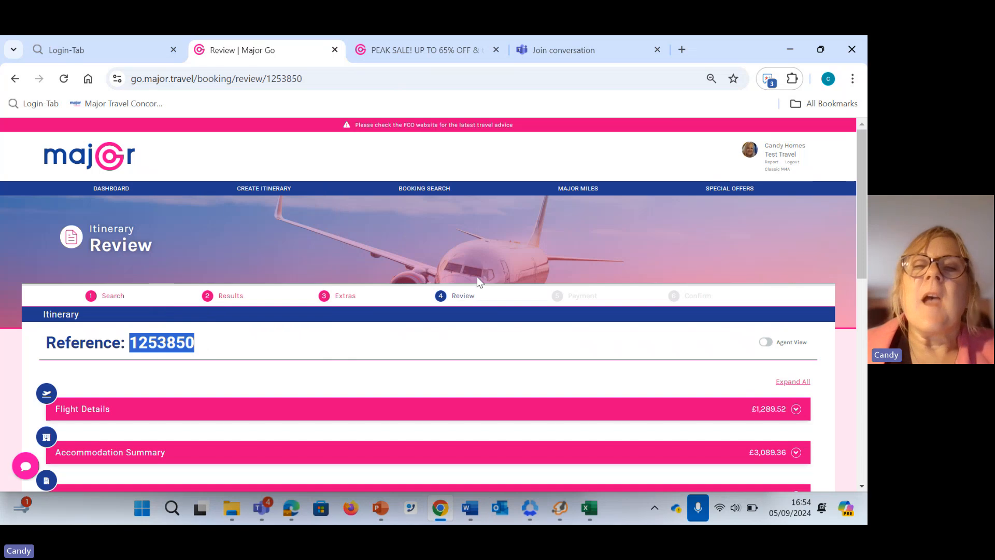
# Change the itinerary's total sell price to 4389 and save the new price
pyautogui.scroll(-5, 487, 290)
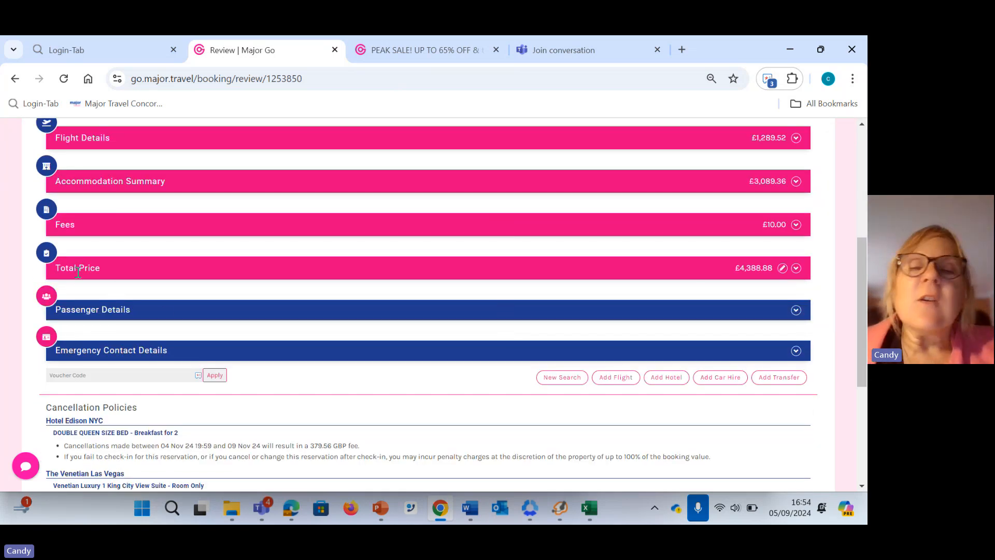
pyautogui.click(782, 268)
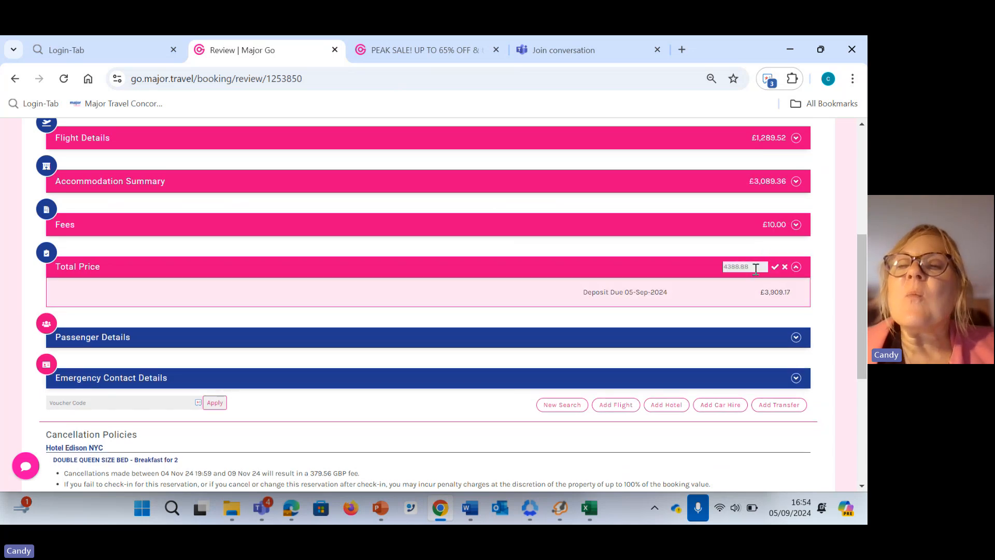
pyautogui.click(757, 268)
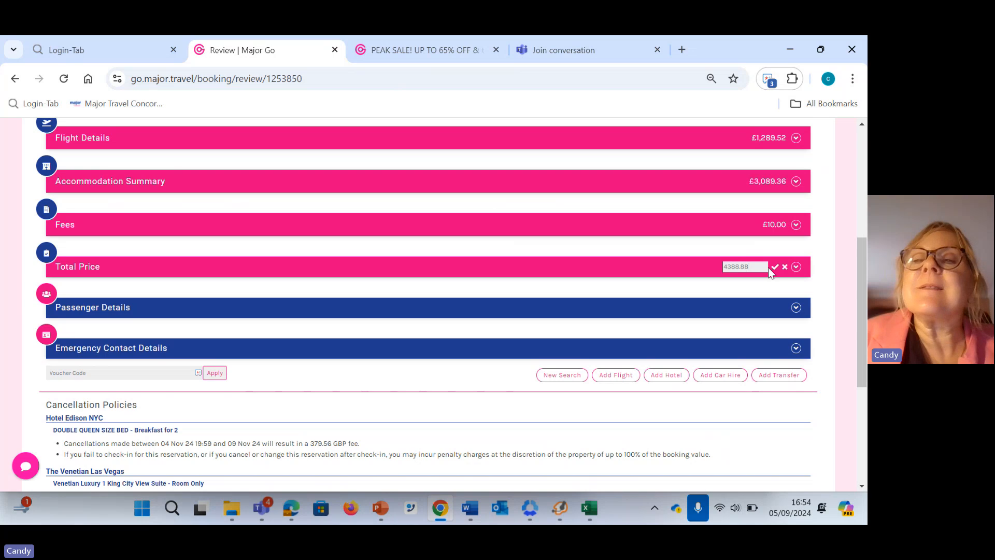
pyautogui.press('BackSpace')
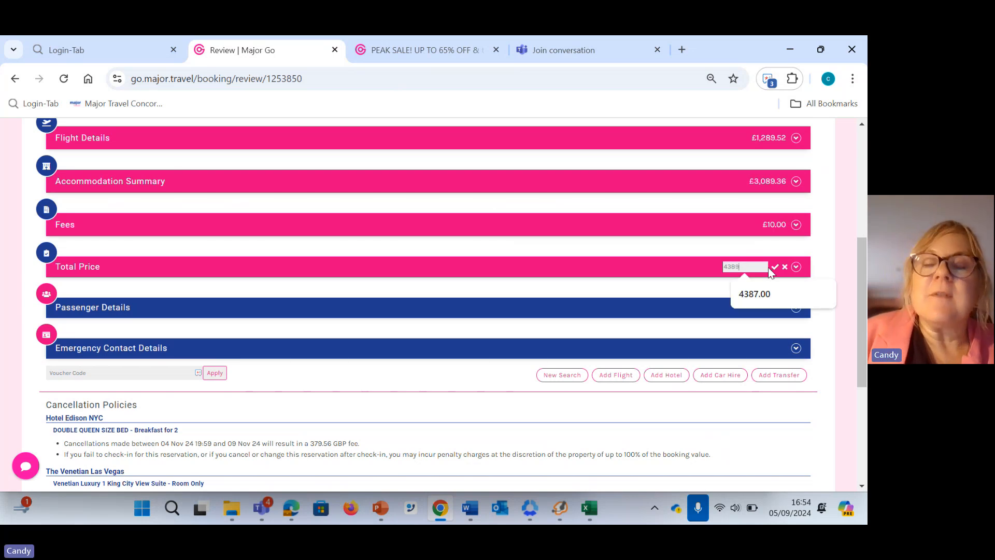
pyautogui.write('9')
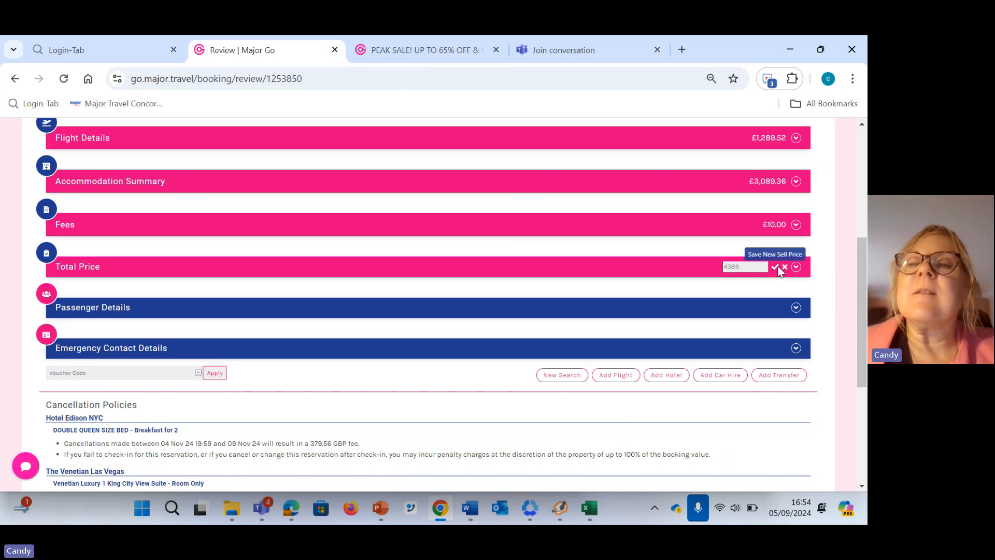
pyautogui.click(775, 267)
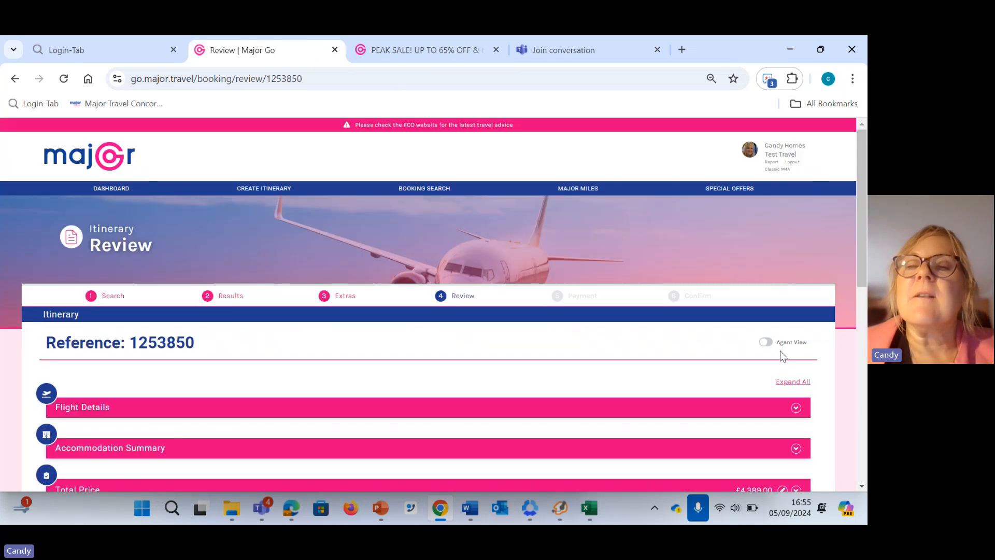
# Set the itinerary's total sell price to 4400 and save it
pyautogui.scroll(-3, 779, 350)
pyautogui.click(783, 287)
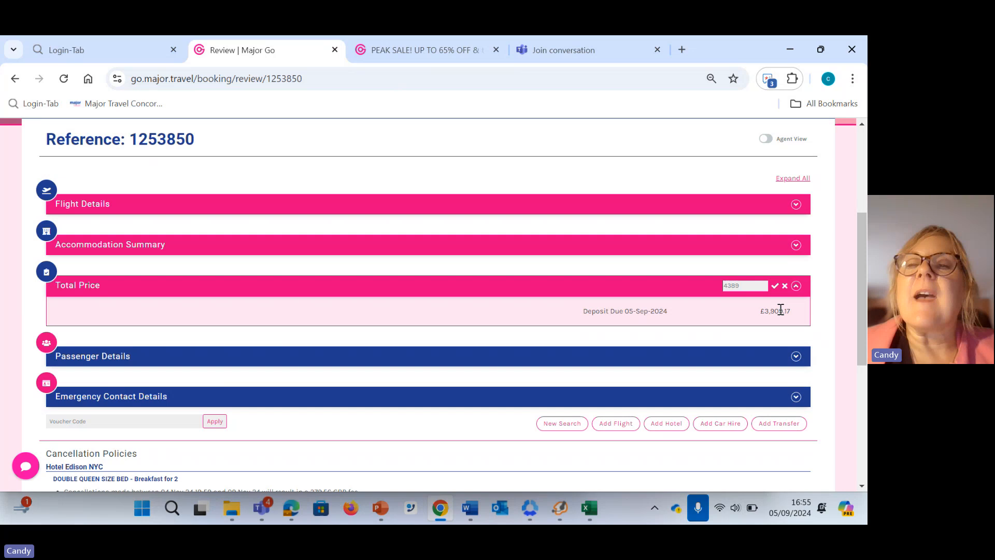
pyautogui.click(755, 285)
pyautogui.press('BackSpace')
pyautogui.press('BackSpace')
pyautogui.press('BackSpace')
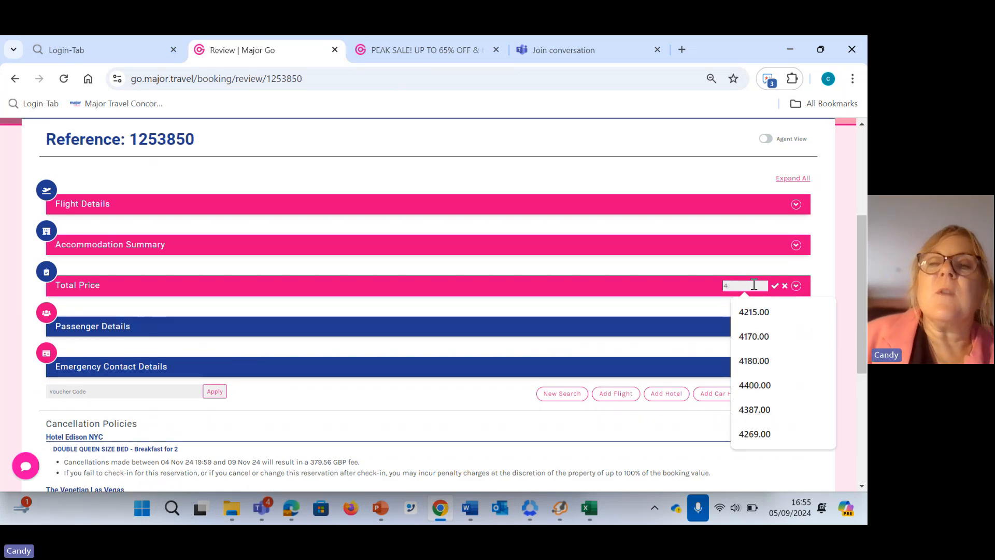
pyautogui.write('400')
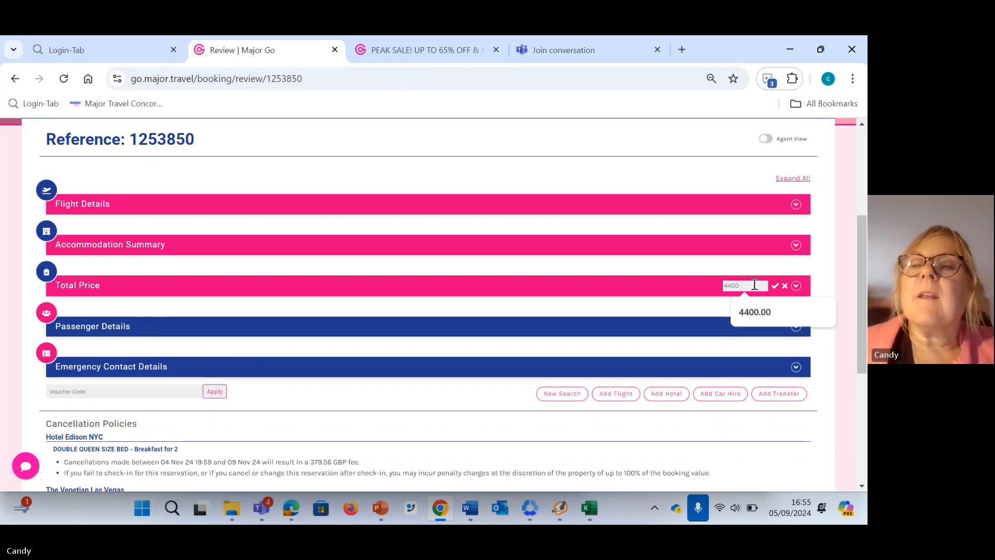
pyautogui.click(775, 286)
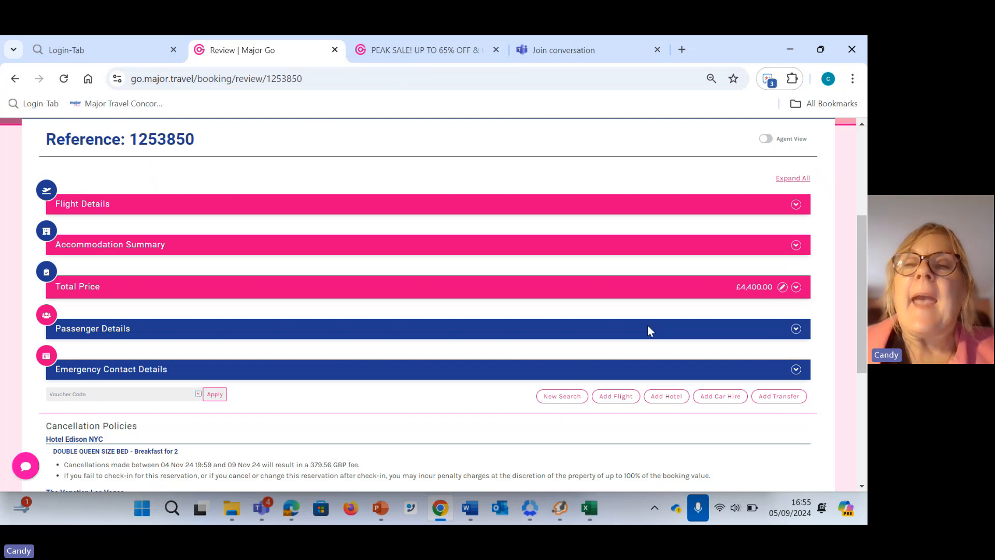
# Expand all sections of the saved itinerary and validate the price of the Delta flights
pyautogui.scroll(-2, 648, 325)
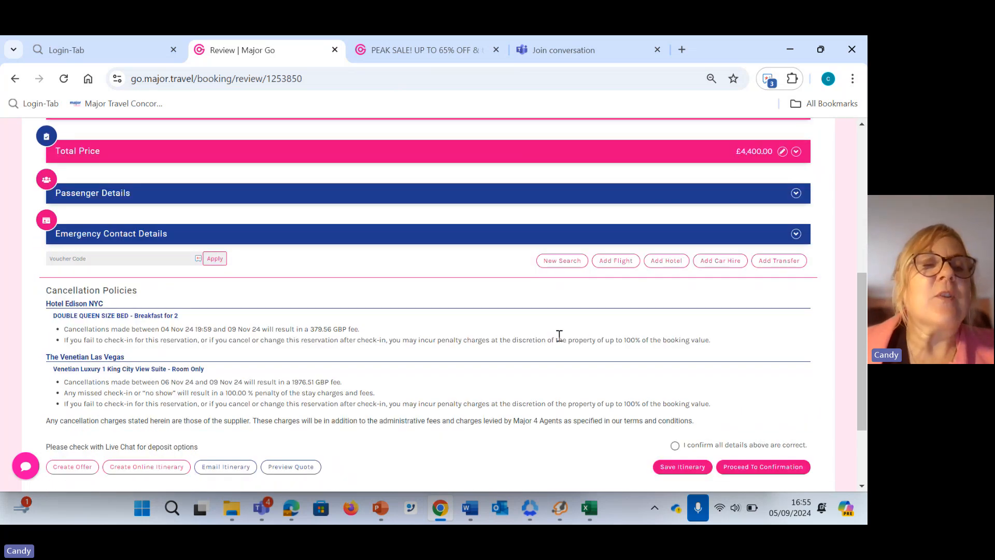
pyautogui.scroll(2, 560, 336)
pyautogui.scroll(3, 560, 336)
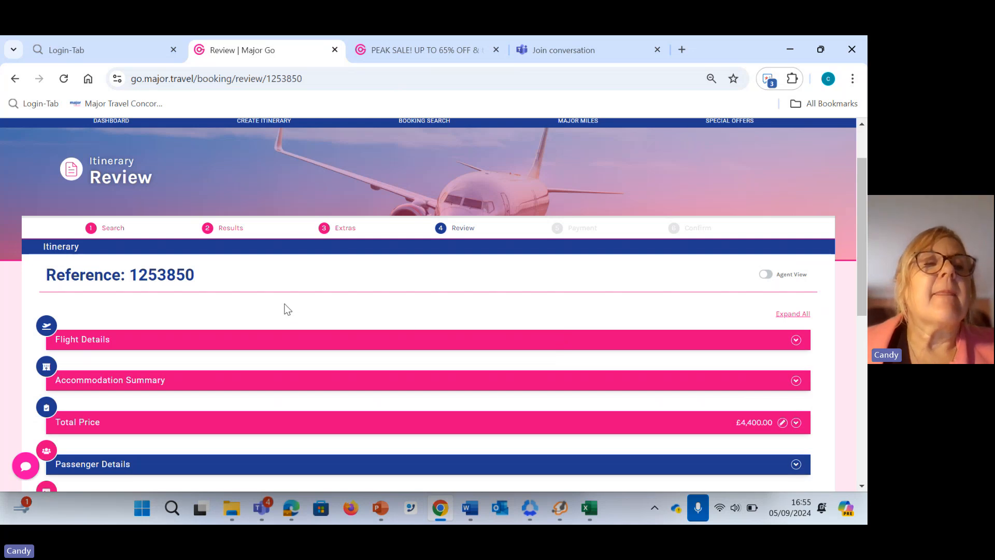
pyautogui.scroll(-1, 361, 310)
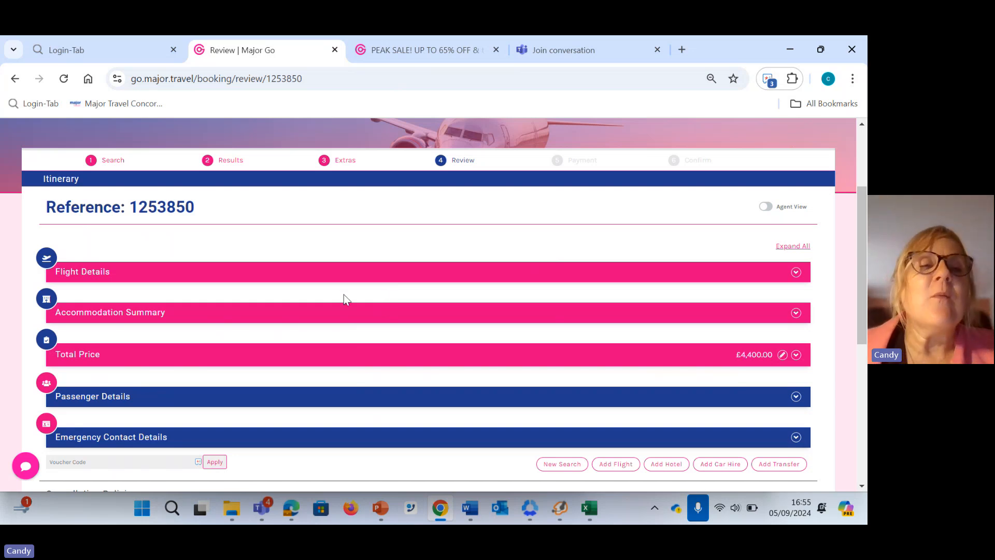
pyautogui.click(784, 247)
pyautogui.scroll(-3, 643, 250)
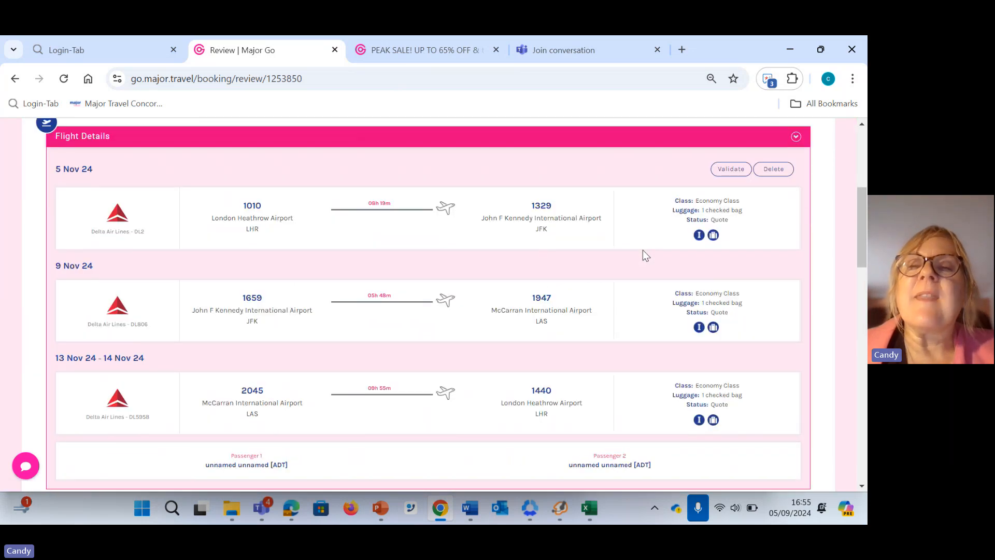
pyautogui.scroll(-5, 641, 256)
pyautogui.scroll(7, 669, 238)
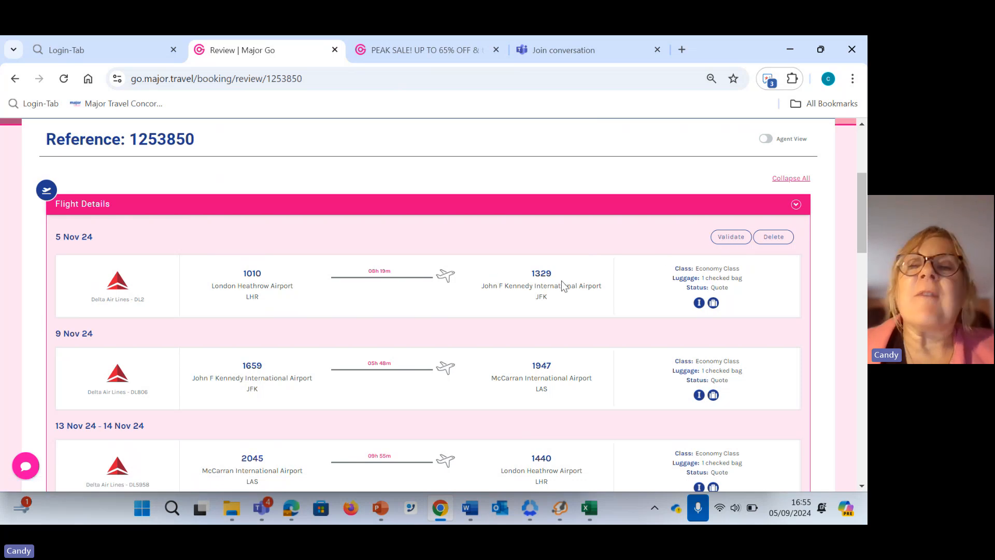
pyautogui.click(730, 240)
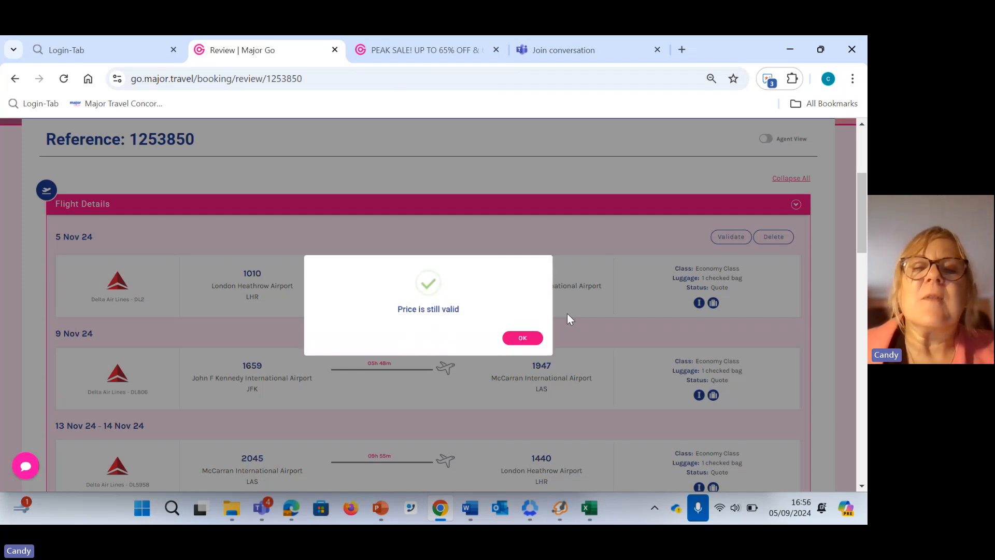
pyautogui.click(535, 338)
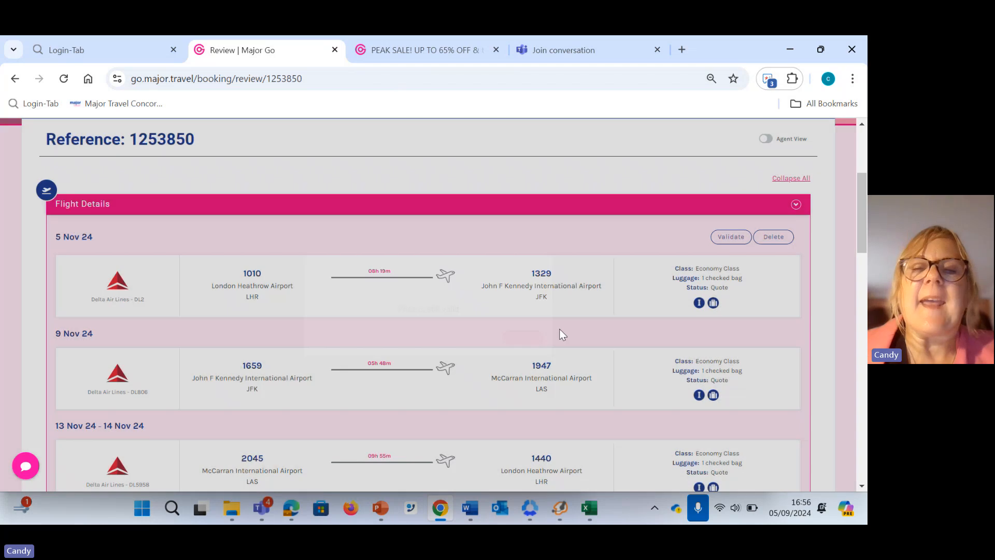
# Validate the price of the Hotel Edison NYC stay in the accommodation summary
pyautogui.scroll(-9, 571, 323)
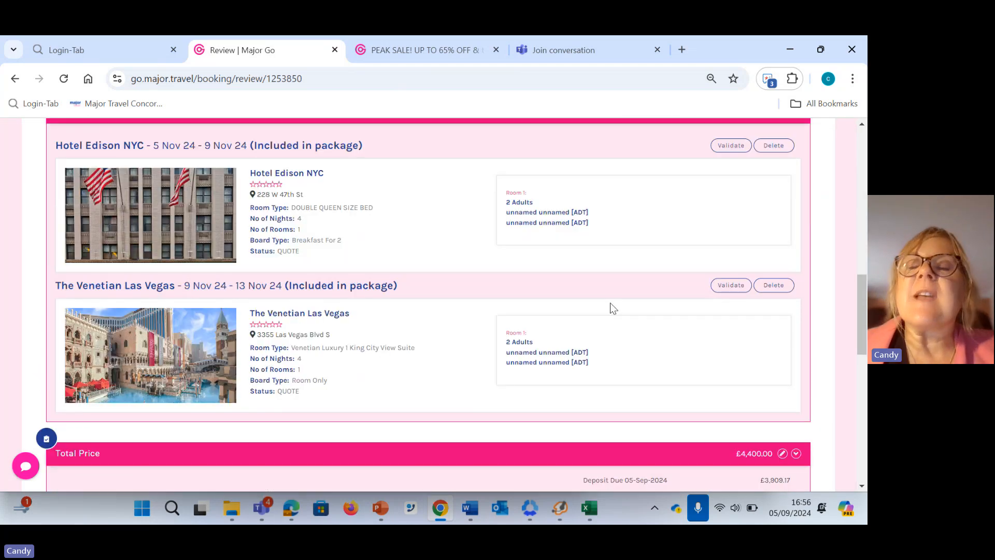
pyautogui.scroll(1, 710, 244)
pyautogui.click(729, 215)
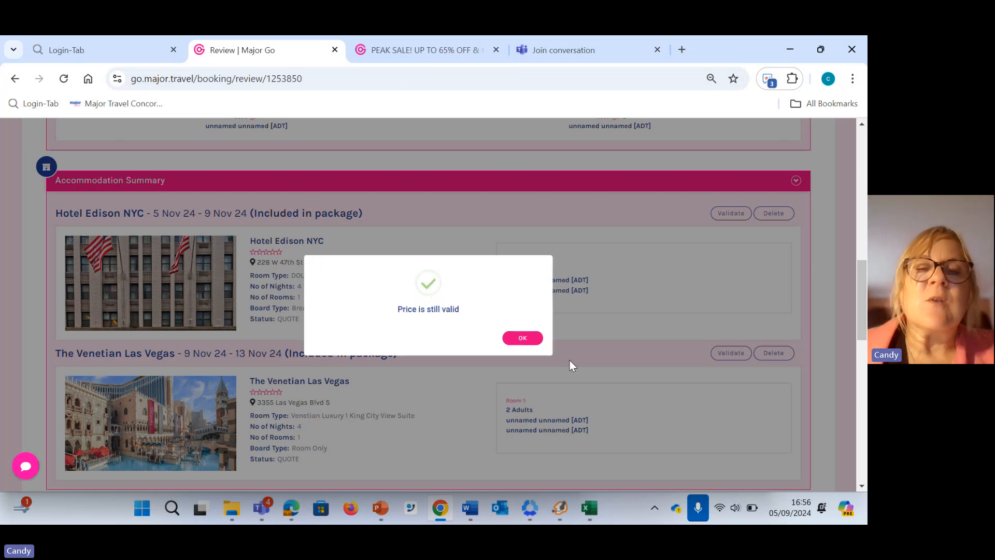
pyautogui.click(526, 339)
# Examine the two hotel stays, the flight details and the total price section of the saved itinerary
pyautogui.scroll(-1, 598, 373)
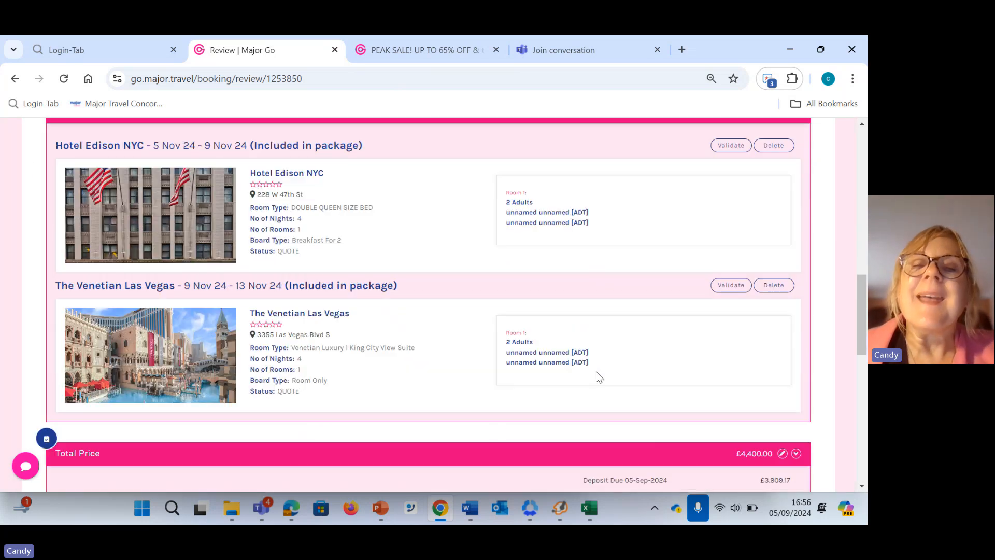
pyautogui.scroll(1, 596, 371)
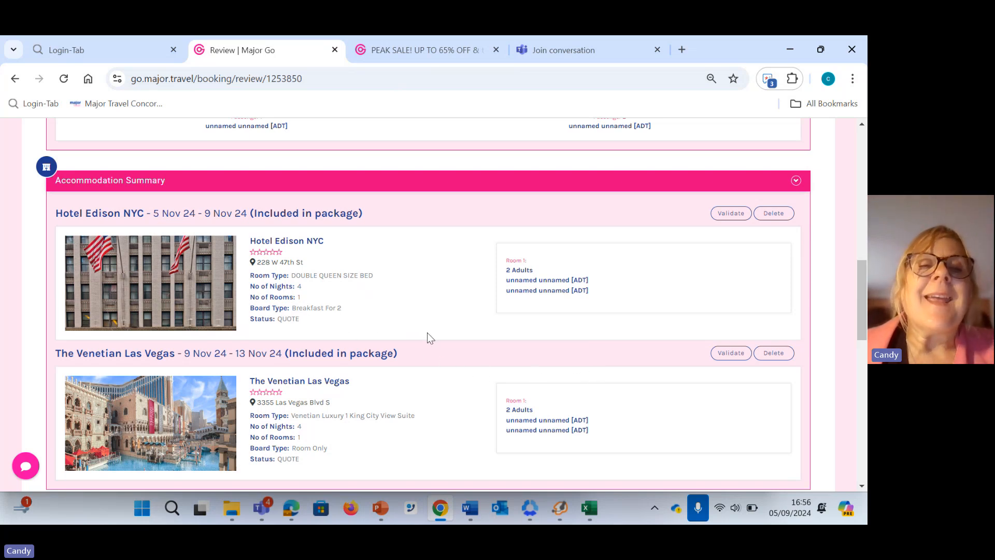
pyautogui.scroll(1, 417, 354)
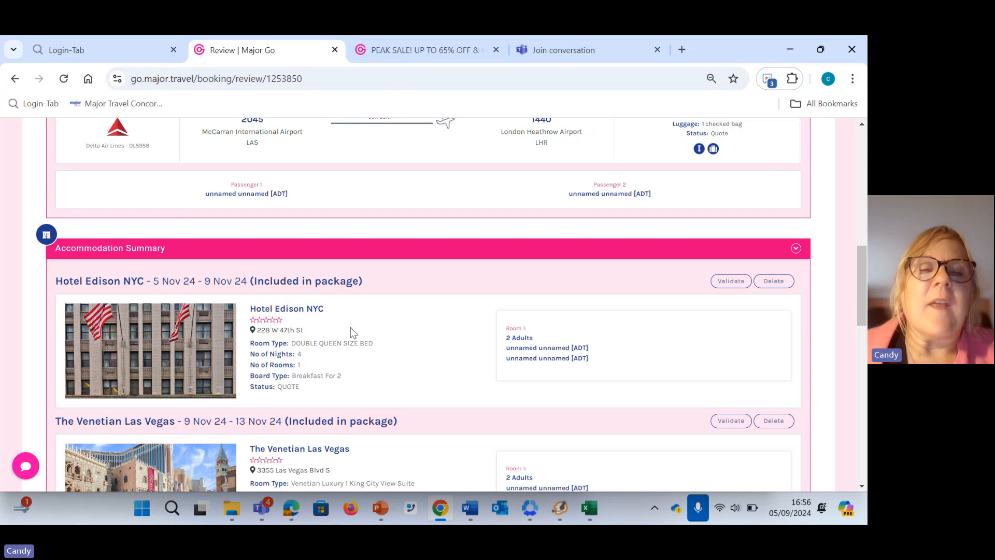
pyautogui.scroll(-2, 366, 355)
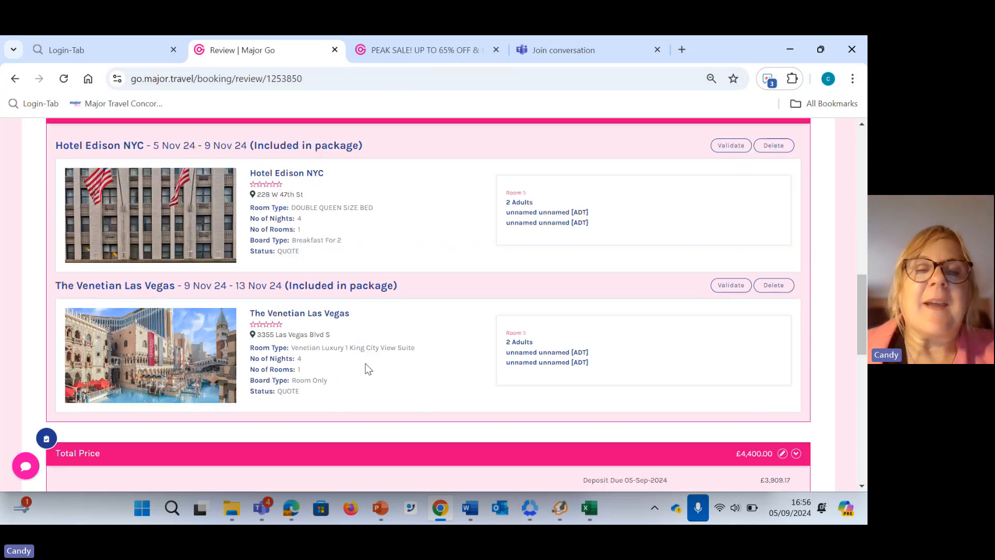
pyautogui.scroll(1, 366, 367)
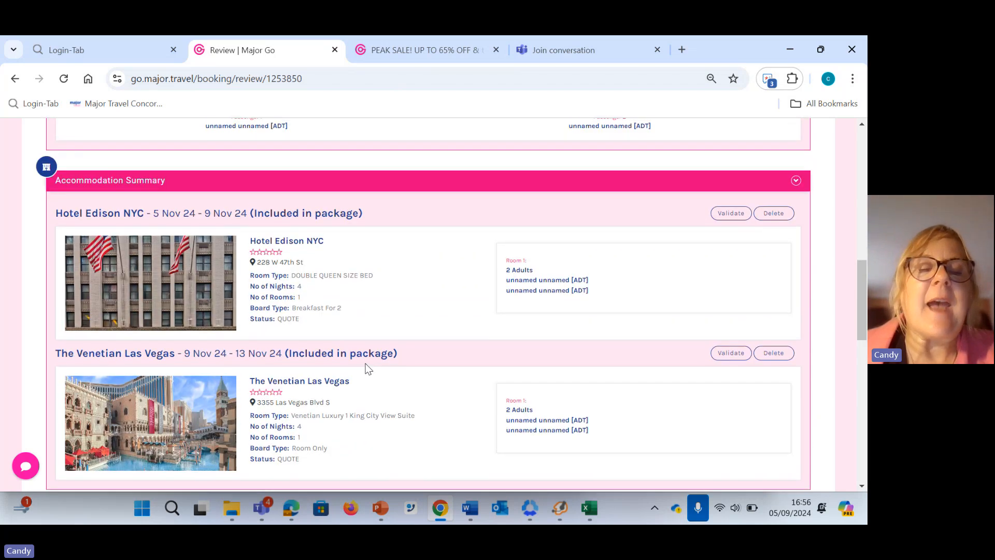
pyautogui.scroll(-1, 366, 368)
pyautogui.scroll(6, 362, 370)
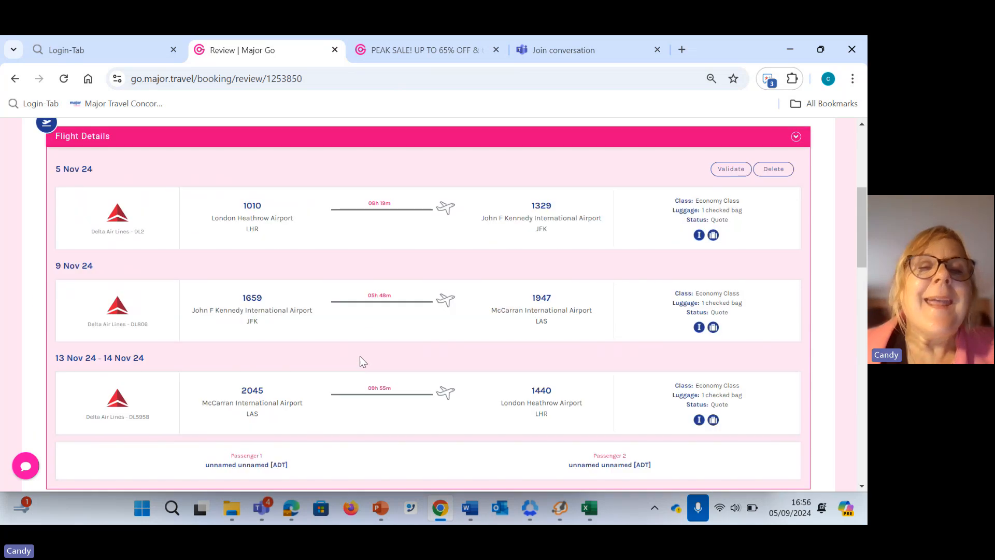
pyautogui.scroll(-2, 360, 356)
pyautogui.scroll(-5, 365, 358)
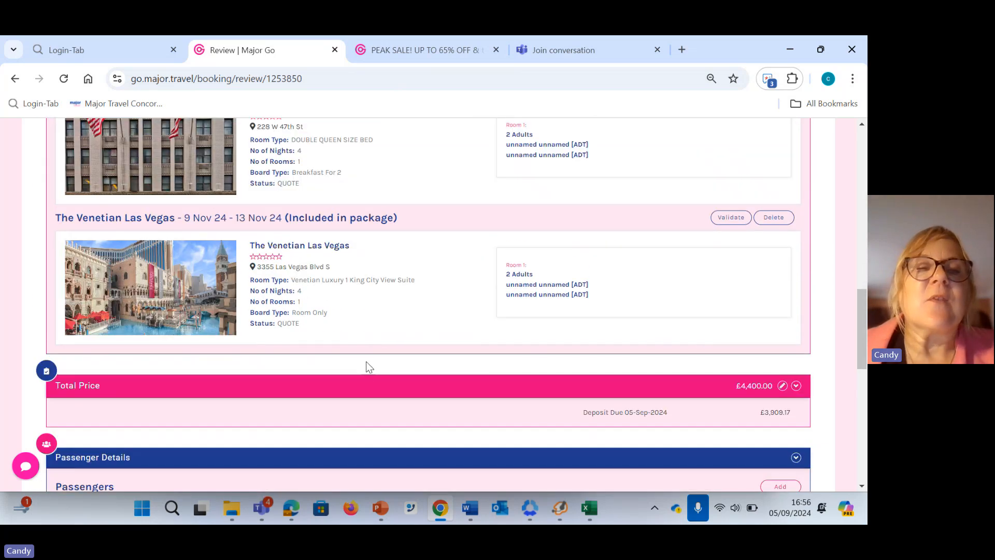
# Examine the itinerary's flights, hotel stays, total price, passenger details, emergency contact section and cancellation policies
pyautogui.scroll(3, 366, 363)
pyautogui.scroll(5, 368, 365)
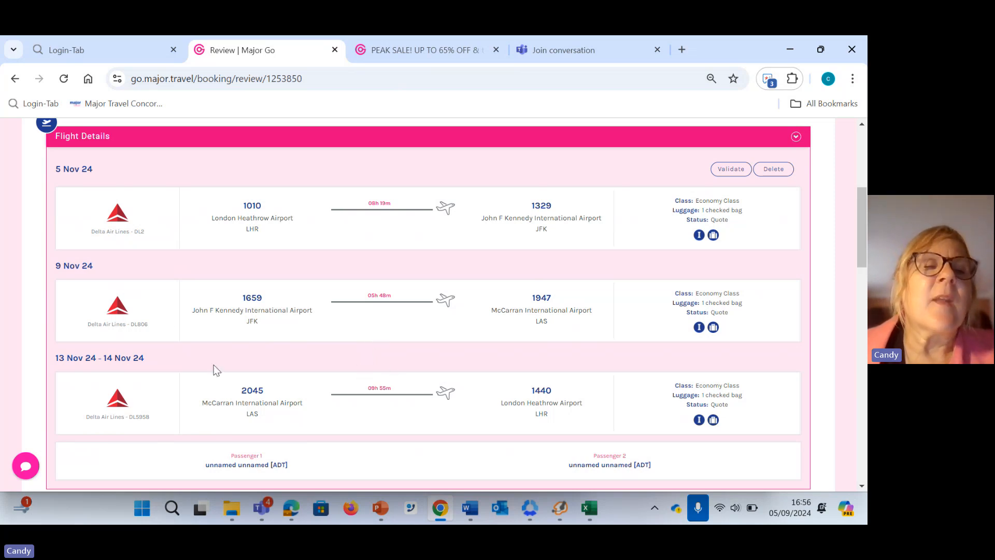
pyautogui.scroll(-1, 349, 339)
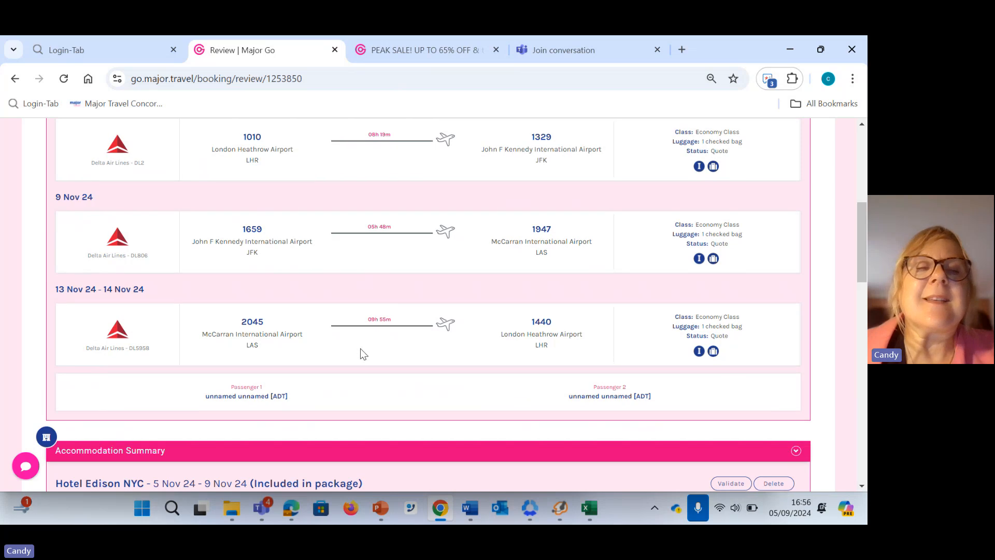
pyautogui.scroll(-7, 361, 349)
pyautogui.scroll(-6, 361, 350)
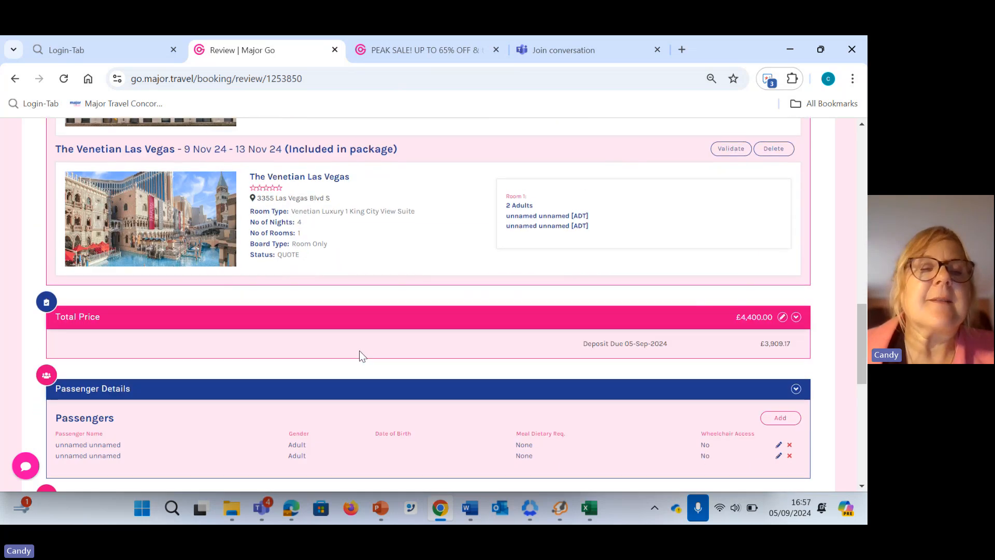
pyautogui.scroll(5, 363, 326)
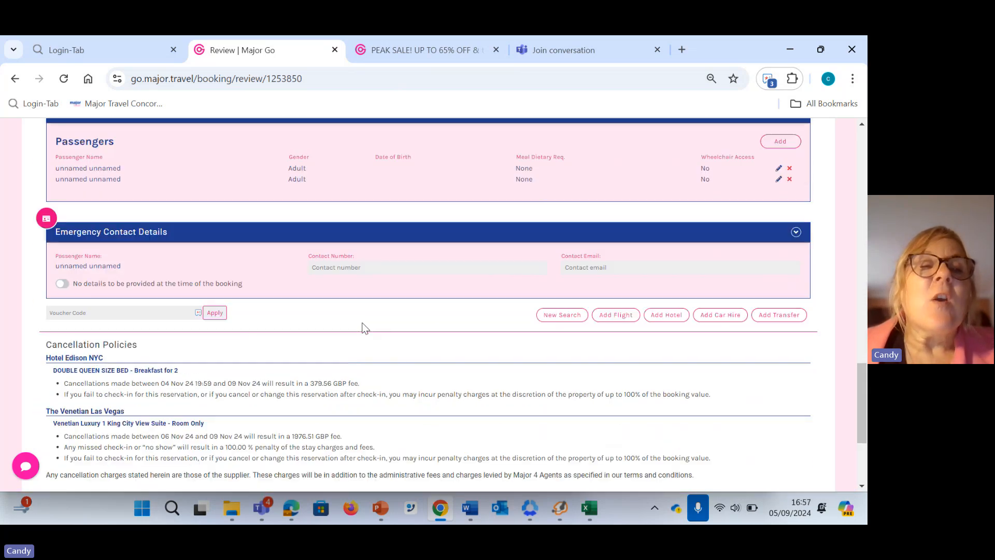
pyautogui.scroll(4, 362, 328)
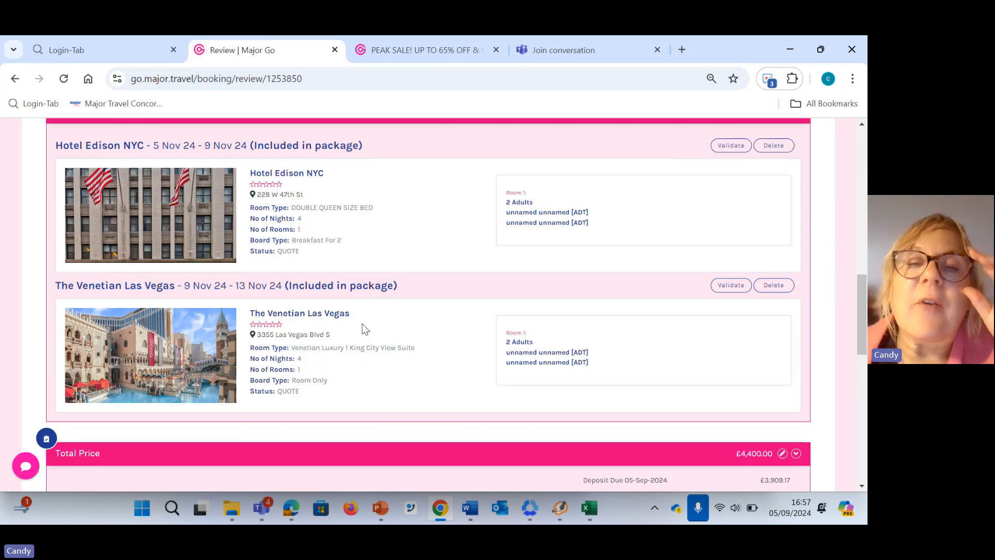
pyautogui.scroll(8, 366, 337)
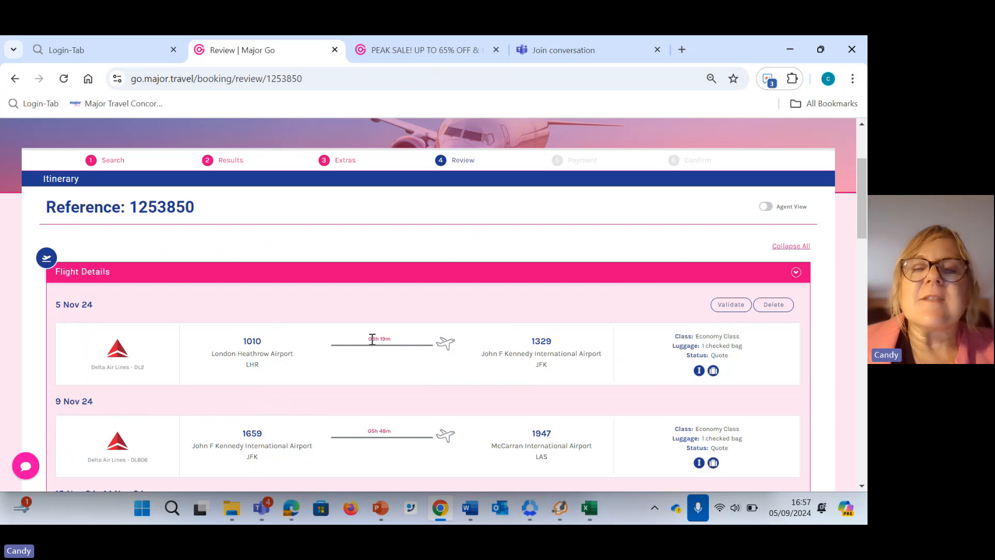
pyautogui.scroll(-4, 359, 309)
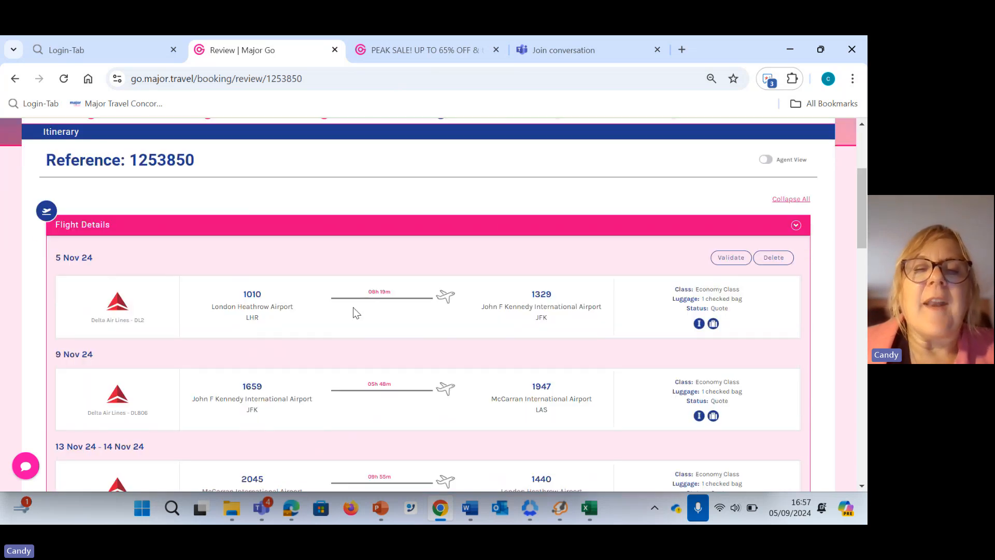
pyautogui.scroll(-10, 355, 303)
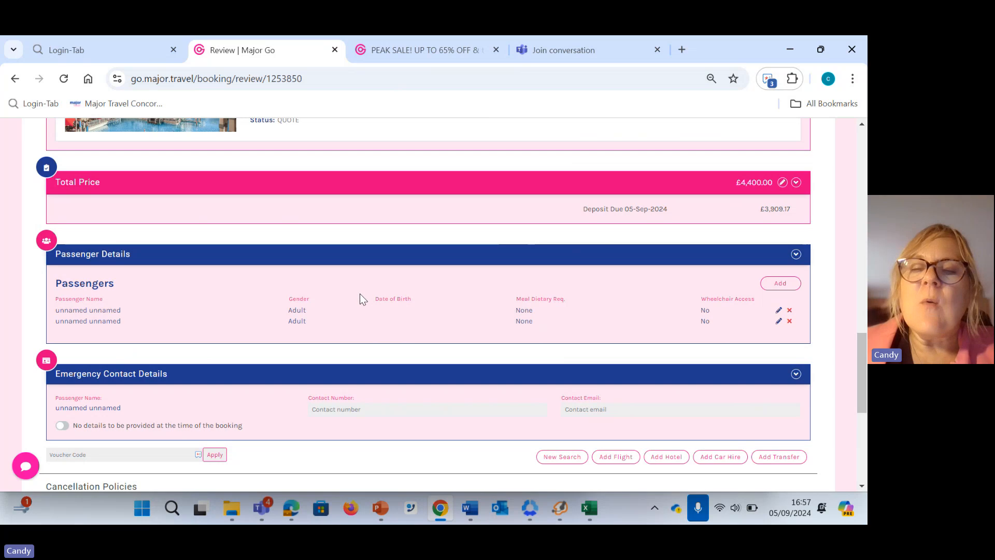
pyautogui.scroll(10, 361, 298)
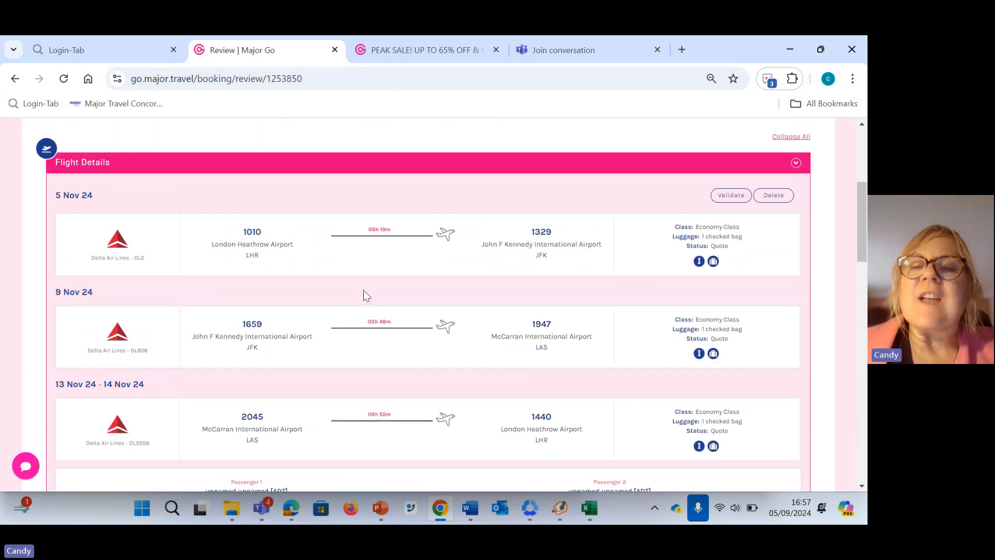
# Open the special offers page and look through its first page of holiday deals
pyautogui.scroll(5, 363, 291)
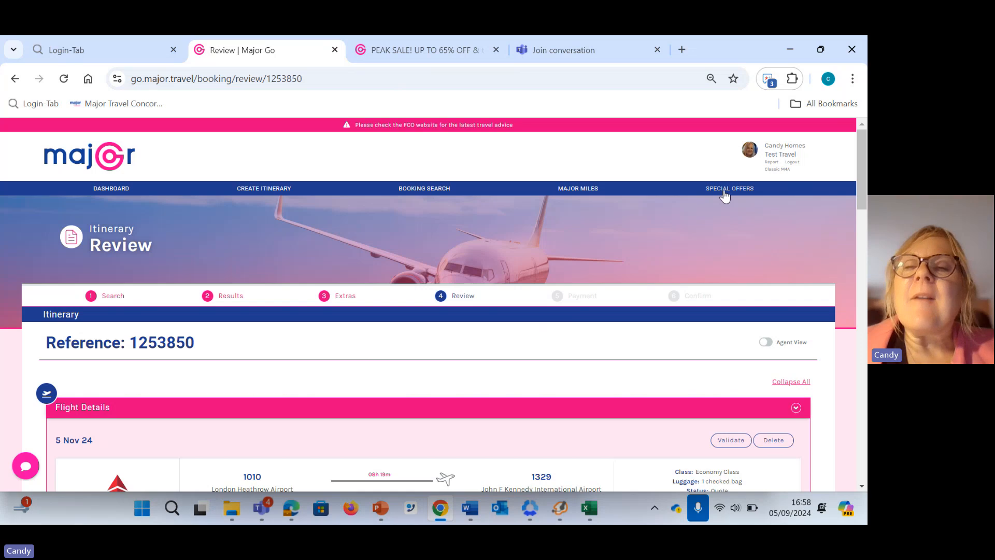
pyautogui.click(724, 191)
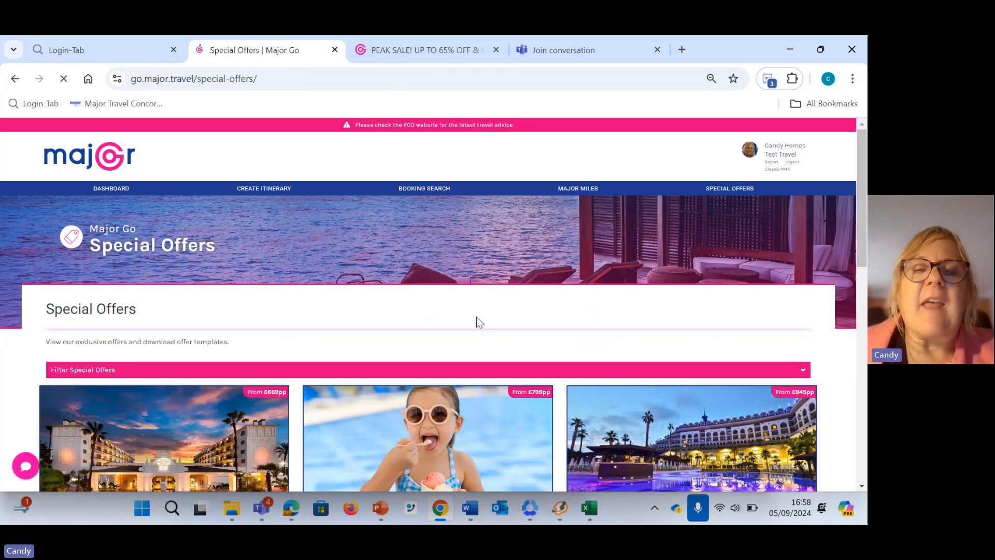
pyautogui.scroll(-4, 477, 317)
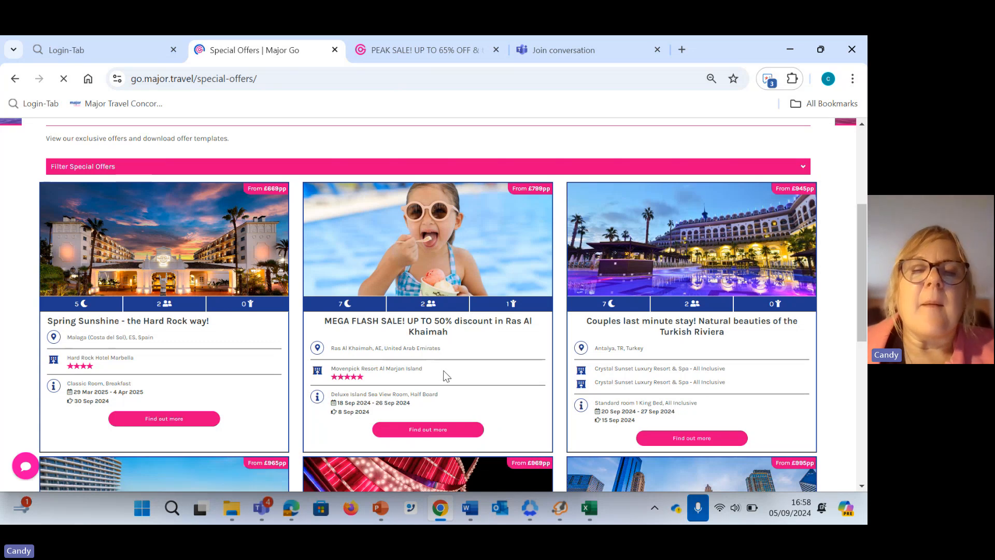
pyautogui.scroll(-5, 443, 371)
pyautogui.scroll(-1, 471, 385)
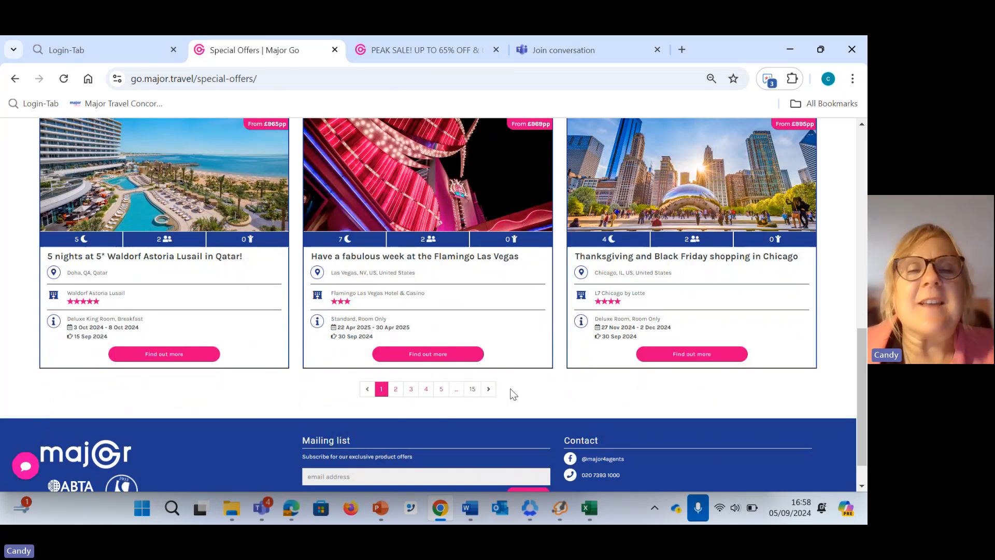
pyautogui.scroll(6, 510, 390)
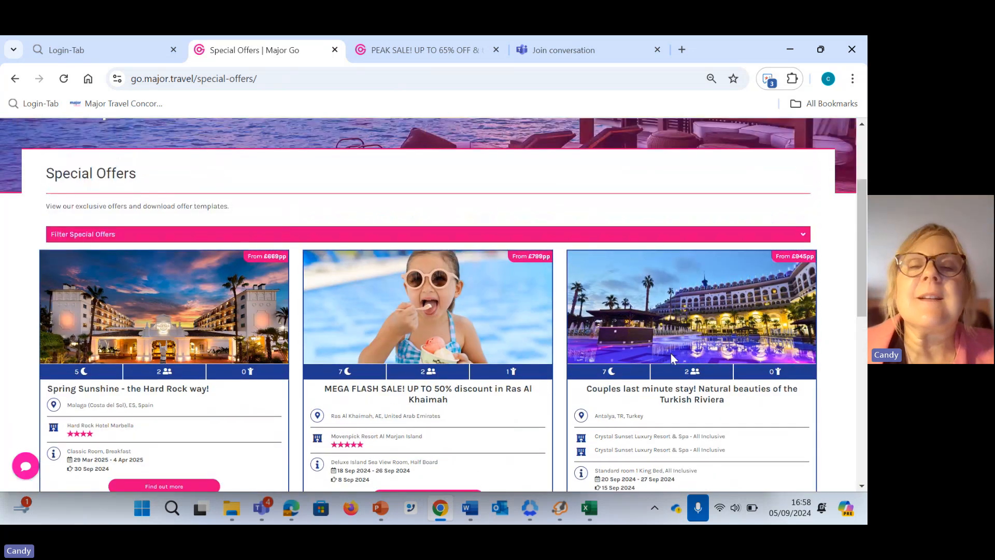
# Filter the special offers by Dubai, United Arab Emirates
pyautogui.click(783, 236)
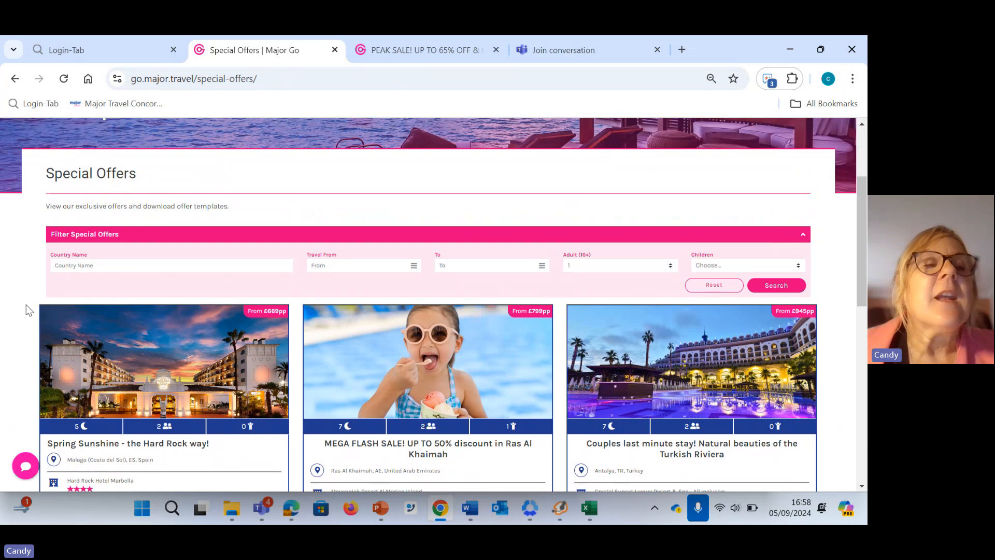
pyautogui.click(101, 265)
pyautogui.write('du')
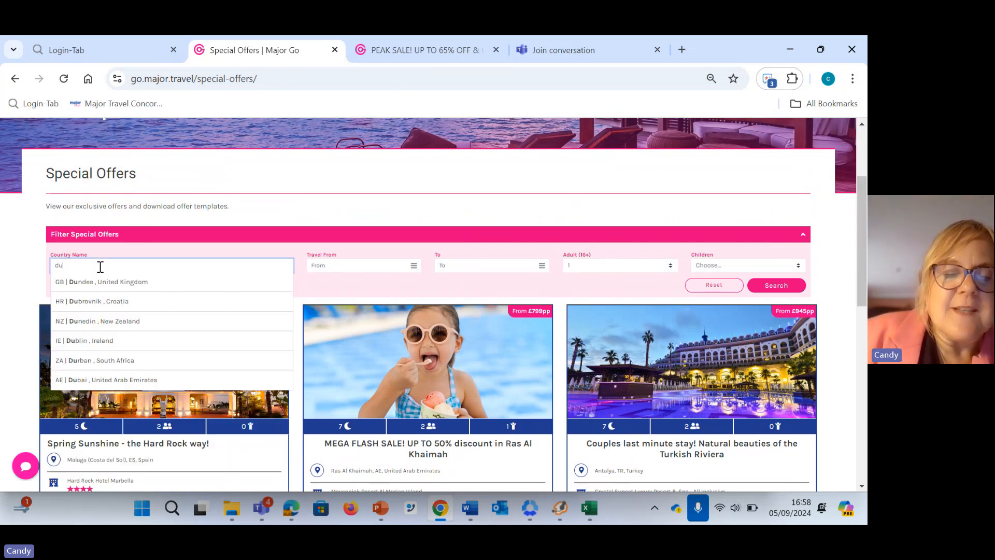
pyautogui.write('bai')
pyautogui.click(112, 282)
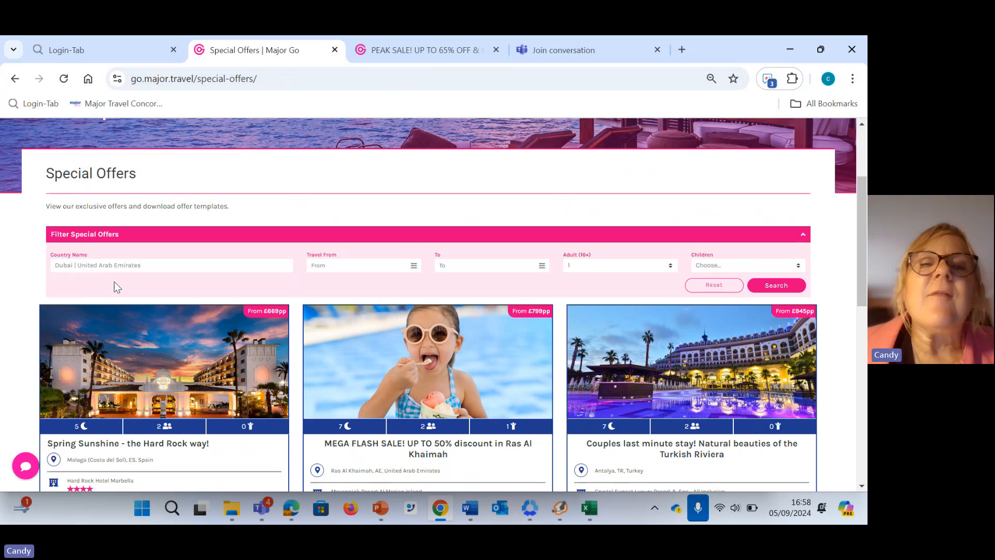
pyautogui.click(775, 287)
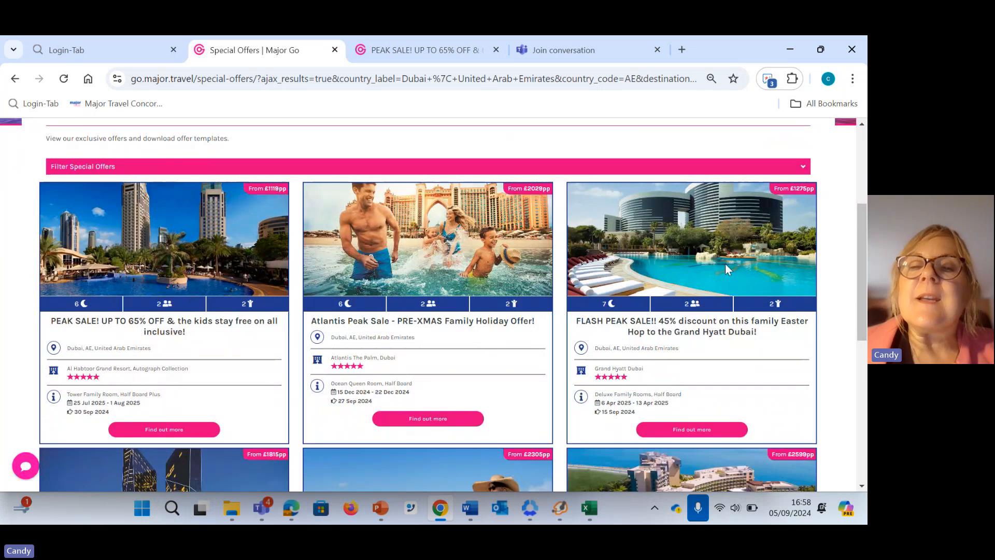
# Open the family Easter offer for the Grand Hyatt Dubai, check its hotel details and offer templates, and create its web page
pyautogui.click(699, 434)
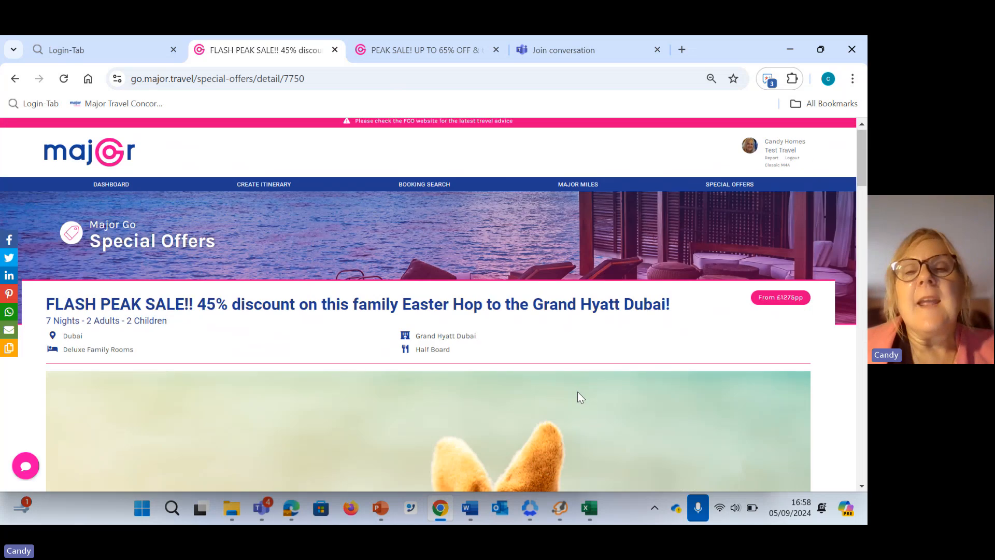
pyautogui.scroll(-5, 578, 383)
pyautogui.scroll(-5, 578, 377)
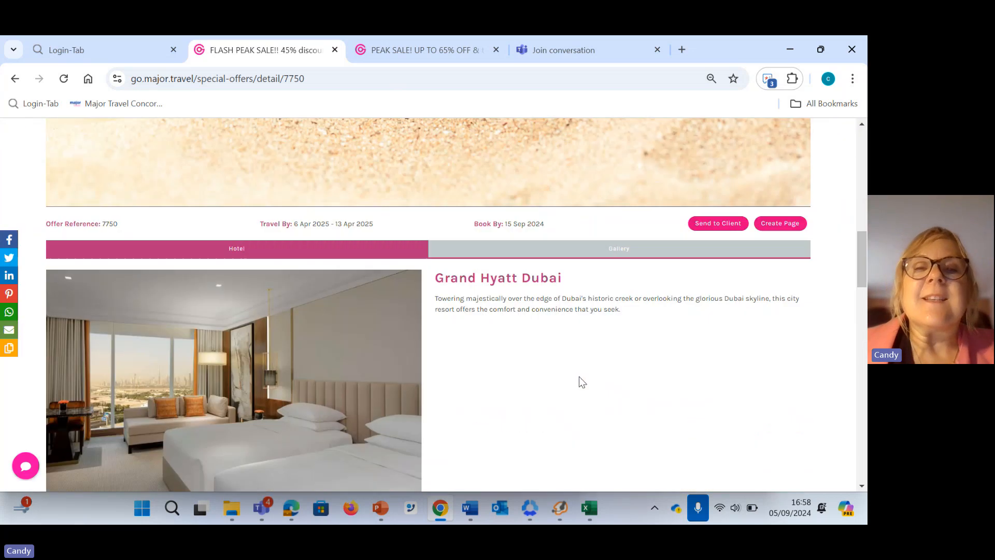
pyautogui.scroll(-3, 578, 377)
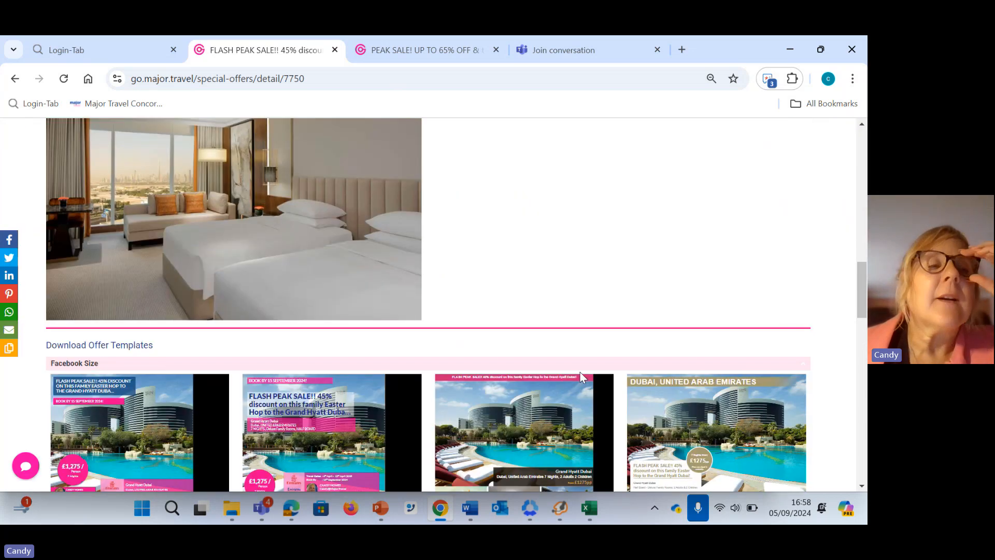
pyautogui.scroll(3, 586, 358)
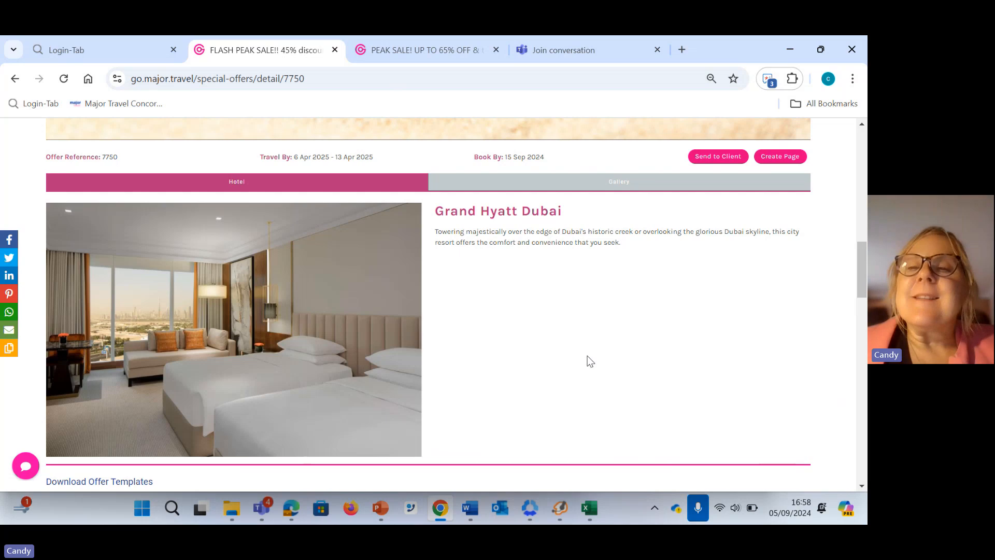
pyautogui.scroll(2, 590, 361)
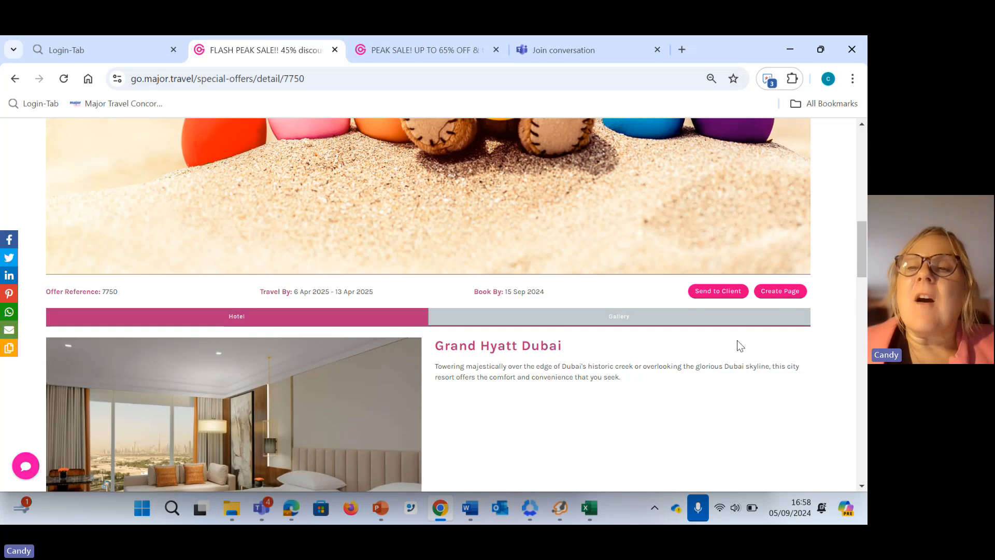
pyautogui.click(771, 295)
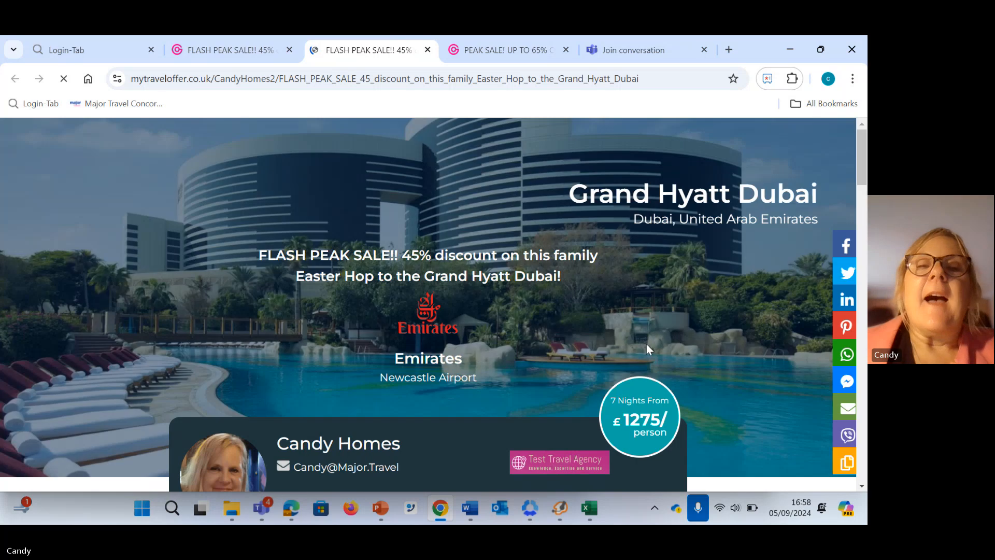
# Examine the created Grand Hyatt Dubai offer page, including the agent contact card, alternative options, booking deadline, travel dates, regional supplements and inclusions
pyautogui.scroll(-1, 637, 346)
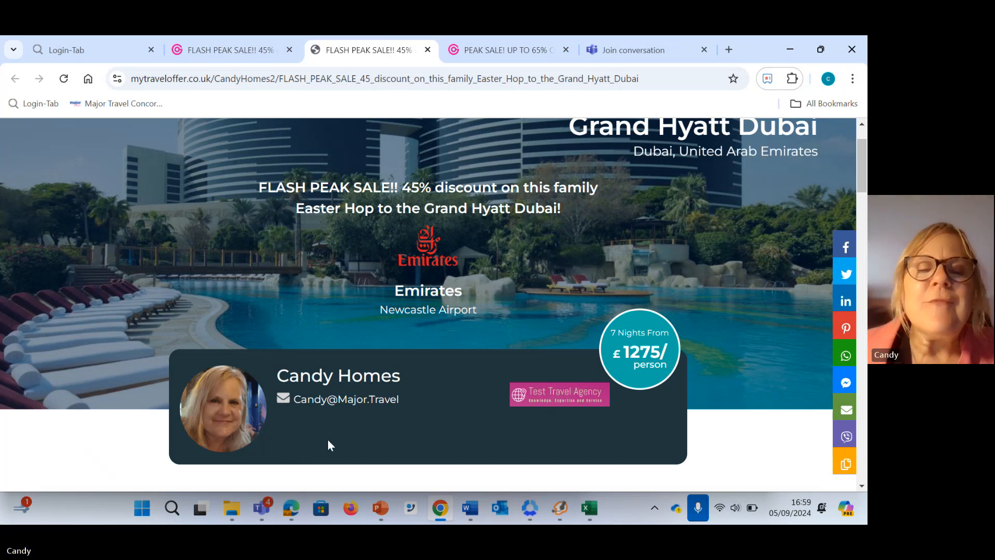
pyautogui.scroll(-3, 305, 435)
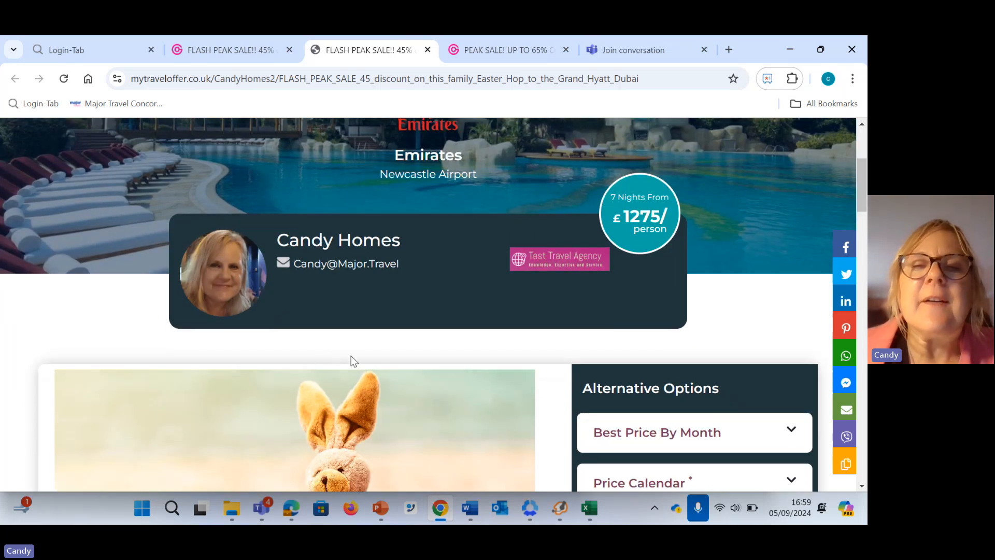
pyautogui.scroll(-10, 352, 361)
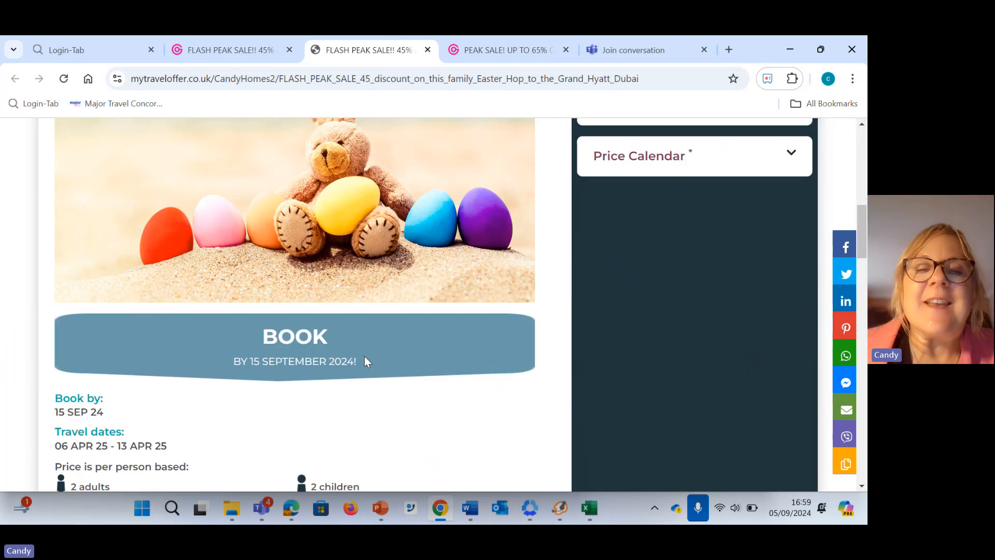
pyautogui.scroll(-4, 365, 359)
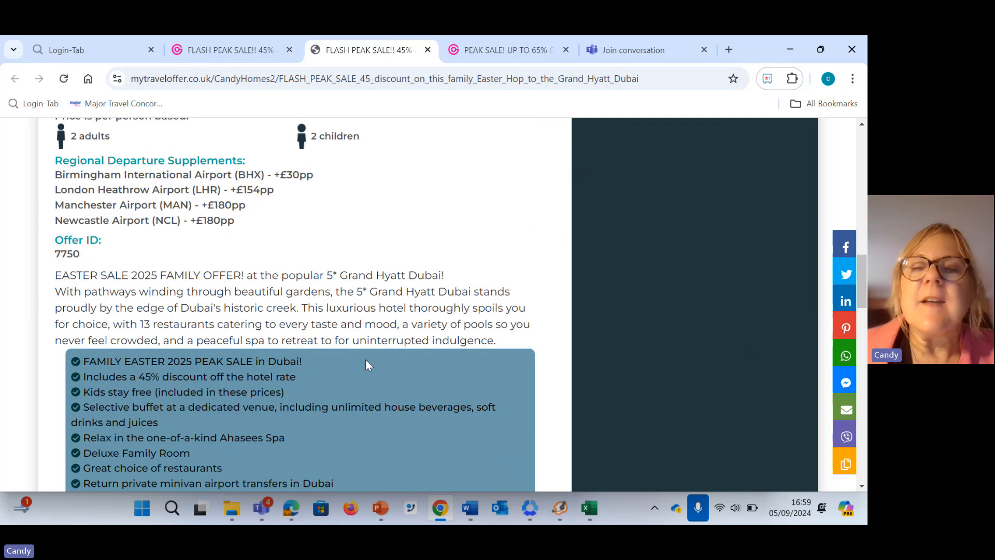
pyautogui.scroll(15, 366, 359)
pyautogui.scroll(3, 386, 353)
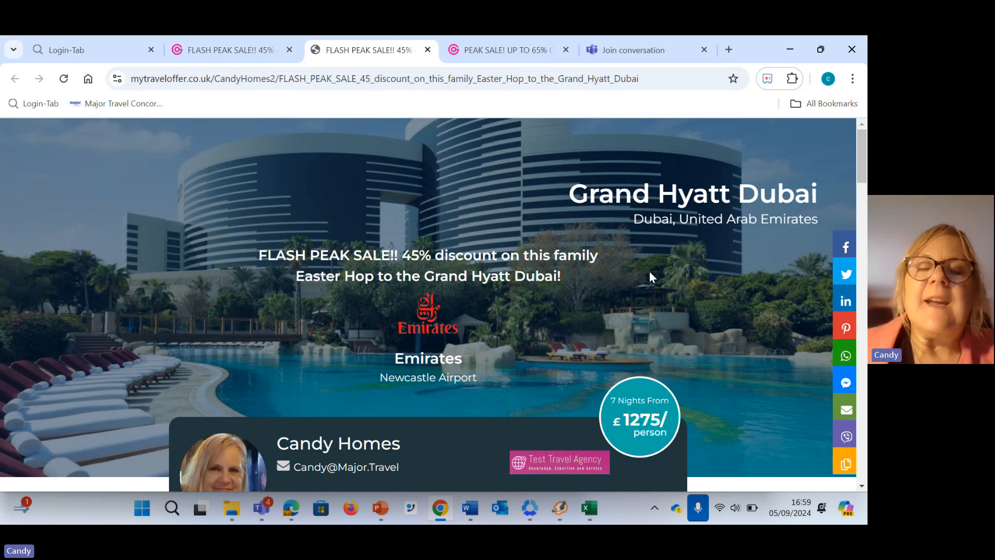
pyautogui.scroll(-1, 622, 283)
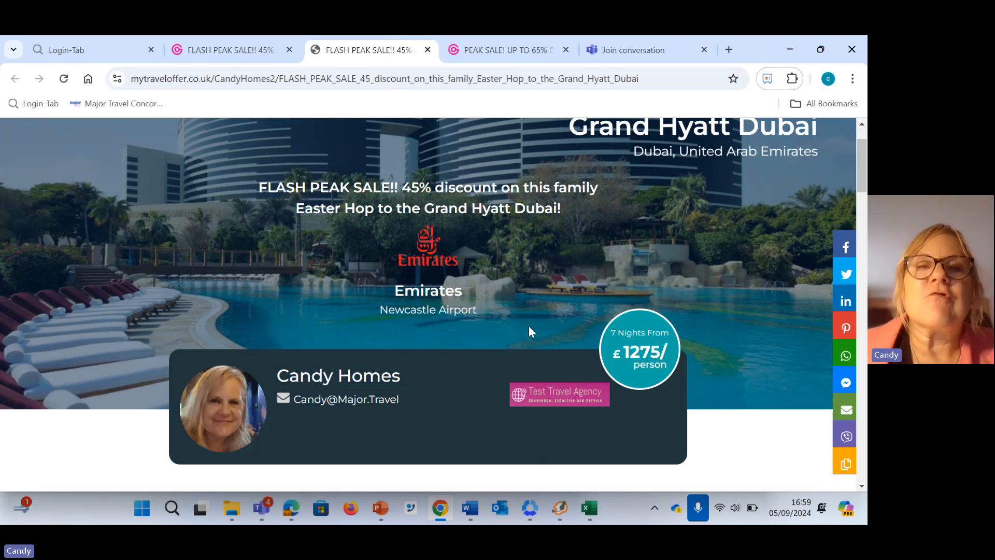
pyautogui.scroll(1, 529, 330)
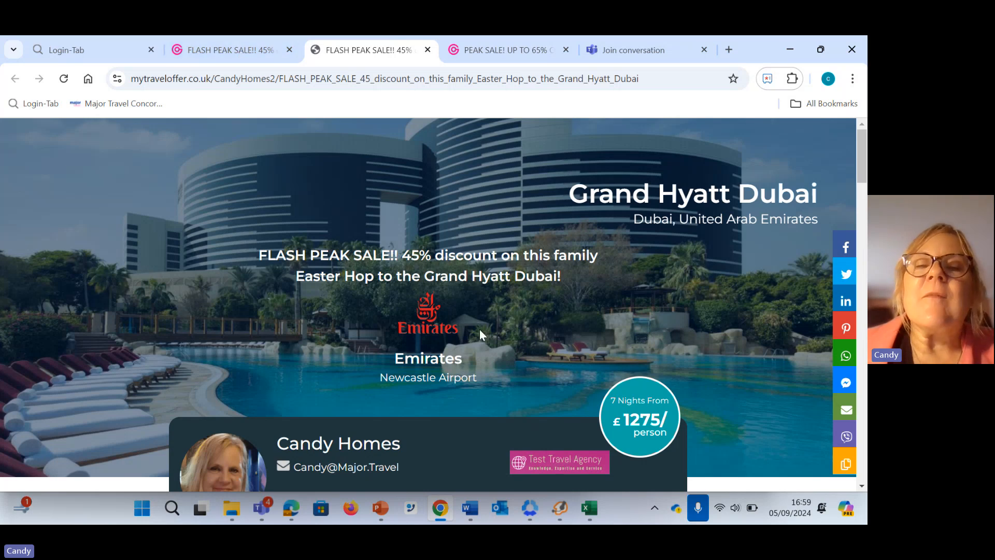
pyautogui.scroll(-2, 481, 332)
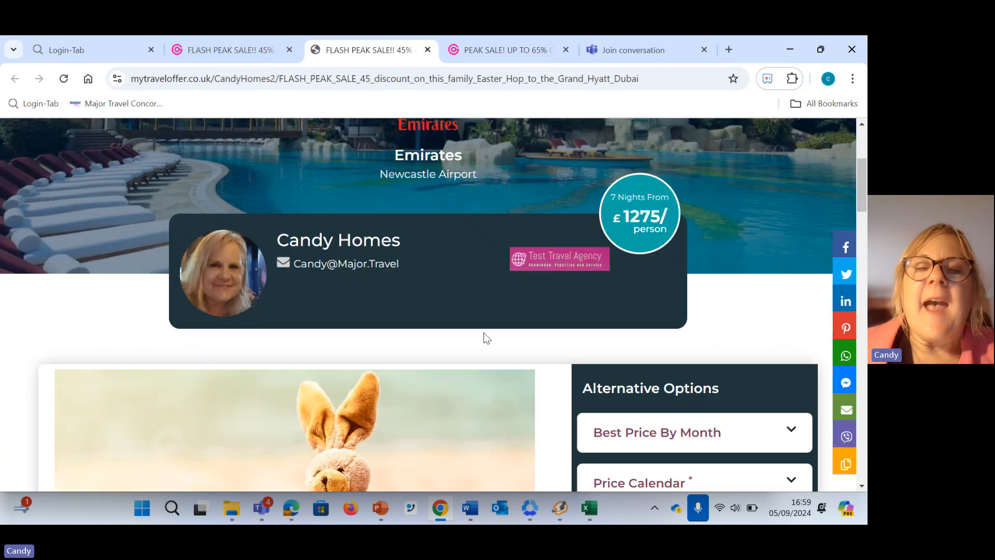
pyautogui.scroll(2, 486, 338)
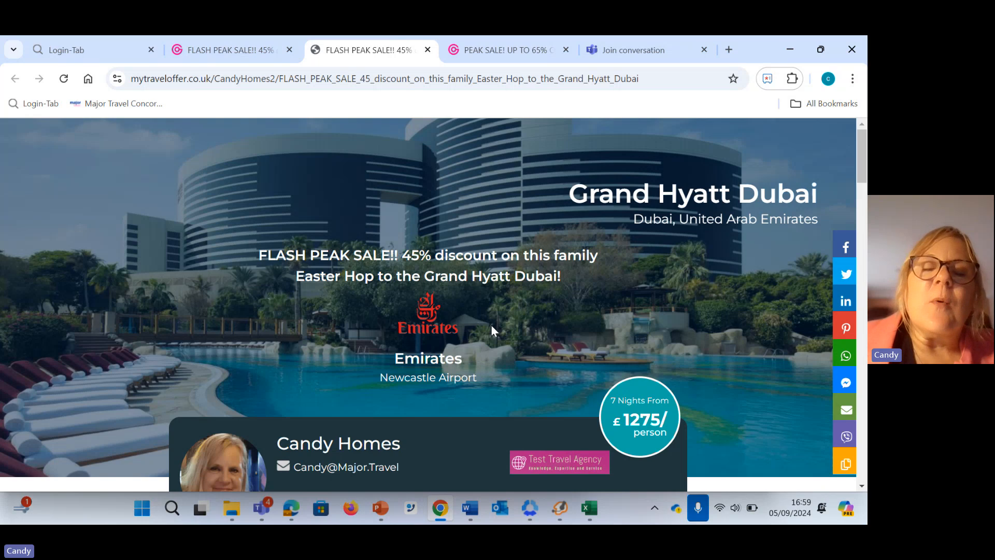